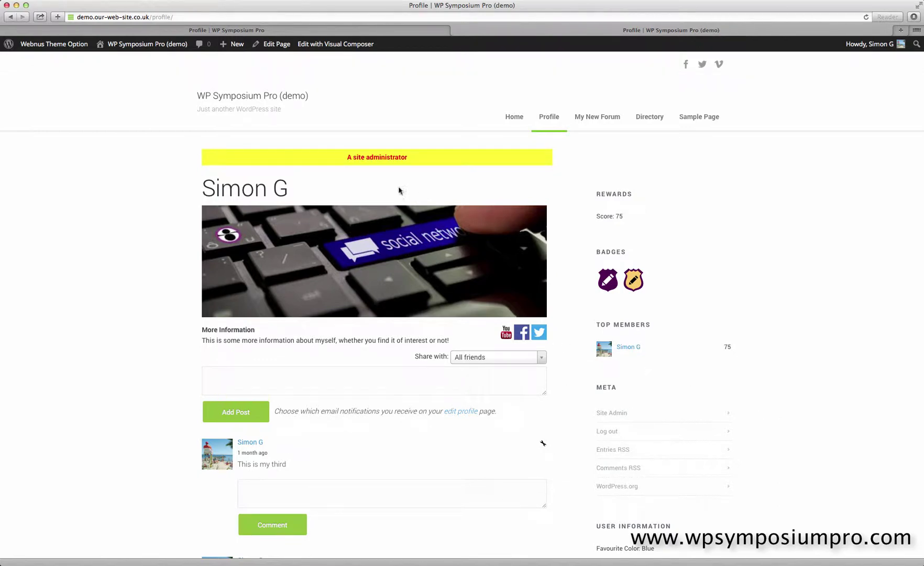
Scroll the demo profile to review its Rewards, Badges, Top Members and Meta sidebar widgets.
scroll(526, 297, "down", 3)
scroll(530, 296, "up", 3)
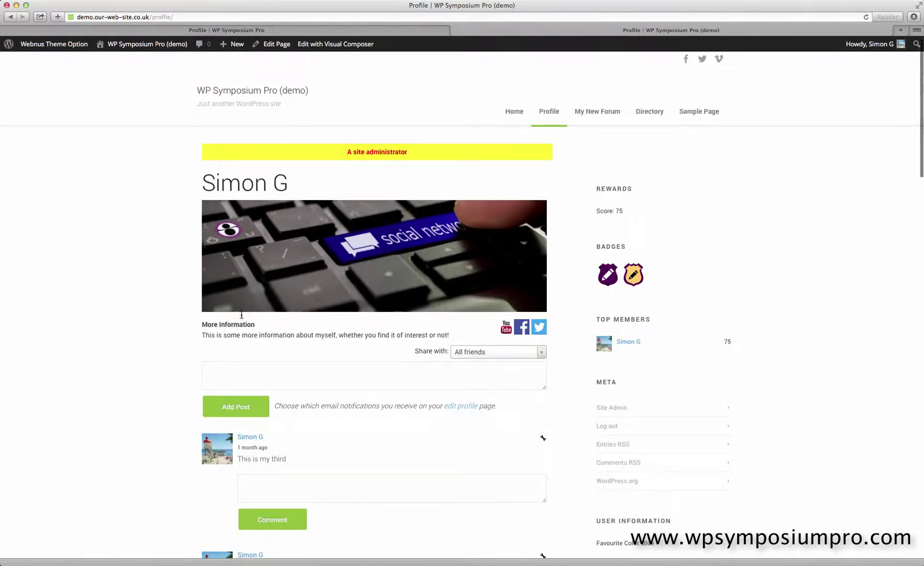
scroll(335, 419, "down", 5)
scroll(338, 416, "up", 5)
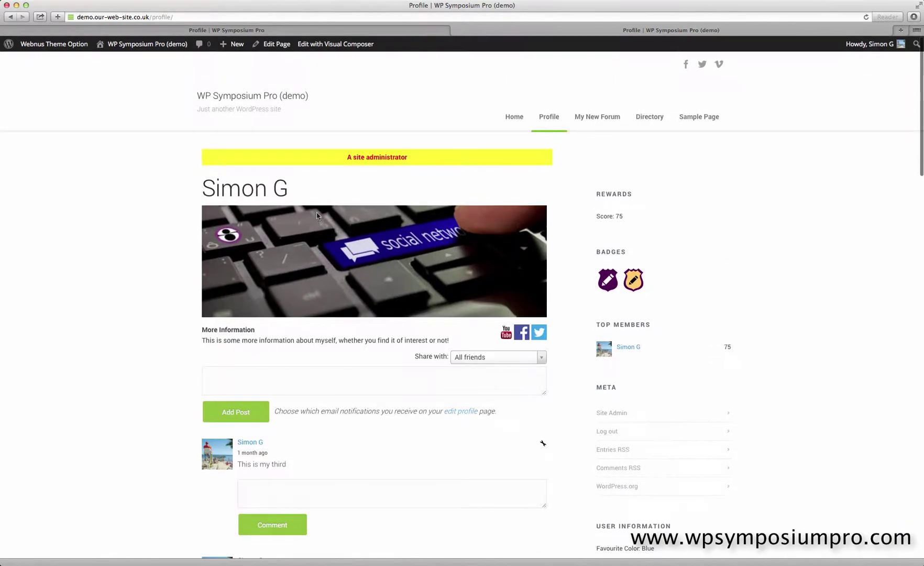
scroll(334, 333, "down", 5)
scroll(334, 330, "up", 6)
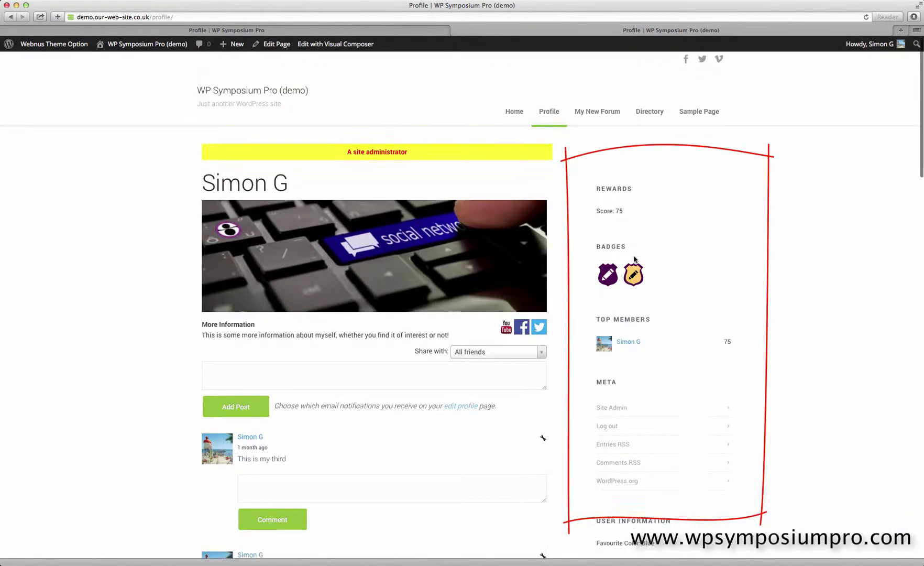
scroll(635, 261, "down", 5)
scroll(635, 260, "up", 5)
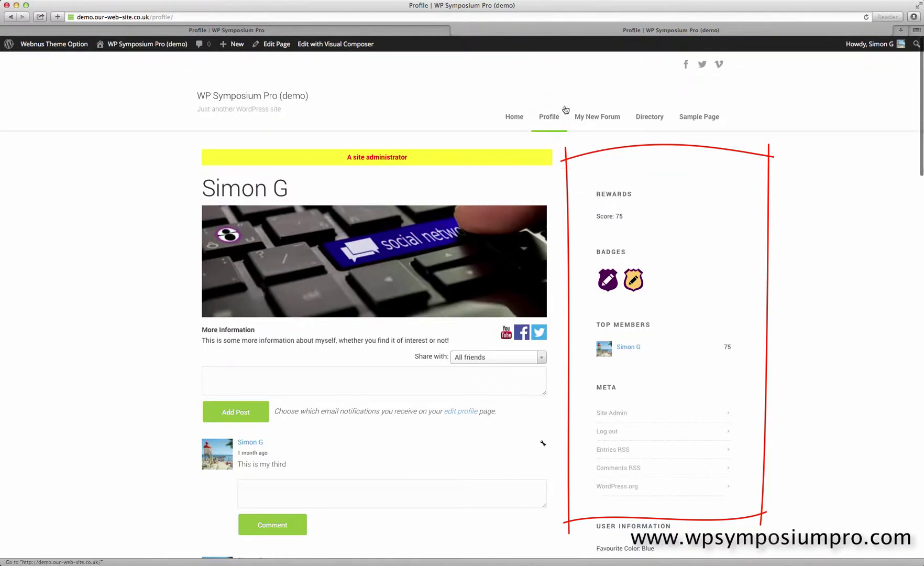
left_click(425, 31)
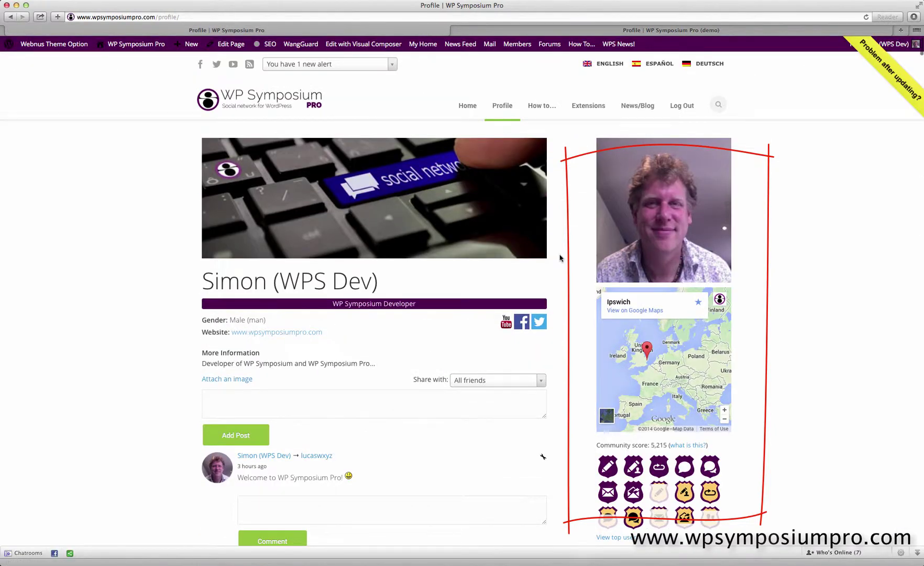
scroll(654, 279, "down", 3)
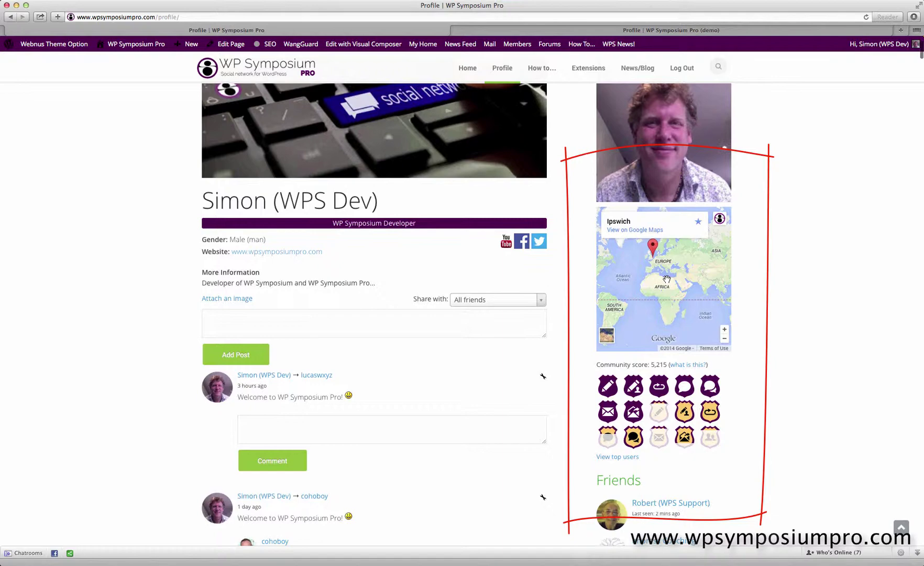
scroll(775, 301, "down", 10)
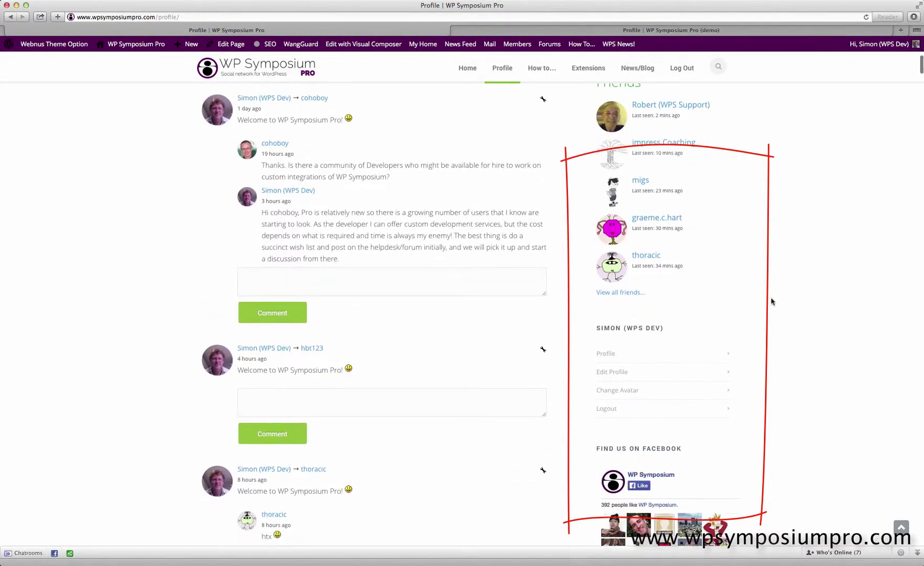
scroll(771, 301, "up", 2)
scroll(771, 301, "up", 8)
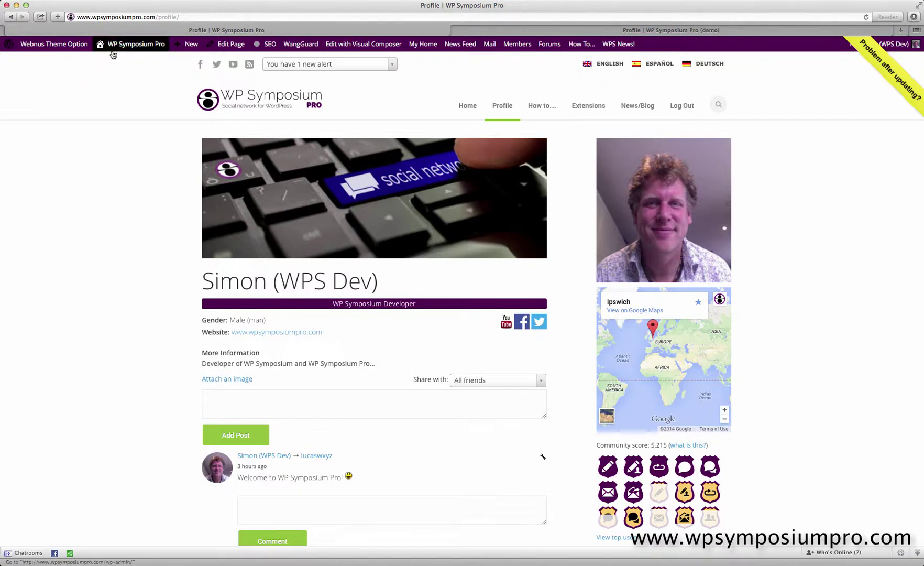
Open the WP Symposium Pro site's Widgets admin page in a new tab.
mouse_move(122, 53)
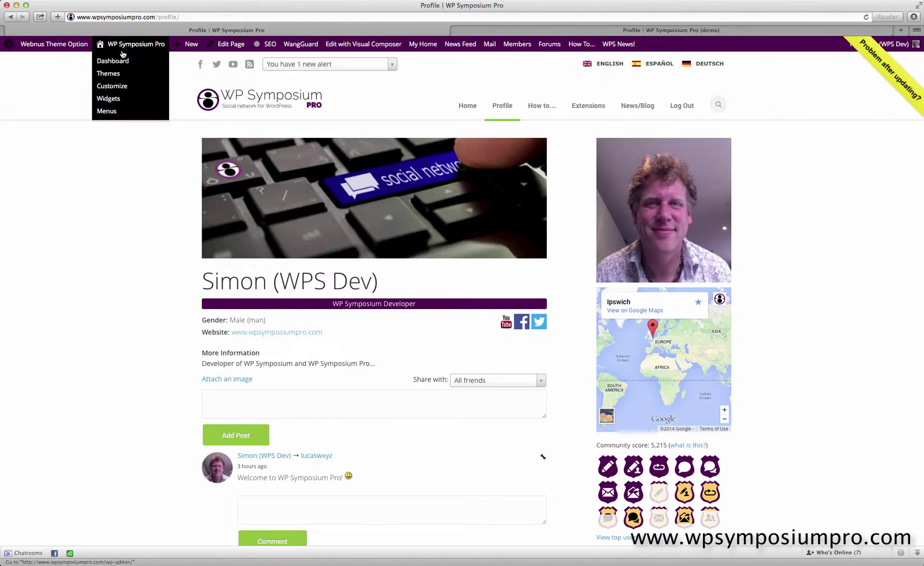
right_click(110, 103)
left_click(126, 104)
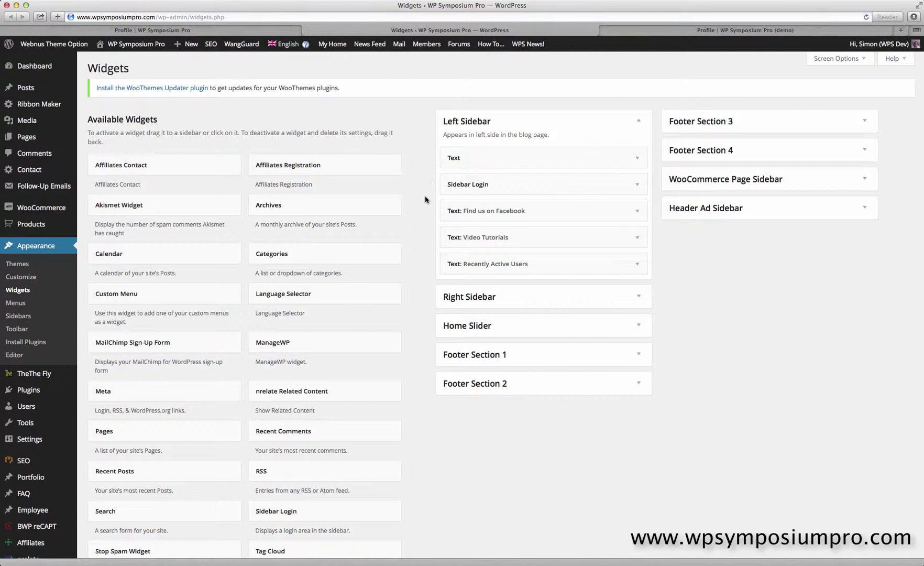
Inspect the Right Sidebar, Footer Section 4 and Footer Section 3 widget areas.
left_click(642, 296)
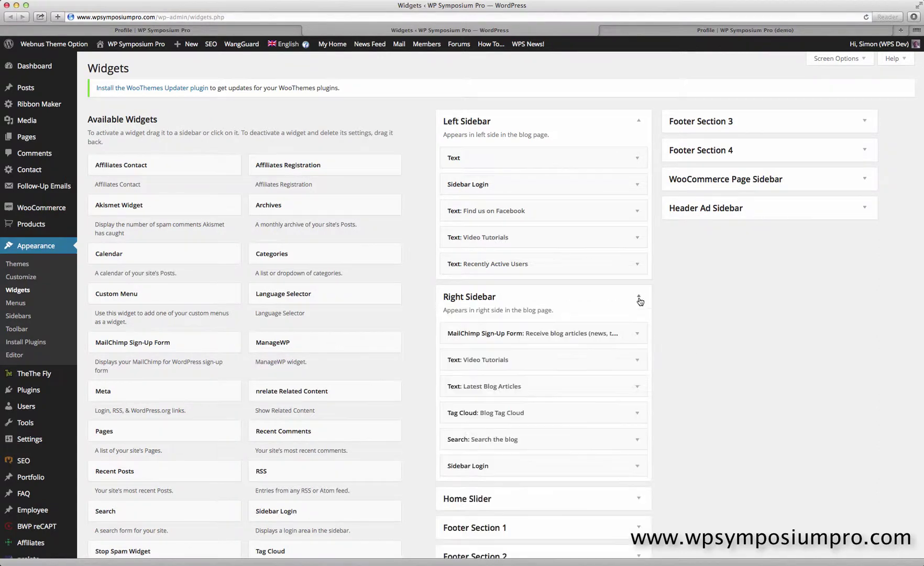
left_click(639, 298)
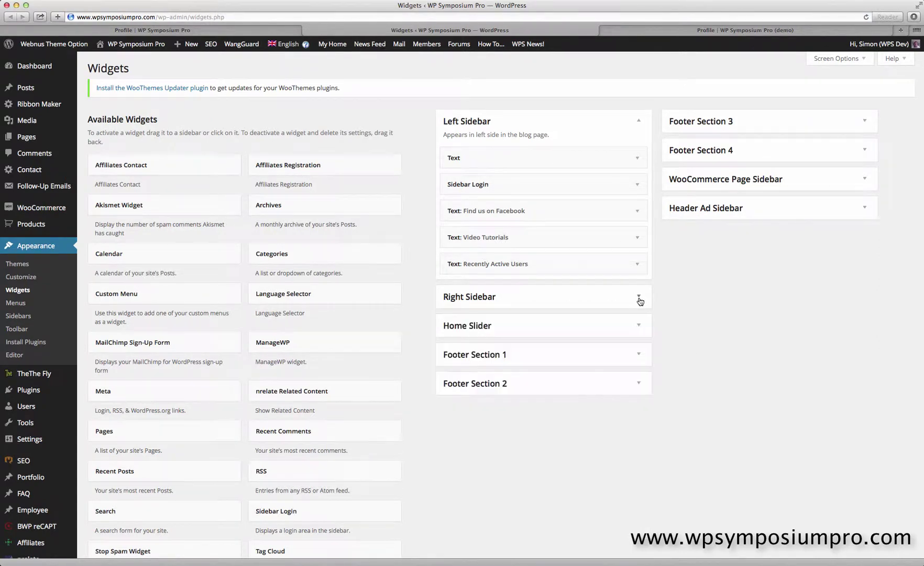
left_click(865, 152)
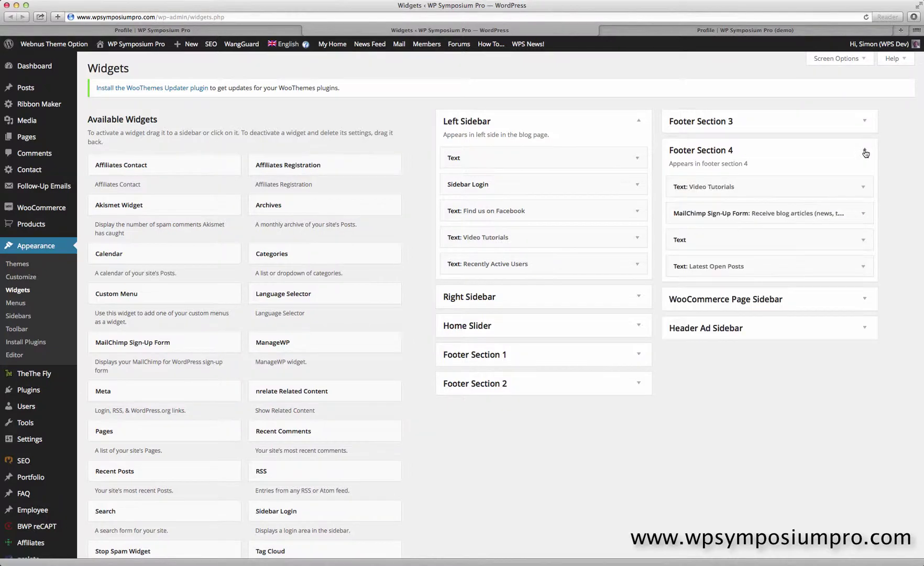
left_click(866, 152)
left_click(865, 121)
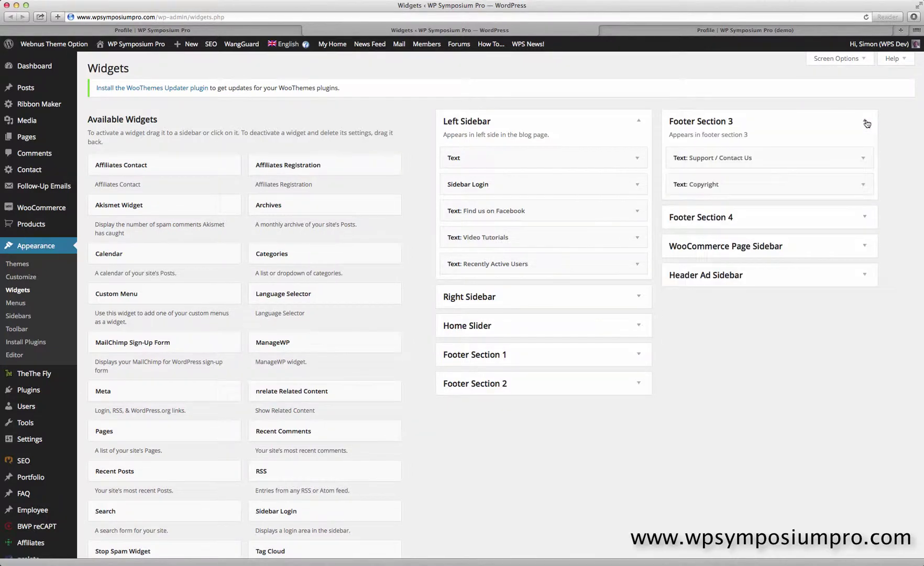
left_click(866, 123)
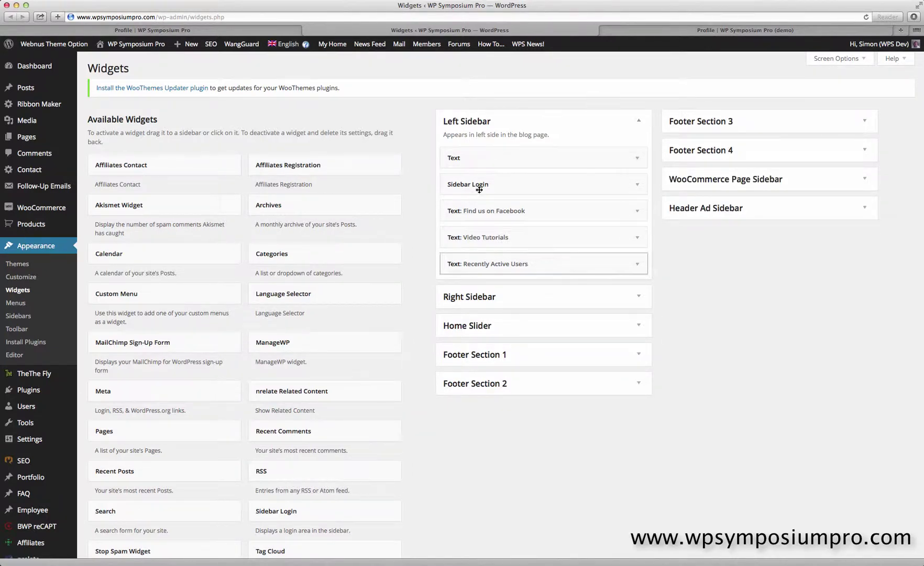
Expand the Left Sidebar Text widget to reveal its shortcodes, and glance at Recently Active Users.
left_click(638, 158)
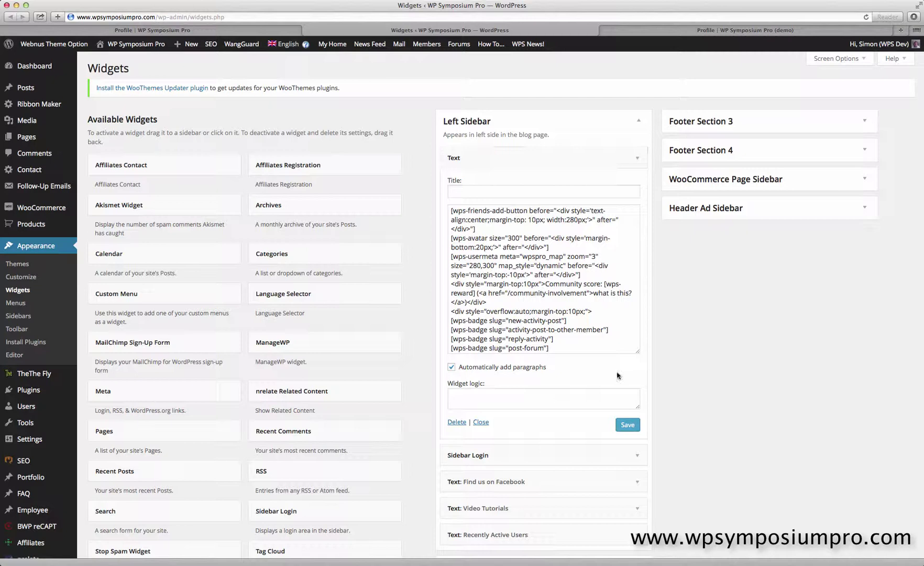
scroll(623, 372, "down", 4)
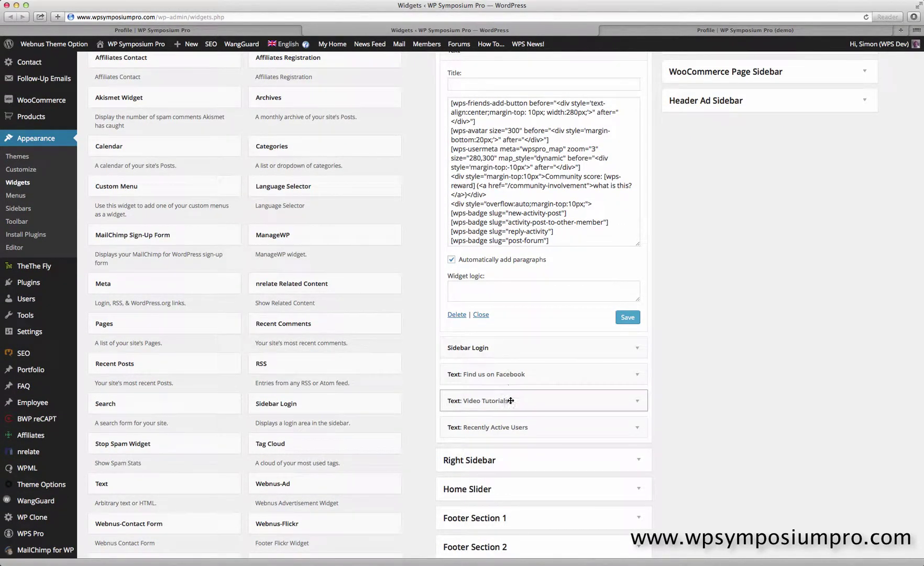
left_click(636, 428)
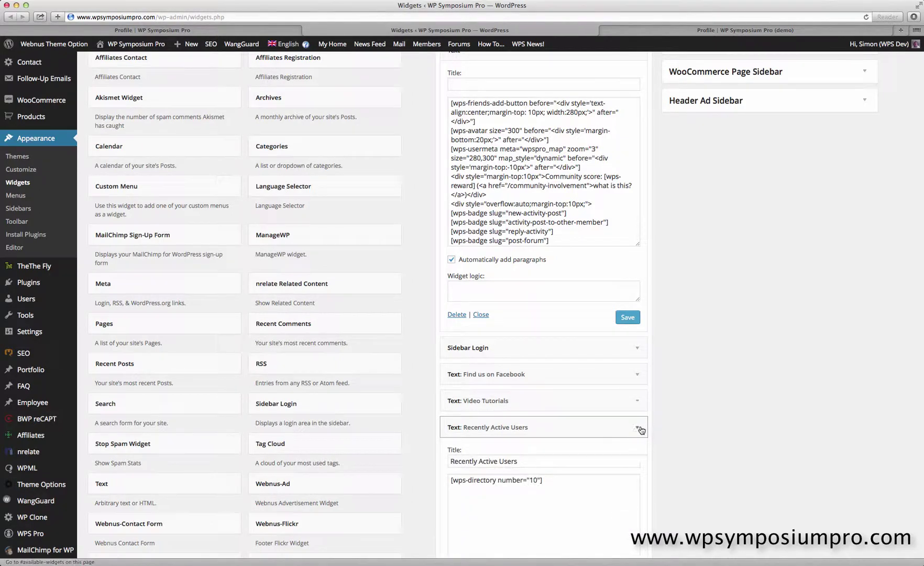
left_click(639, 429)
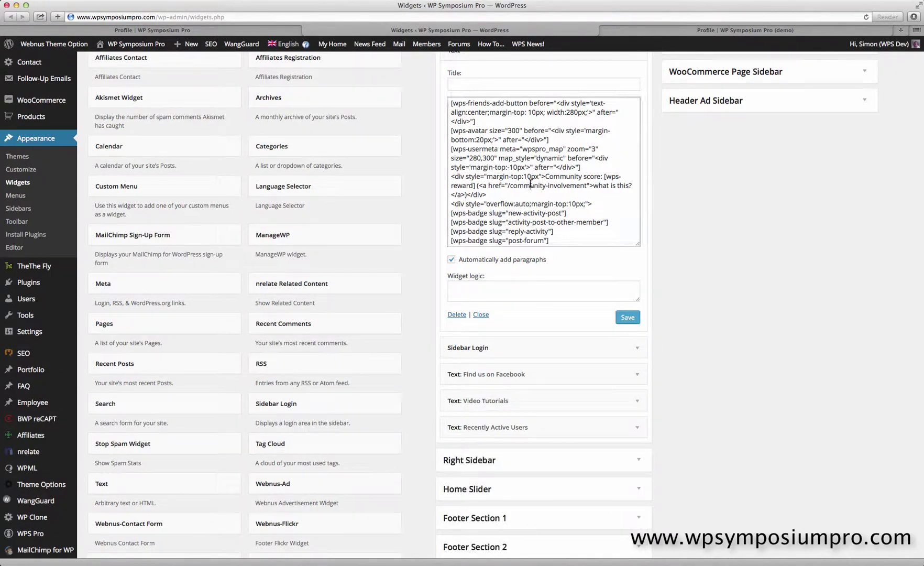
scroll(540, 186, "down", 6)
scroll(553, 189, "down", 3)
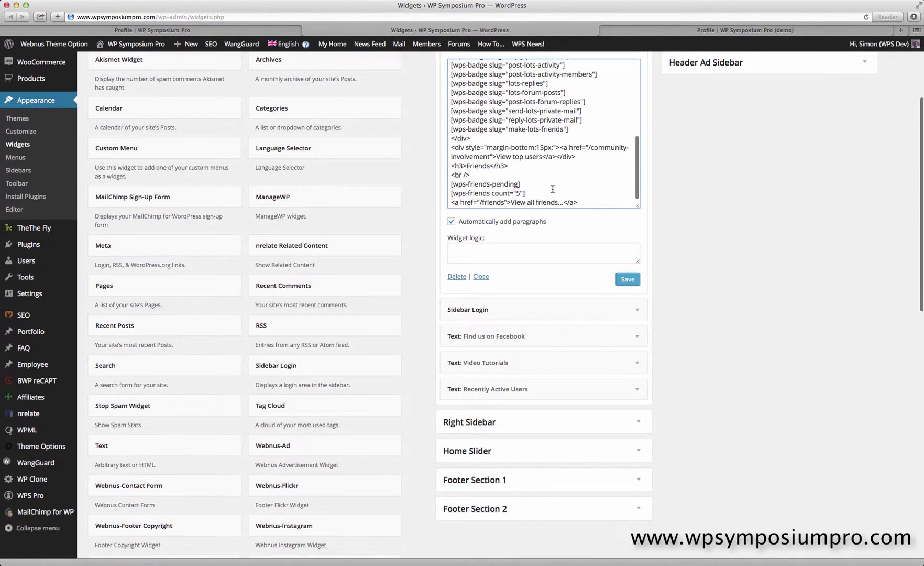
scroll(552, 188, "up", 15)
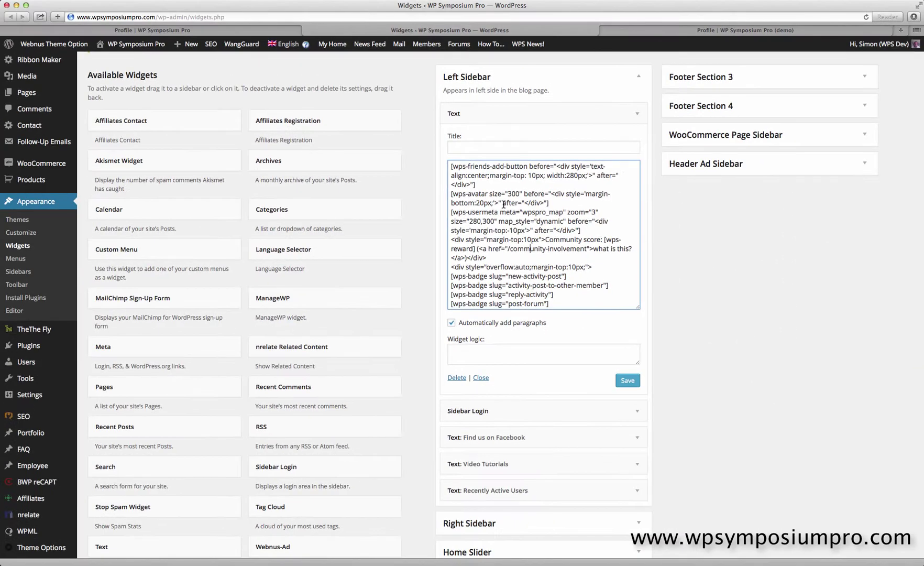
Open the demo site's Widgets page in a new tab, expanding its Right Sidebar.
left_click(630, 33)
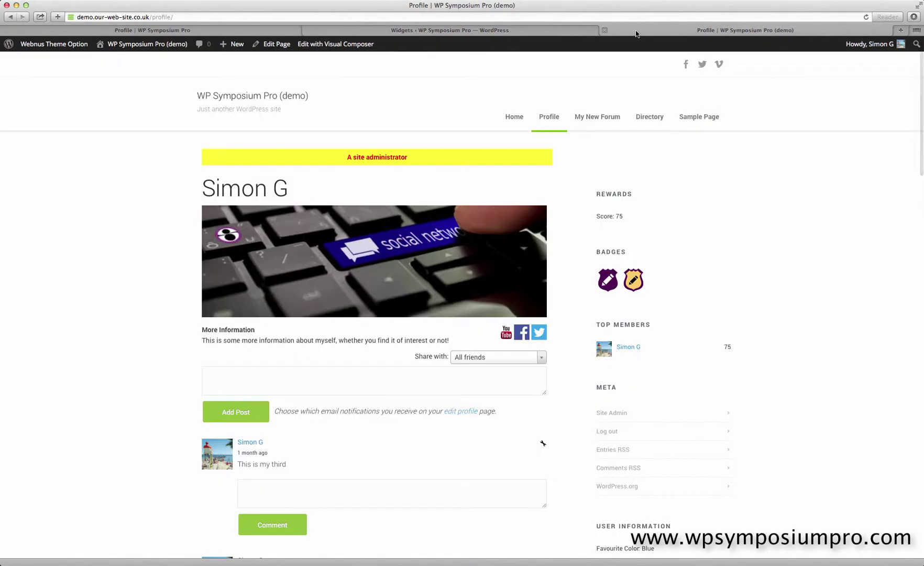
mouse_move(107, 44)
right_click(100, 96)
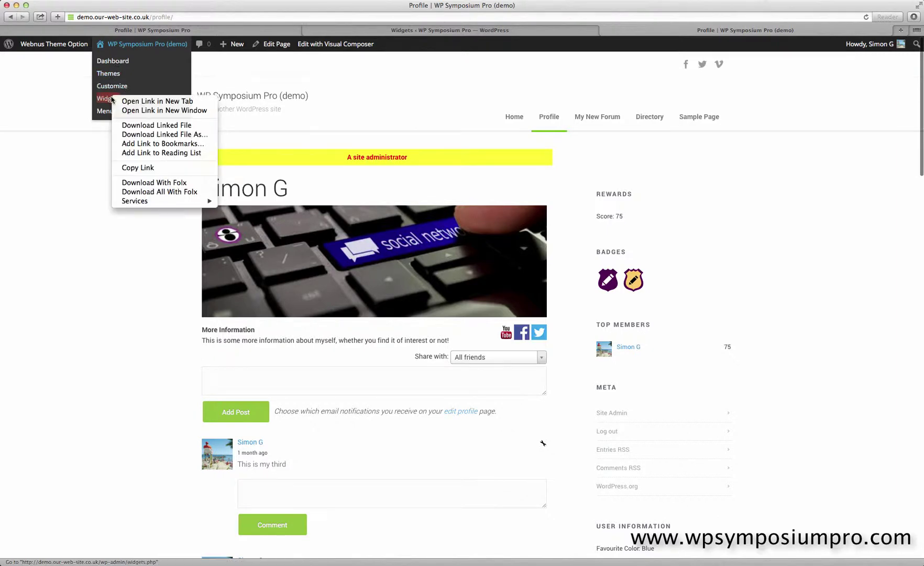
left_click(121, 99)
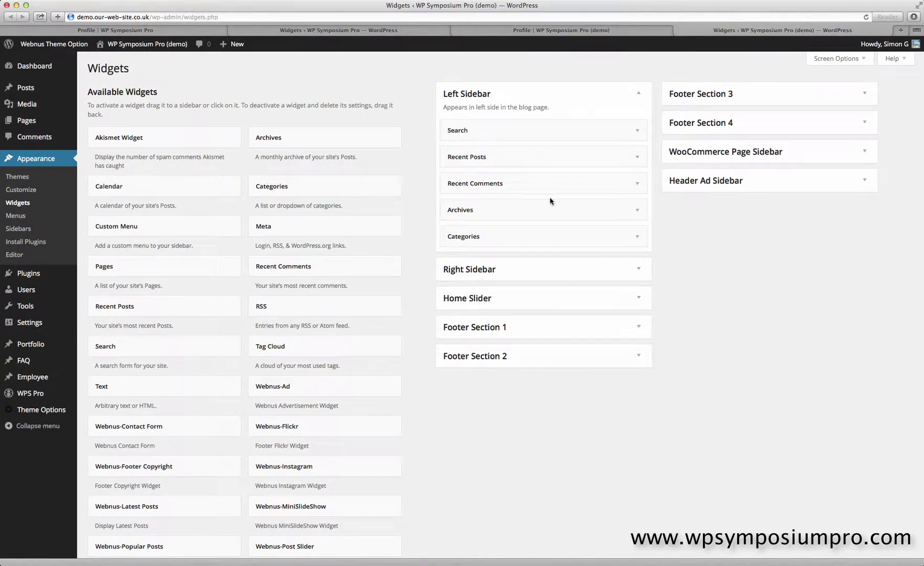
left_click(638, 270)
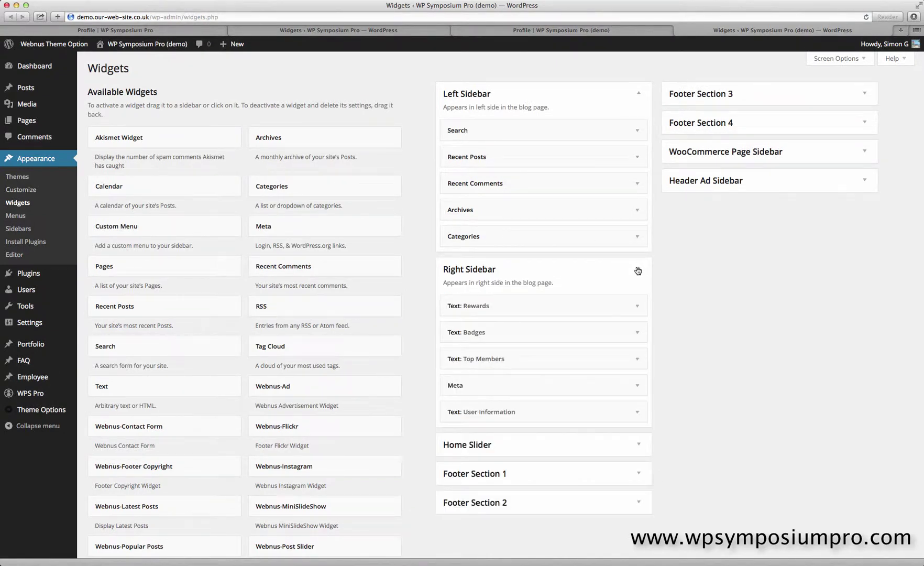
left_click(640, 95)
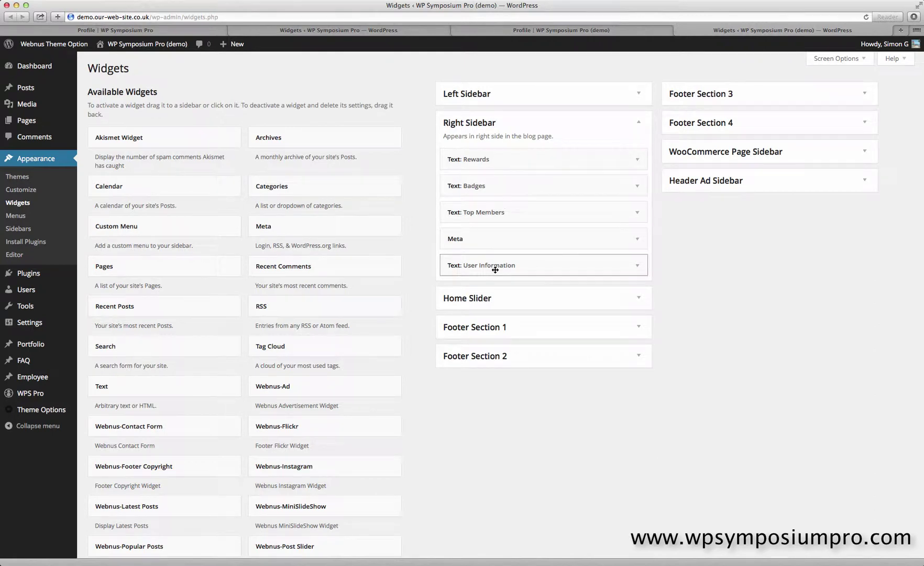
Delete the Rewards, Badges, Top Members, Meta and User Information widgets from the Right Sidebar.
left_click(638, 162)
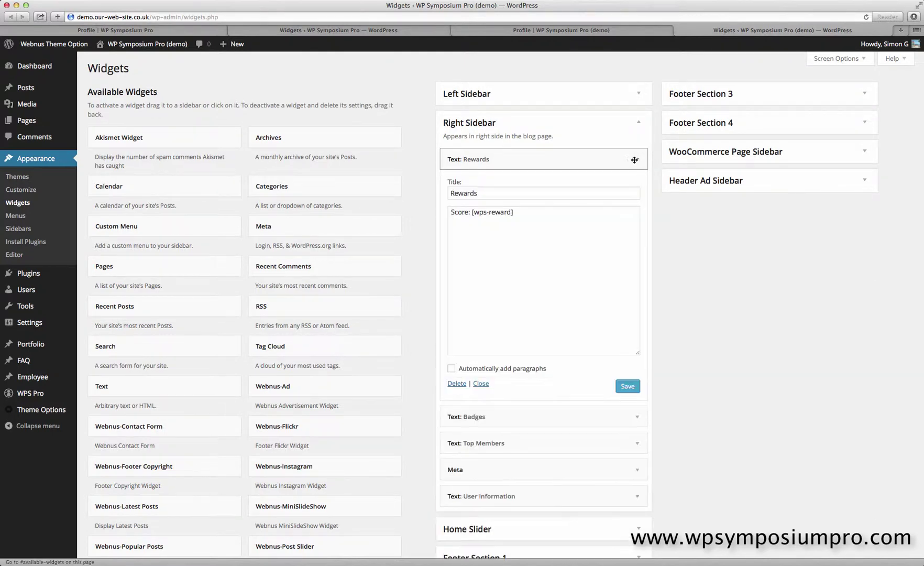
left_click(457, 384)
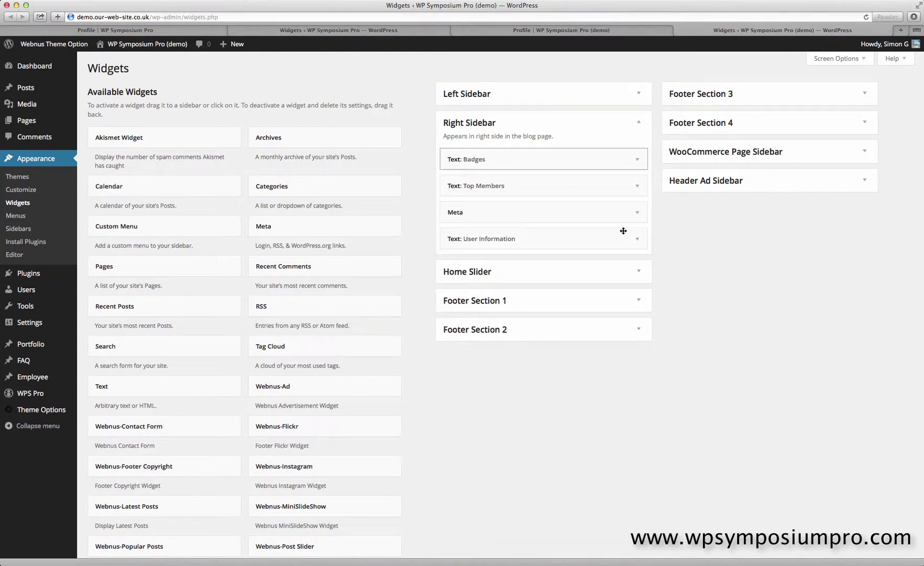
left_click(638, 162)
left_click(458, 384)
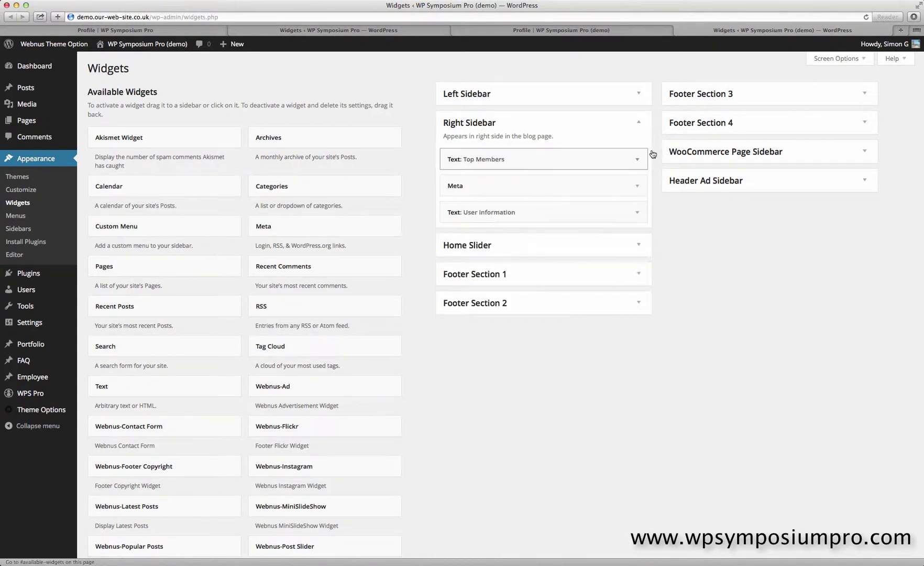
left_click(638, 160)
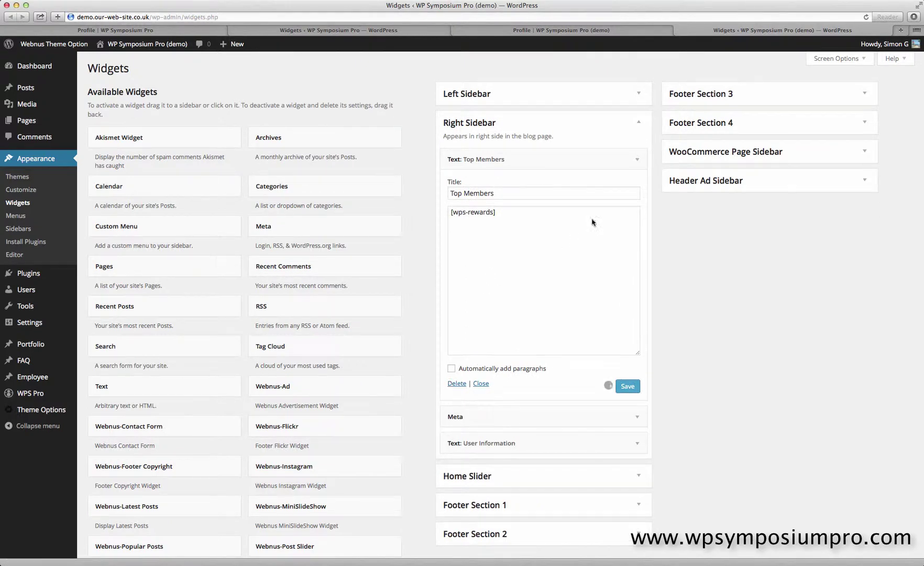
left_click(457, 383)
left_click(638, 160)
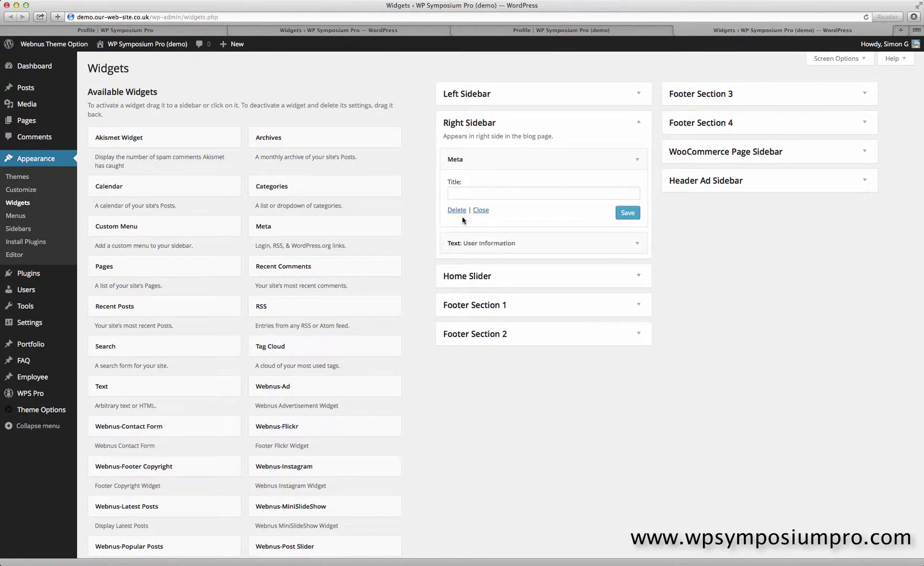
left_click(457, 210)
left_click(636, 160)
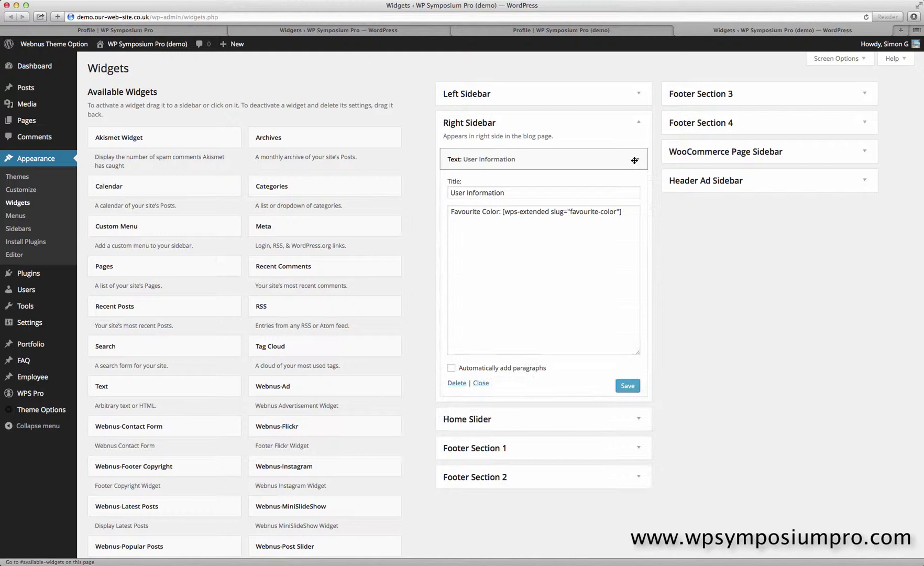
left_click(457, 383)
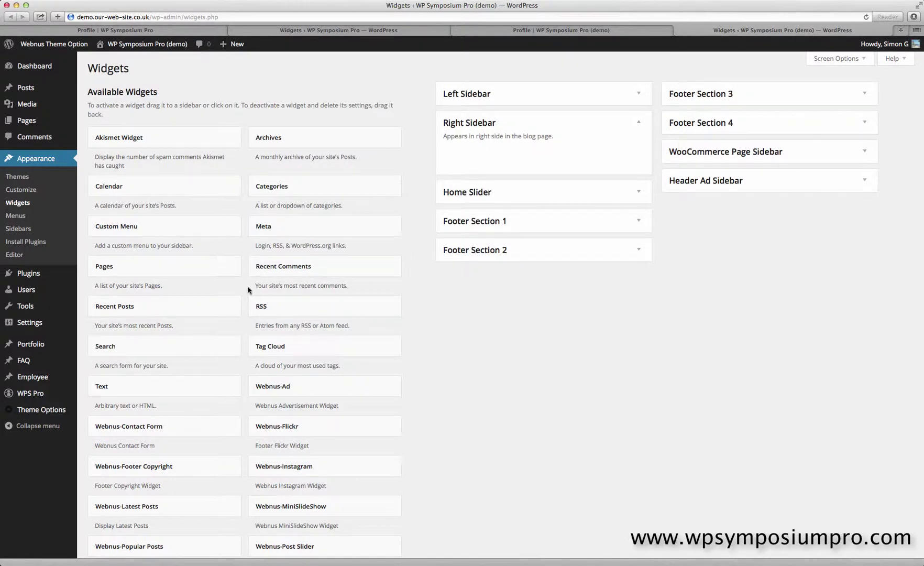
Add a Text widget to the demo site's Right Sidebar.
left_click_drag(201, 391, 557, 148)
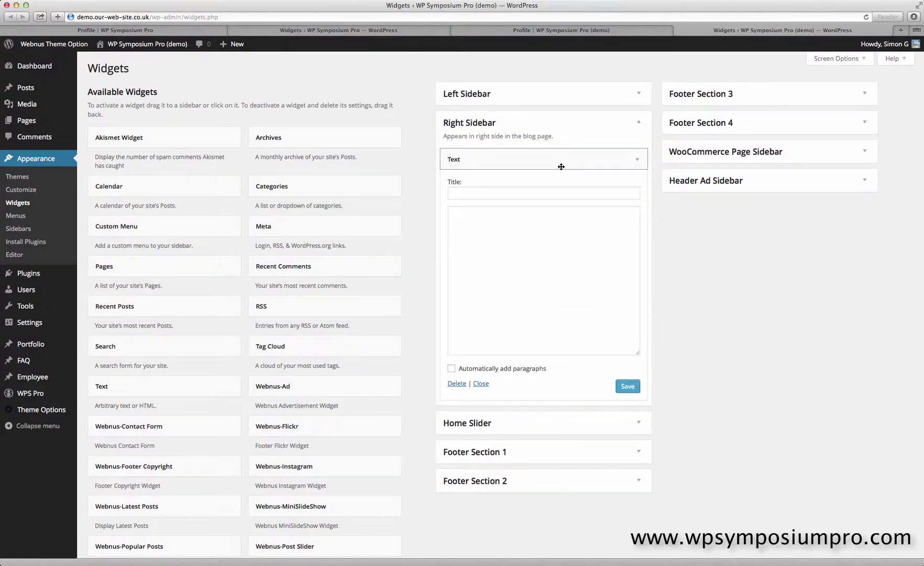
left_click(406, 31)
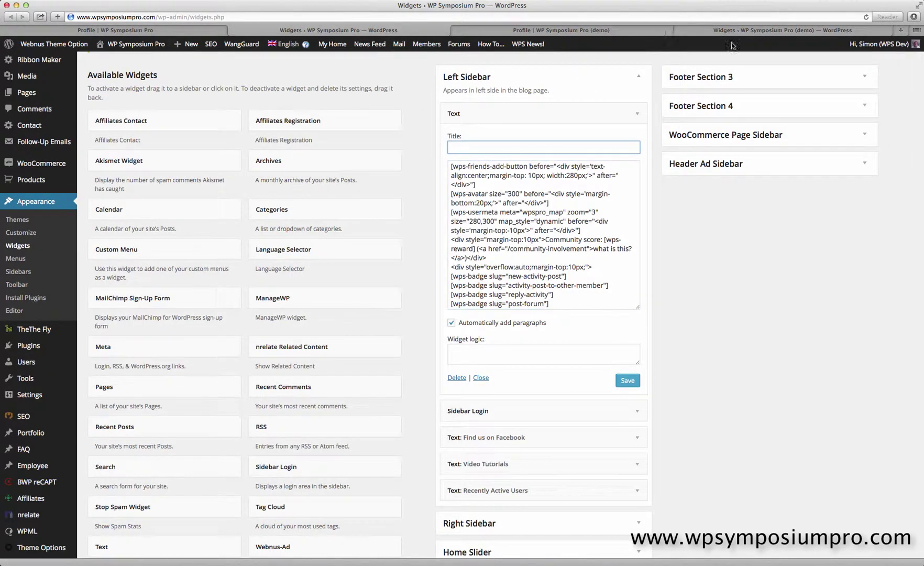
left_click(679, 30)
left_click(457, 194)
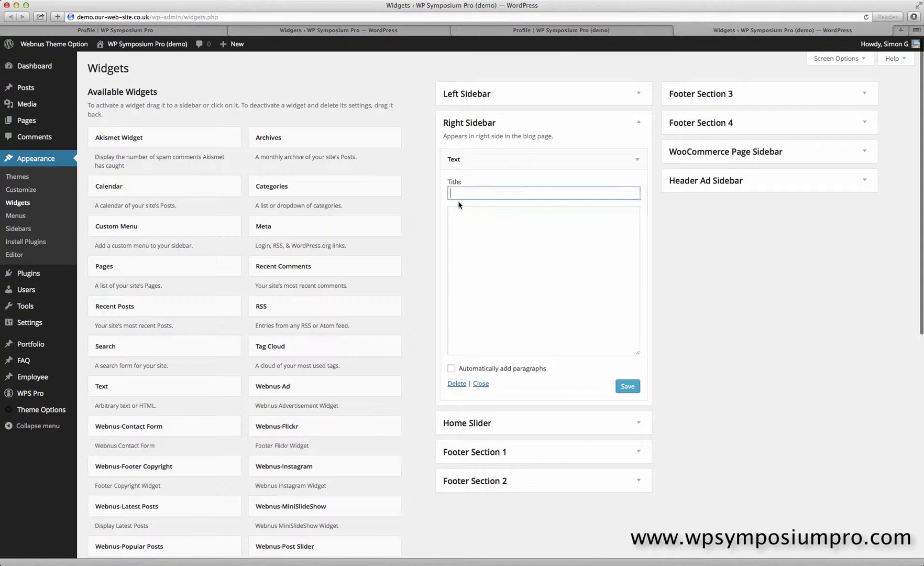
Copy the wps-friends-add-button shortcode from the reference site into the new widget's content.
left_click(422, 32)
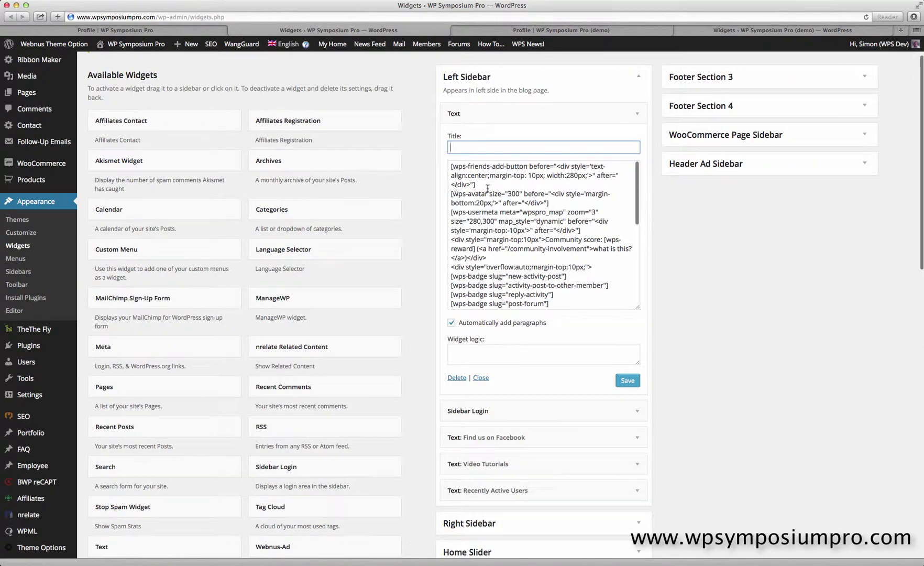
left_click_drag(487, 184, 446, 167)
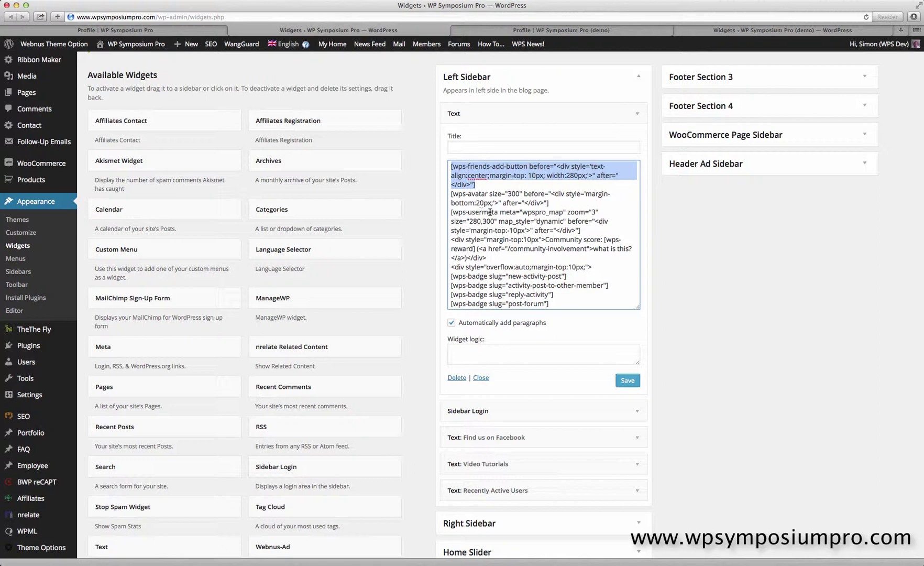
right_click(460, 178)
left_click(474, 214)
left_click(723, 31)
left_click(489, 234)
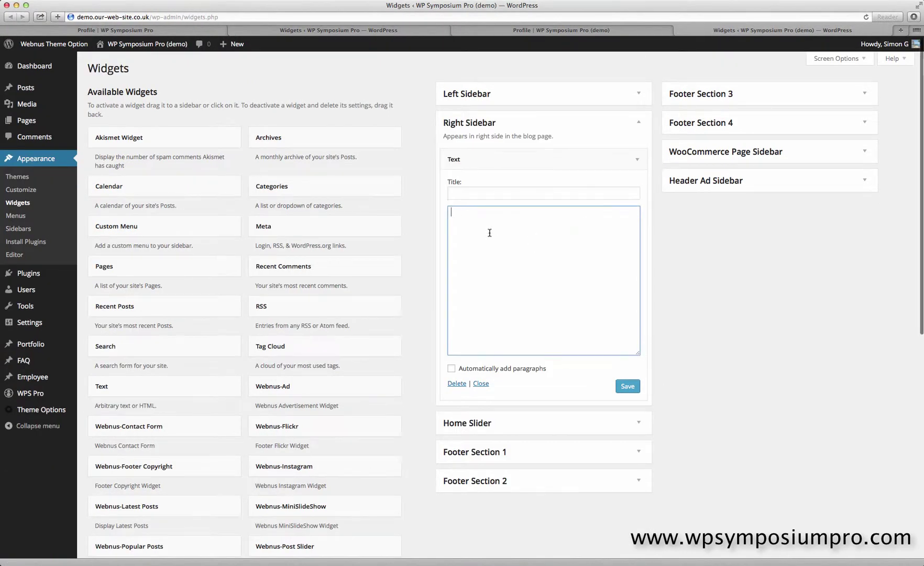
right_click(489, 235)
left_click(508, 255)
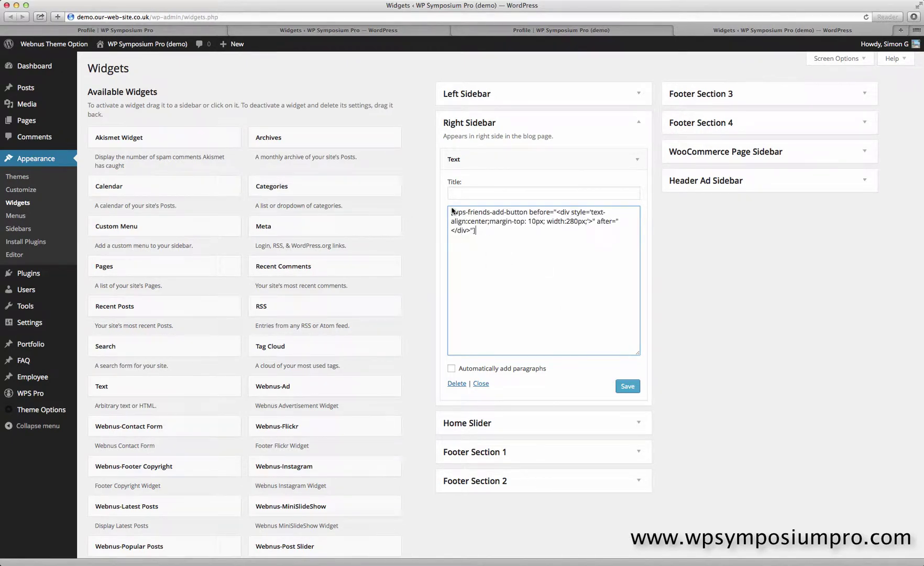
Walk through the shortcode's name and its before/after div wrapper attributes.
left_click_drag(454, 213, 524, 213)
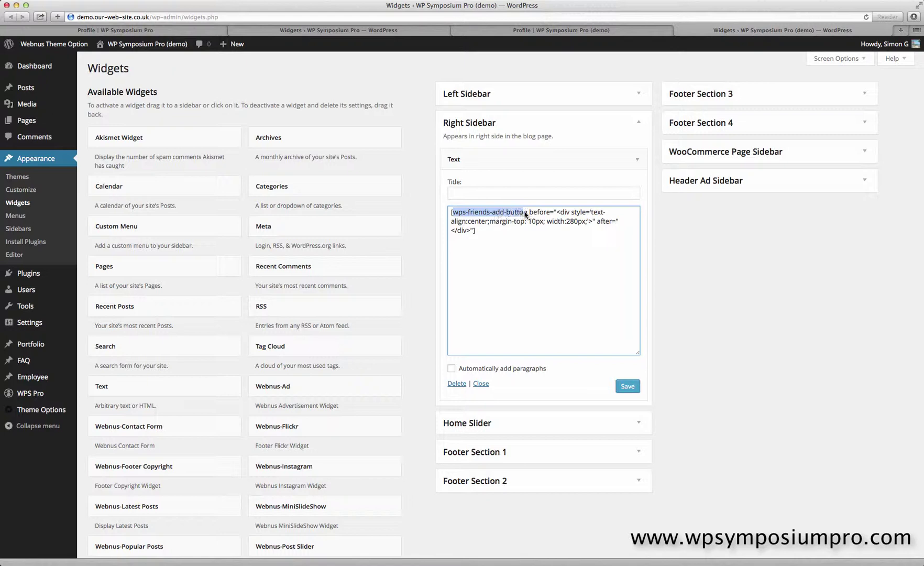
double_click(535, 214)
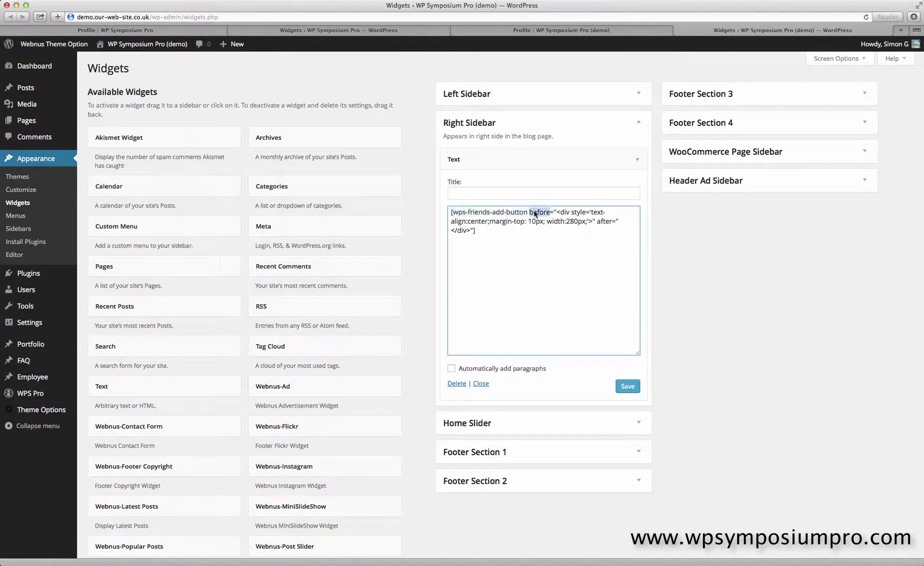
left_click_drag(558, 214, 586, 221)
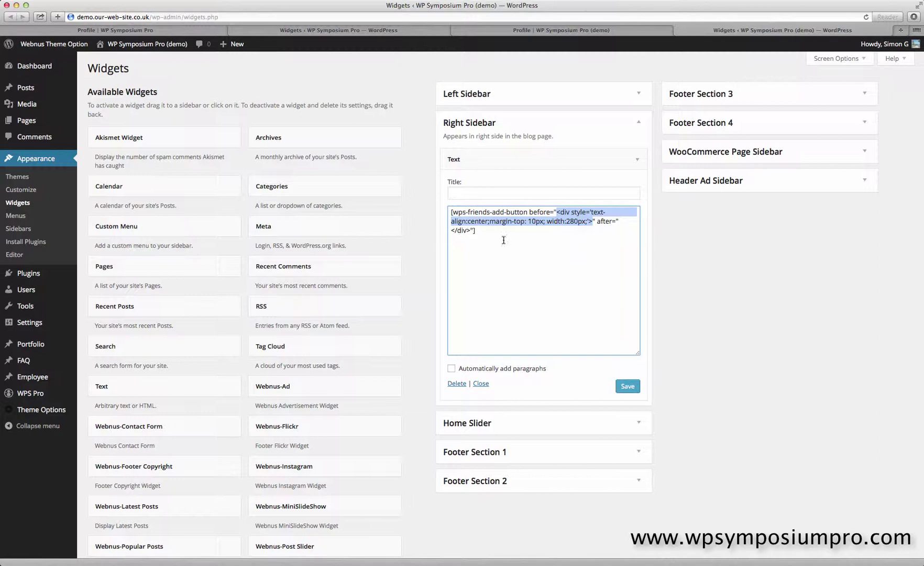
left_click(603, 221)
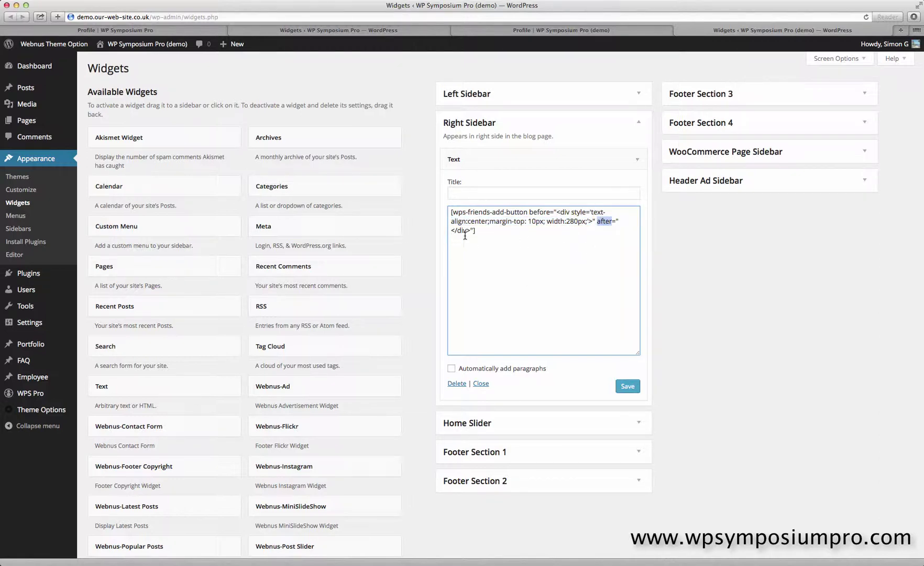
left_click_drag(469, 231, 448, 231)
Turn on Automatically add paragraphs and save the Text widget.
left_click(435, 32)
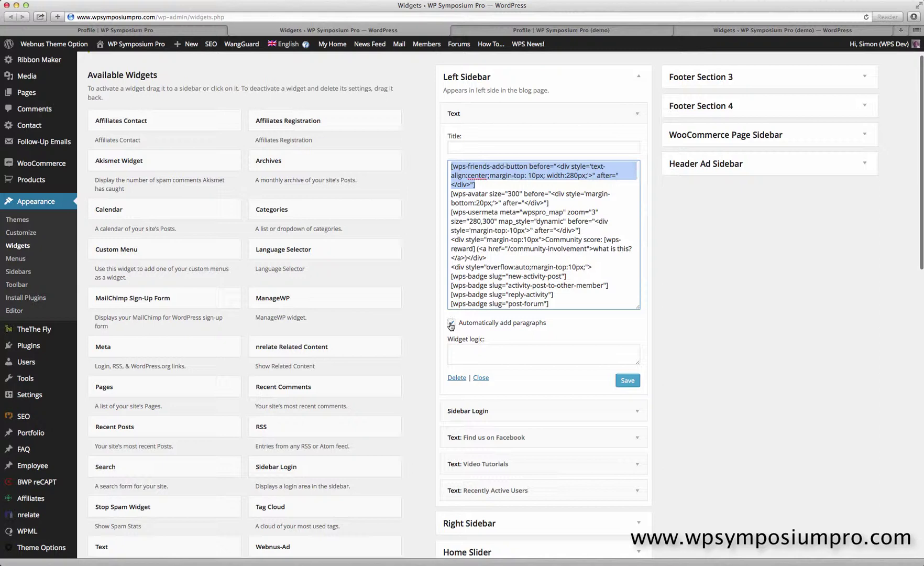
left_click(740, 33)
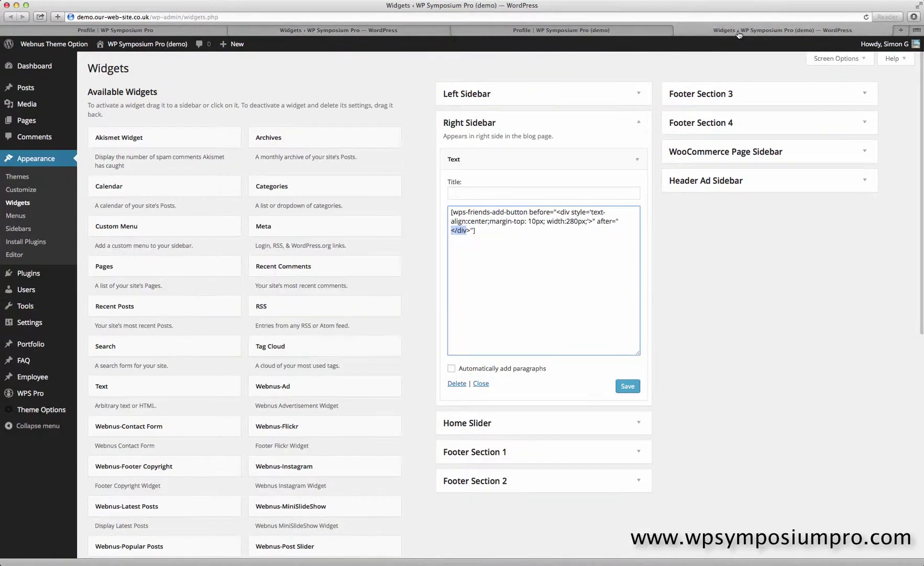
left_click(451, 369)
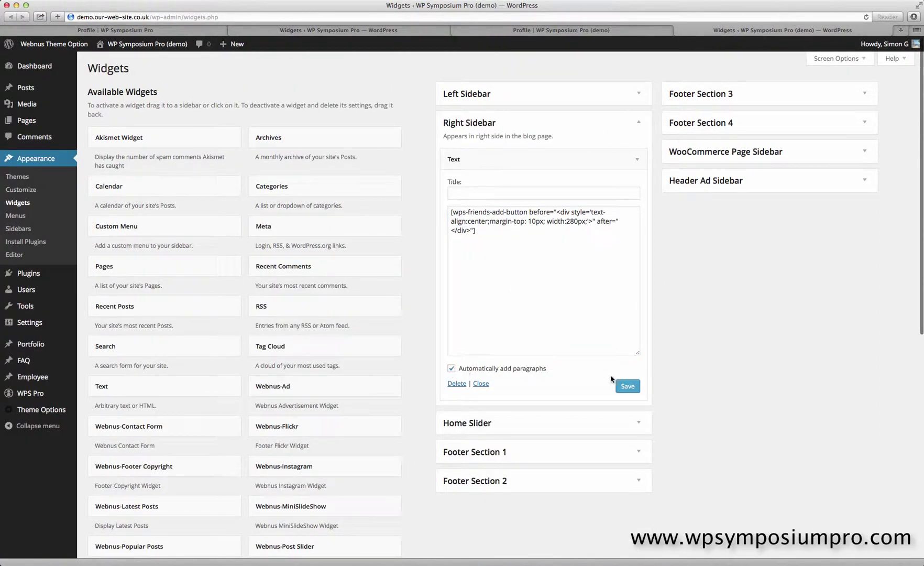
left_click(626, 387)
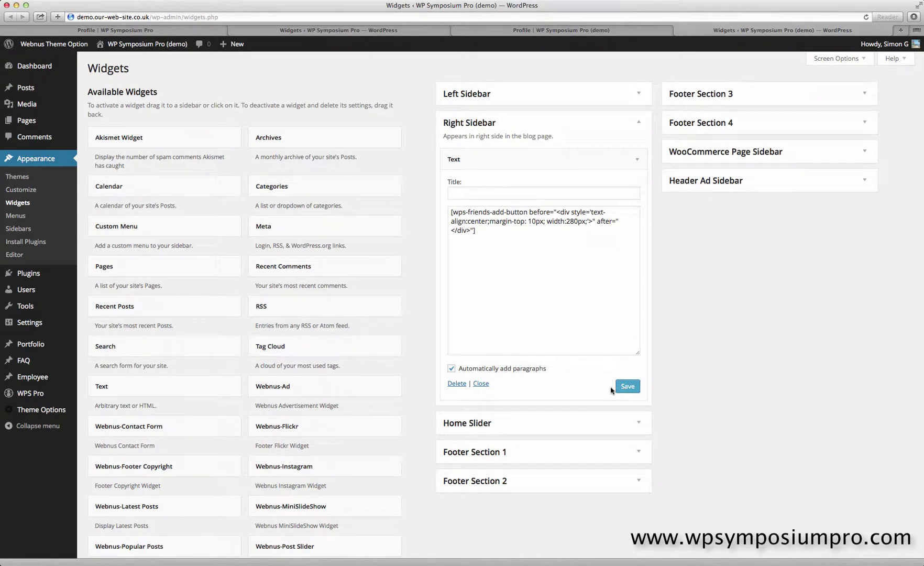
Go to the demo profile page and open the member Directory to reach another member.
left_click(531, 29)
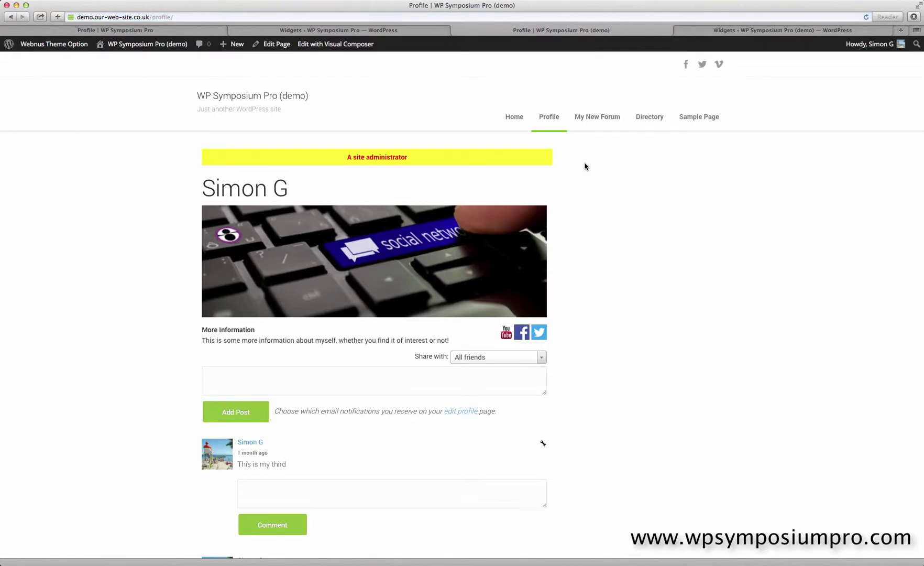
mouse_move(550, 129)
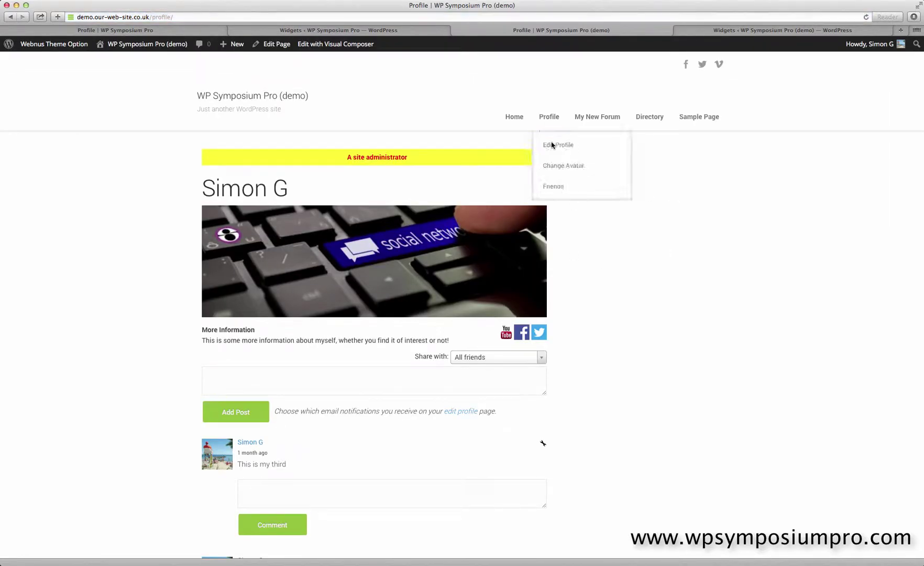
left_click(651, 124)
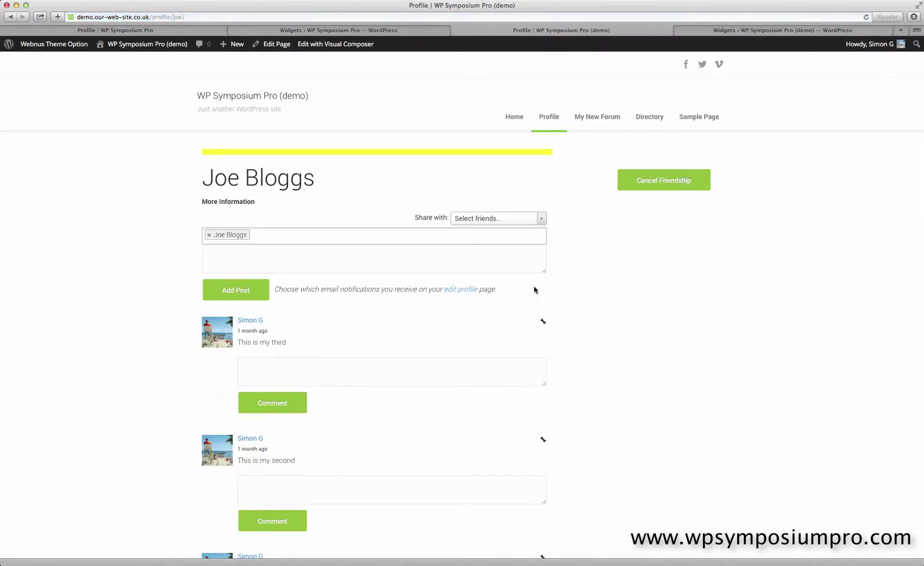
scroll(597, 255, "down", 1)
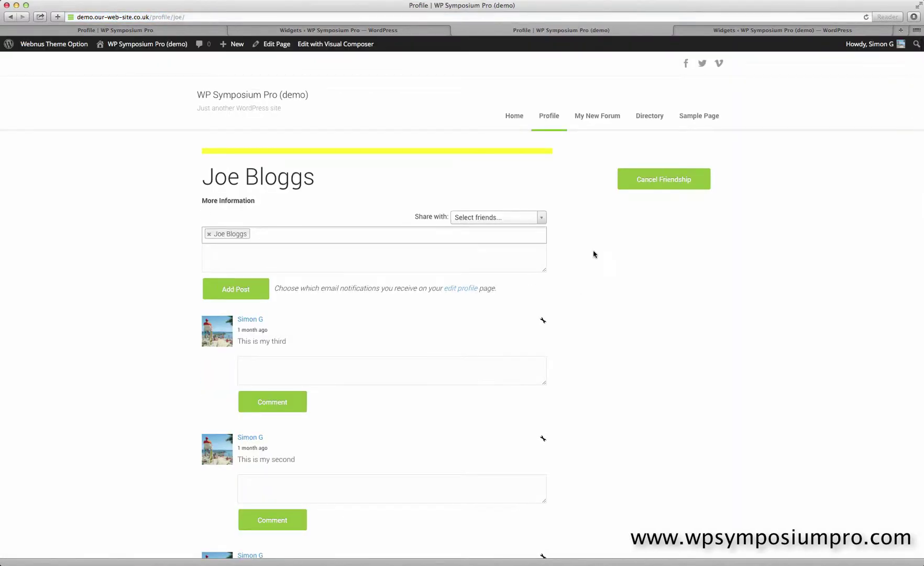
scroll(594, 254, "up", 1)
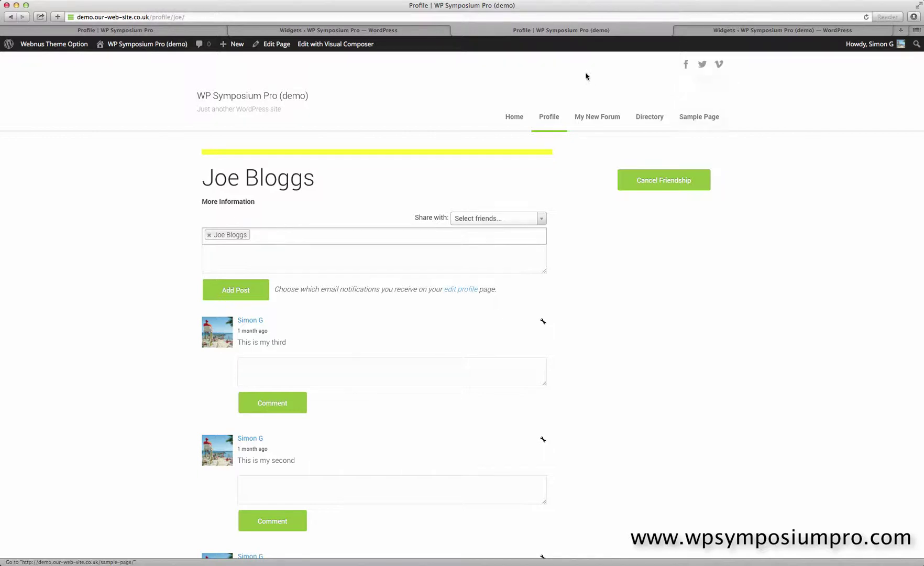
Copy the wps-avatar shortcode from the reference site onto a new line in the sidebar widget.
left_click(429, 32)
left_click_drag(549, 203, 449, 193)
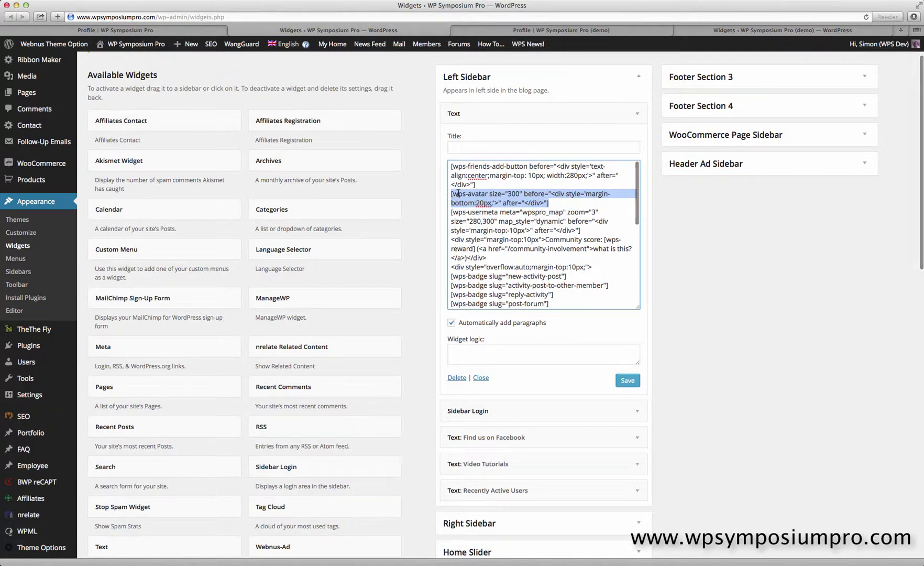
left_click(210, 32)
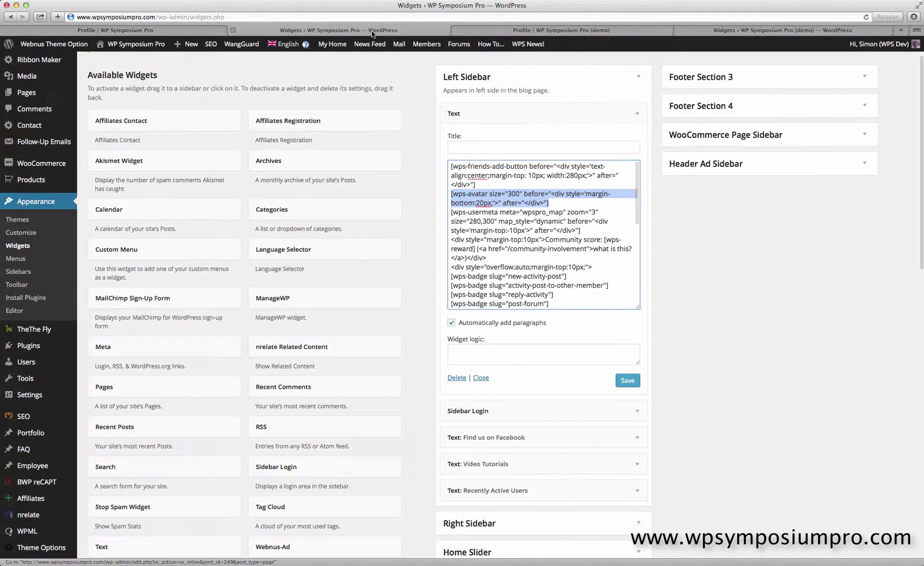
left_click(233, 30)
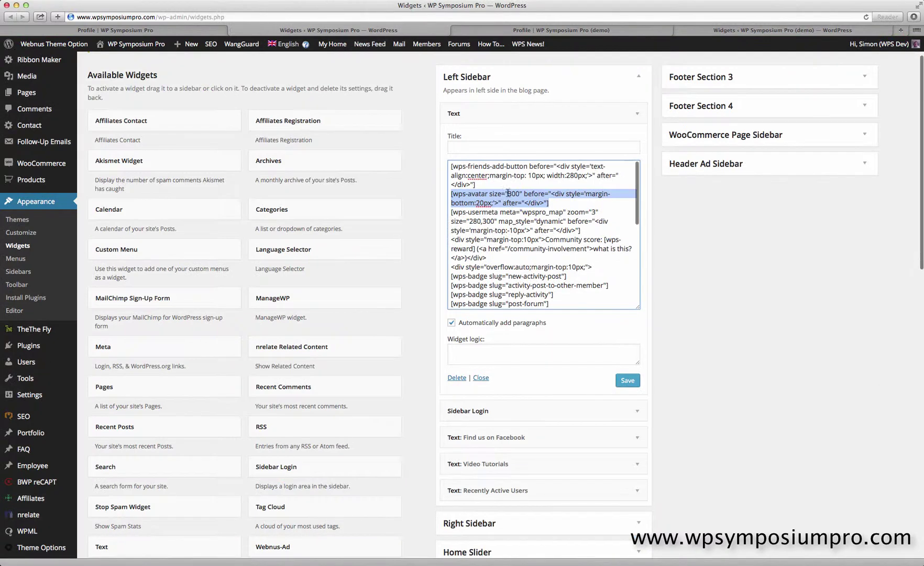
left_click(726, 31)
left_click(516, 227)
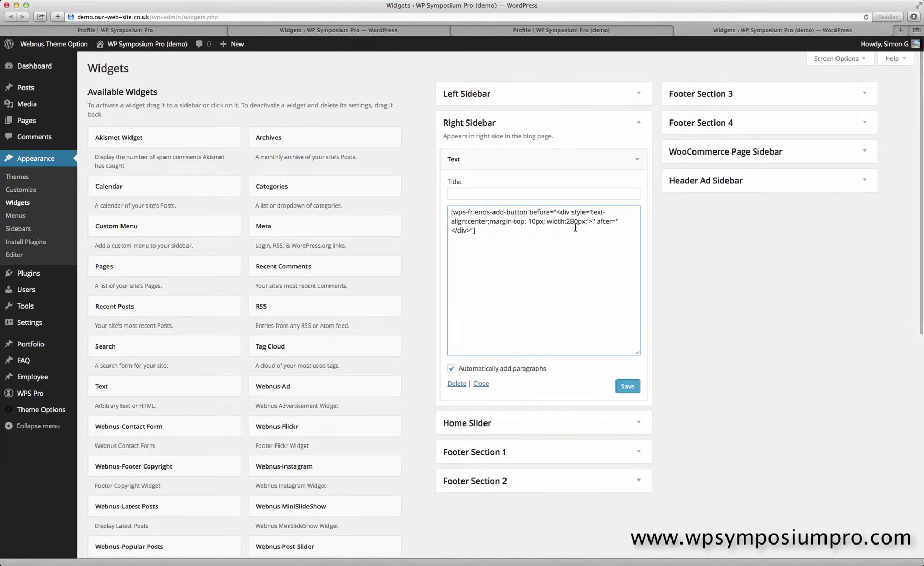
key("Return")
key("super+v")
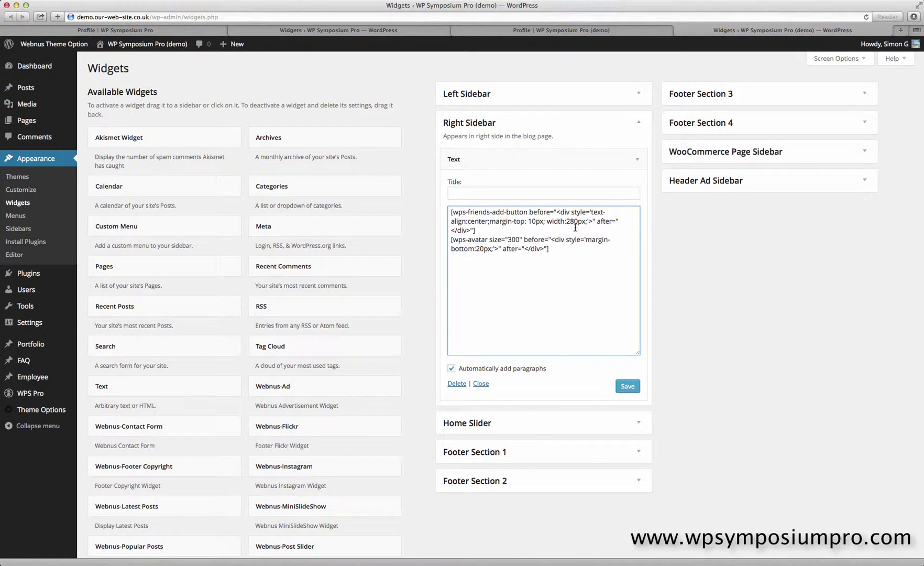
Explain the avatar shortcode's size 300 and wrapper, then save and reload the profile.
left_click_drag(488, 242, 465, 242)
double_click(514, 239)
left_click_drag(551, 240, 501, 248)
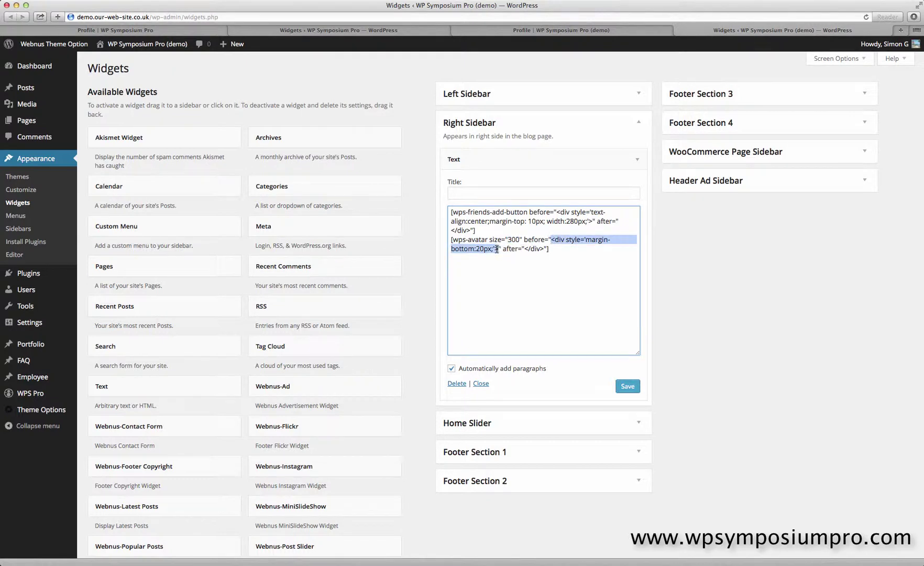
left_click(618, 388)
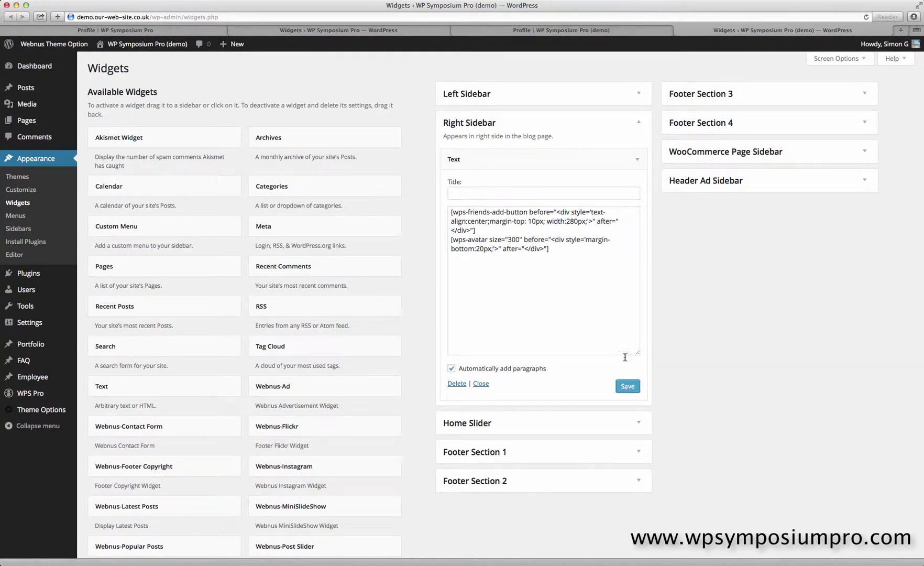
left_click(571, 30)
key("super+r")
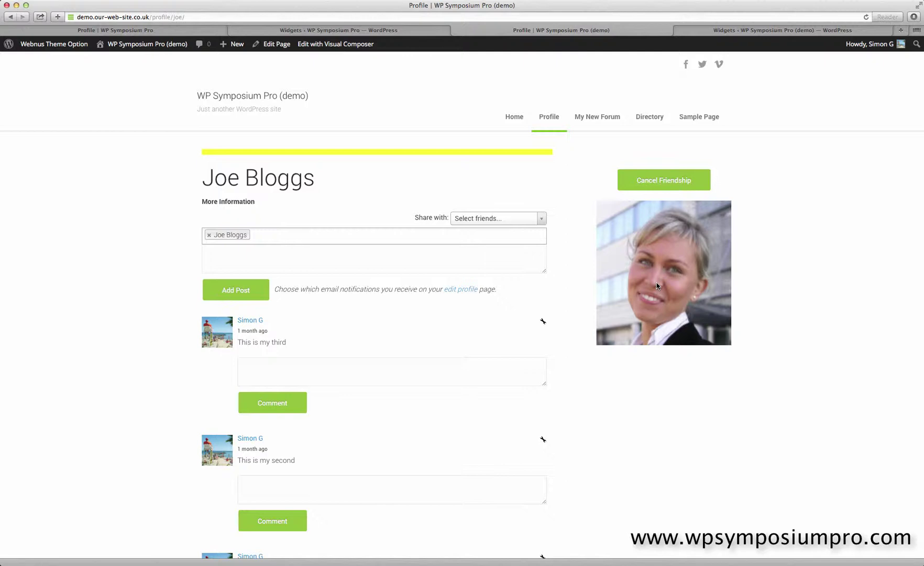
Copy the wps-usermeta map shortcode from the live site's Left Sidebar Text widget.
left_click(415, 31)
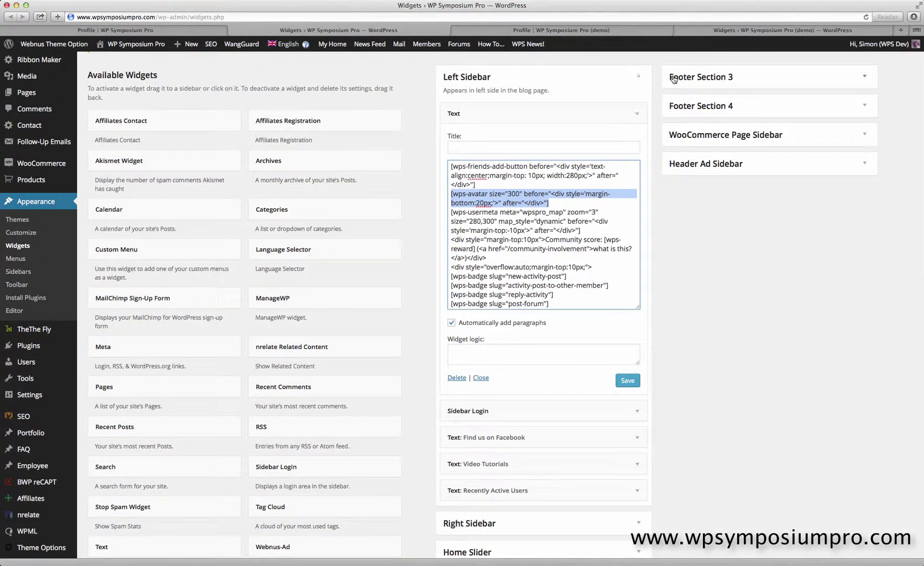
left_click(575, 211)
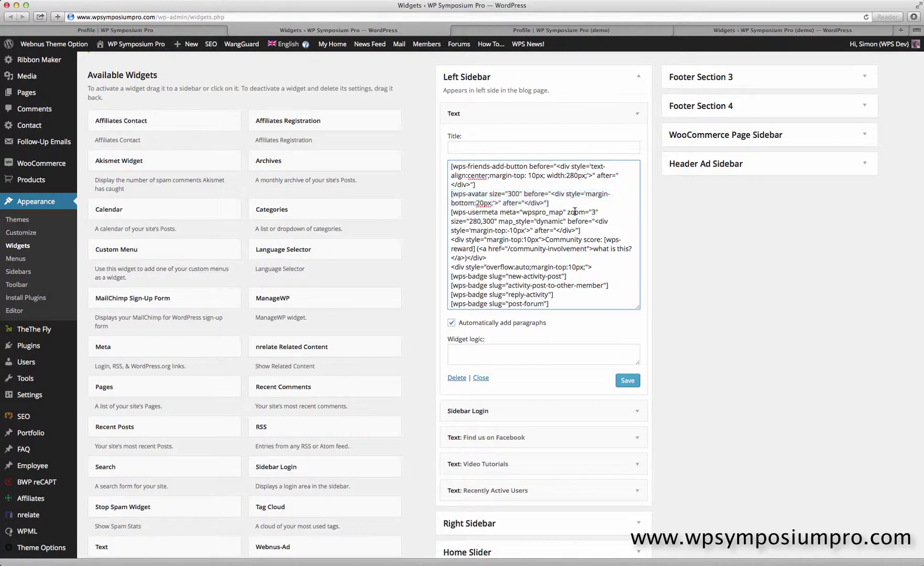
left_click_drag(586, 231, 444, 213)
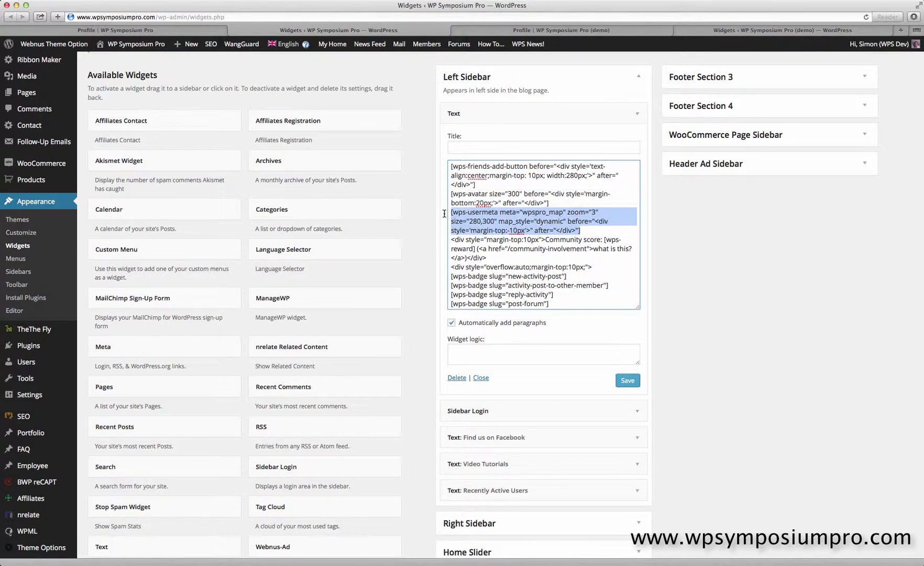
right_click(505, 217)
left_click(527, 257)
Paste the map shortcode on its own line below the avatar shortcode.
left_click(734, 30)
left_click(564, 252)
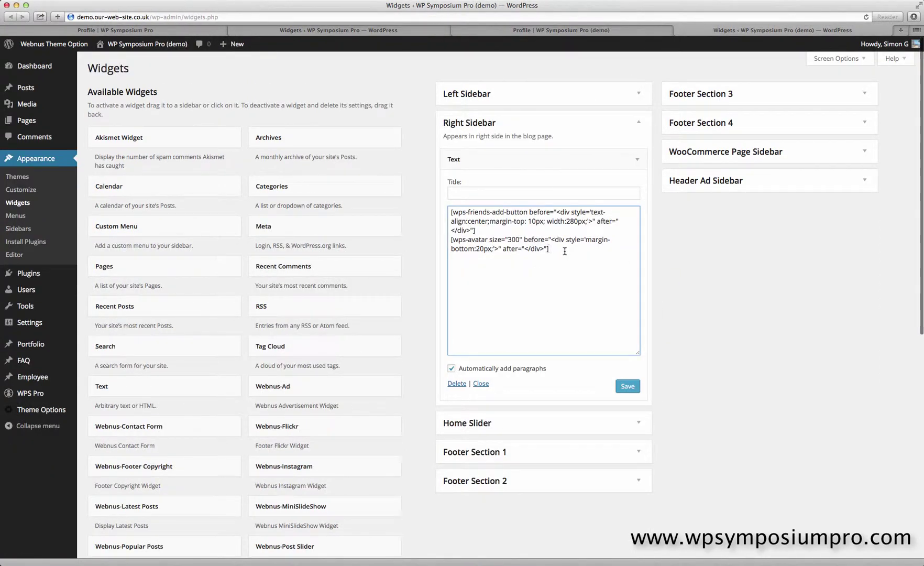
right_click(481, 253)
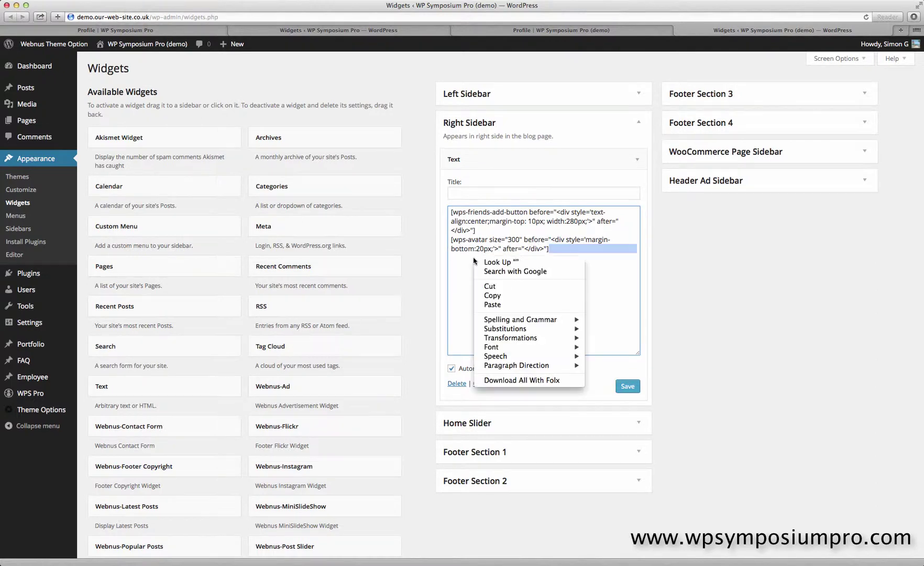
left_click(501, 306)
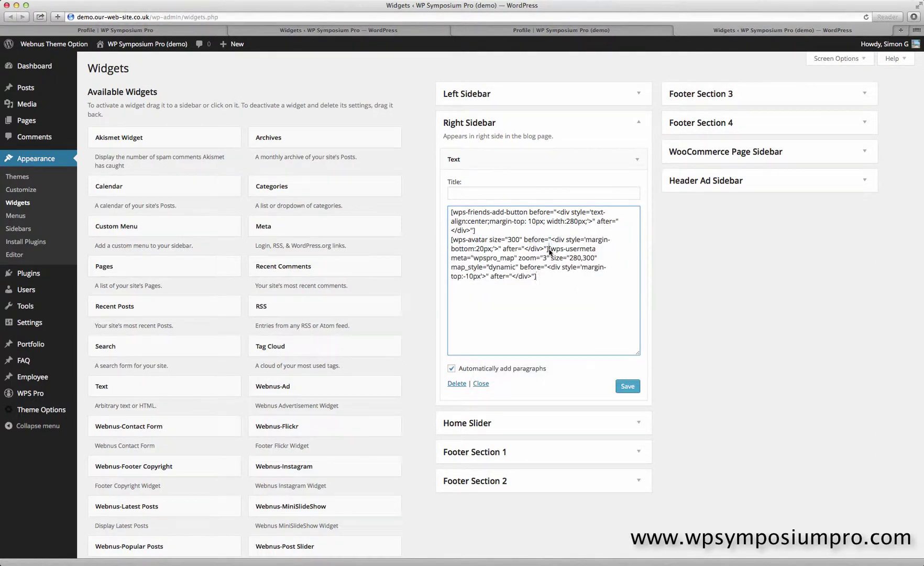
left_click(549, 249)
key("Return")
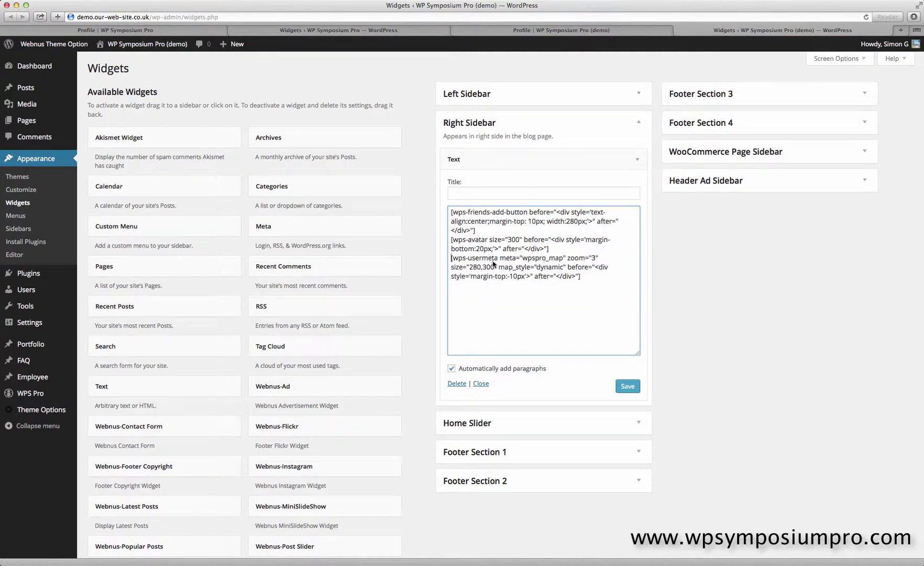
Explain the map's wpspro_map meta, zoom, 280,300 size and dynamic style, then save and reload.
left_click_drag(499, 260, 455, 262)
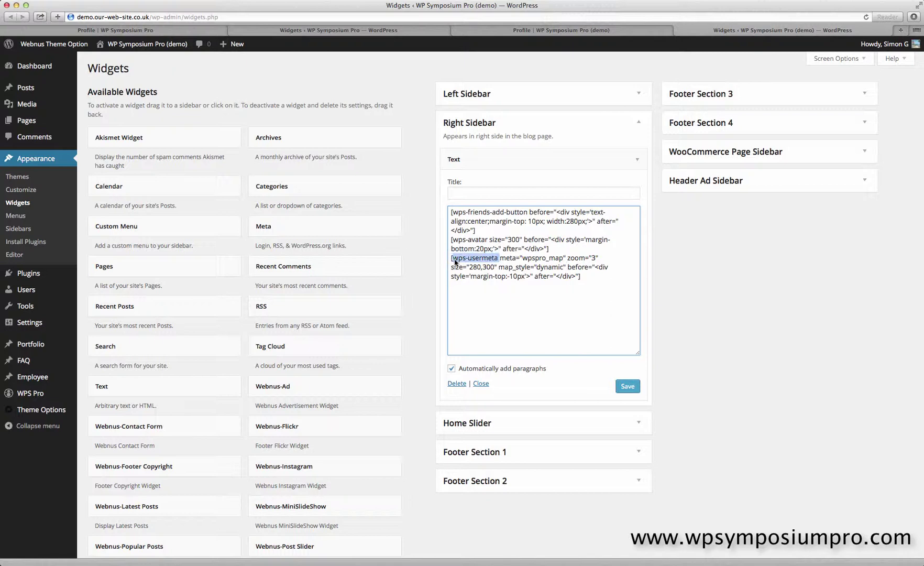
double_click(508, 260)
left_click_drag(528, 260, 559, 261)
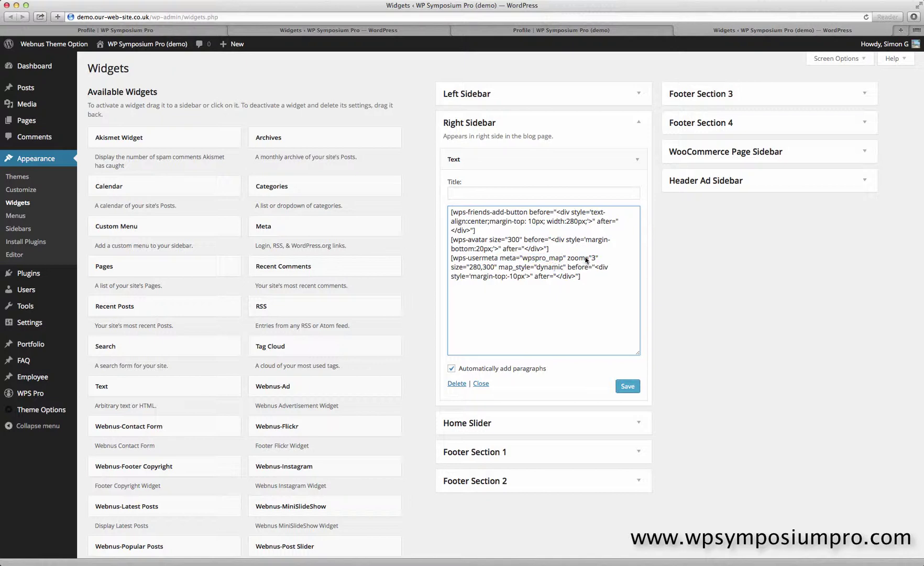
left_click(584, 258)
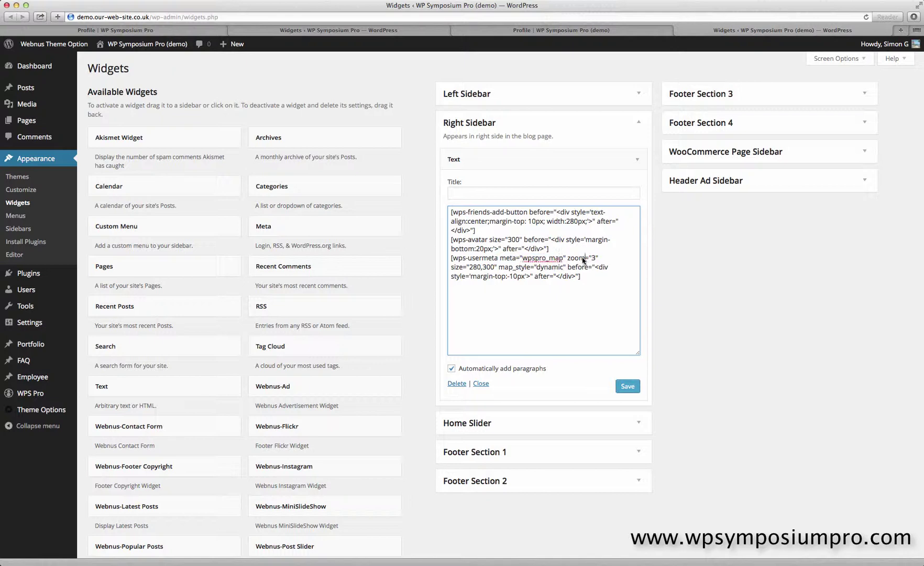
double_click(456, 269)
left_click_drag(469, 270, 493, 271)
double_click(518, 267)
double_click(540, 268)
double_click(580, 267)
double_click(540, 277)
left_click(627, 386)
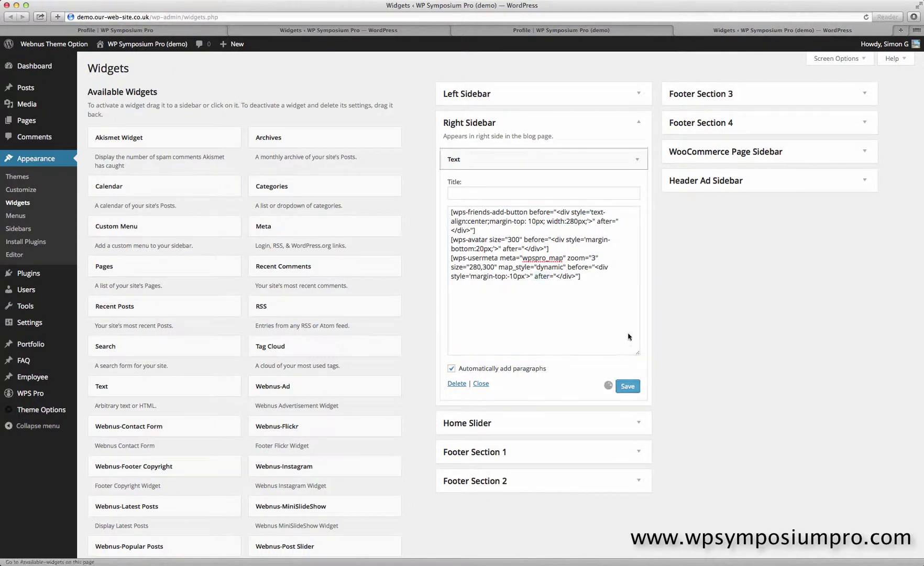
left_click(548, 29)
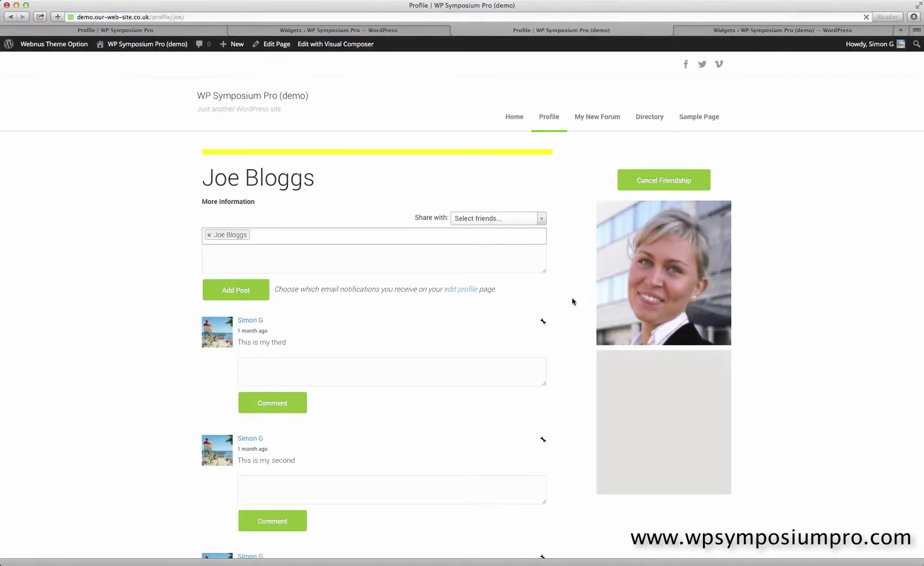
Zoom the sidebar map in on Bogotá, central Colombia, and dismiss the Forum video reminder.
scroll(779, 311, "down", 3)
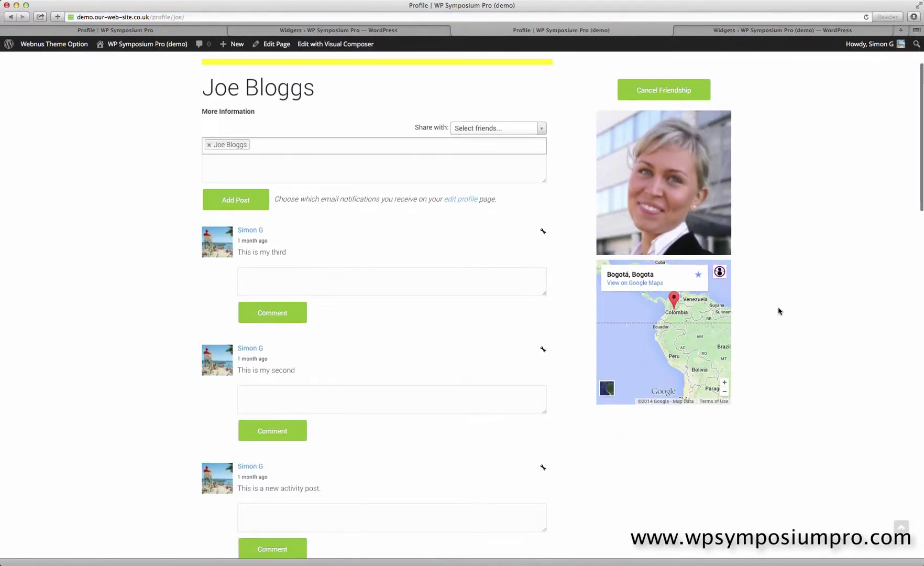
left_click(725, 388)
left_click(725, 379)
left_click(725, 379)
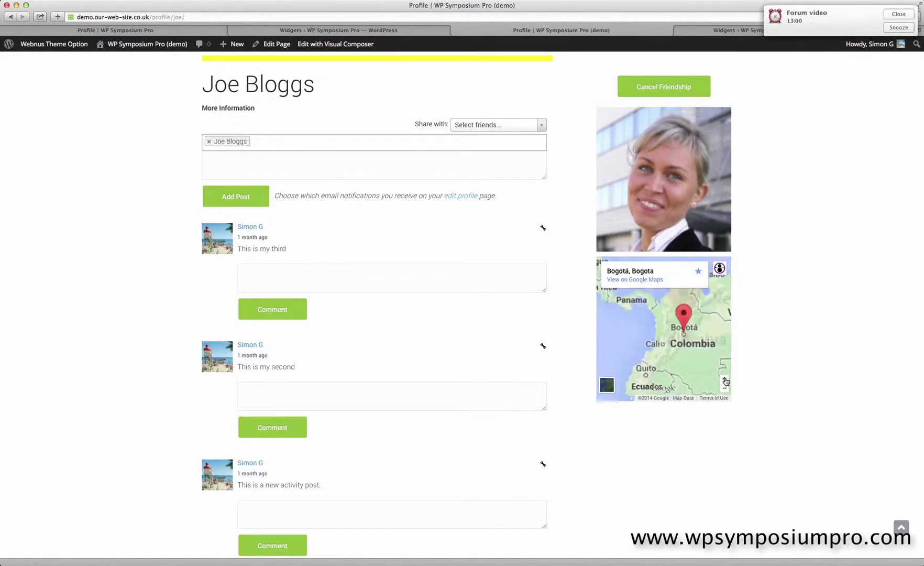
left_click(725, 379)
left_click(725, 379)
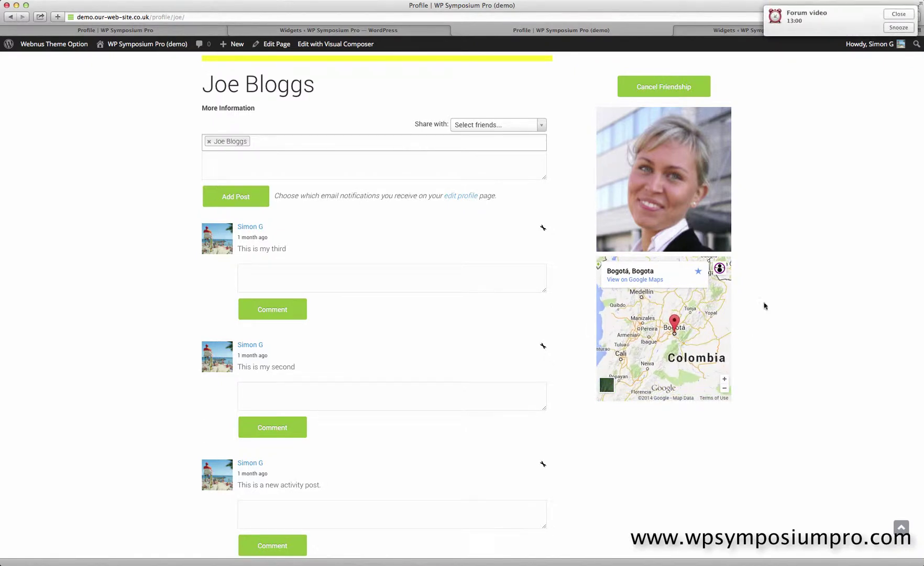
left_click(898, 14)
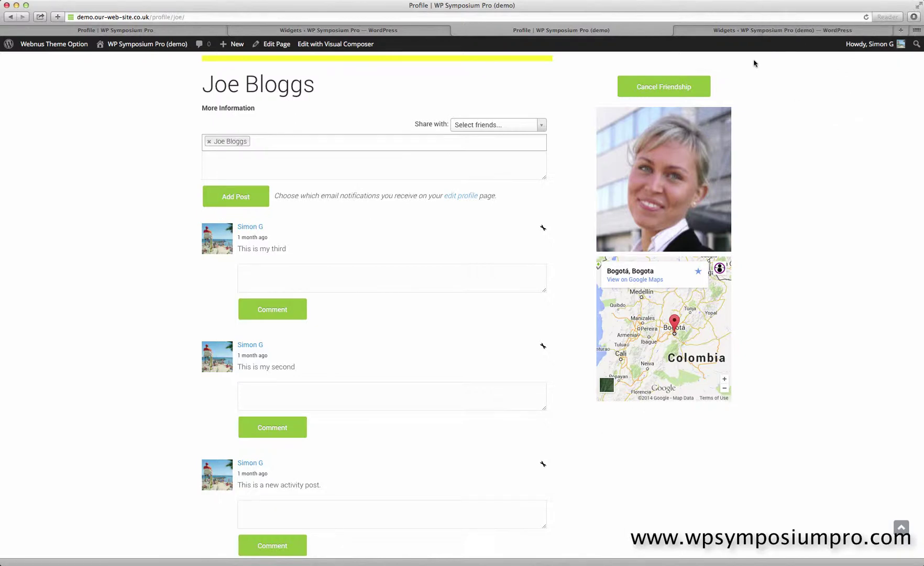
Copy the Community score div line from the live site's sidebar widget.
left_click(724, 29)
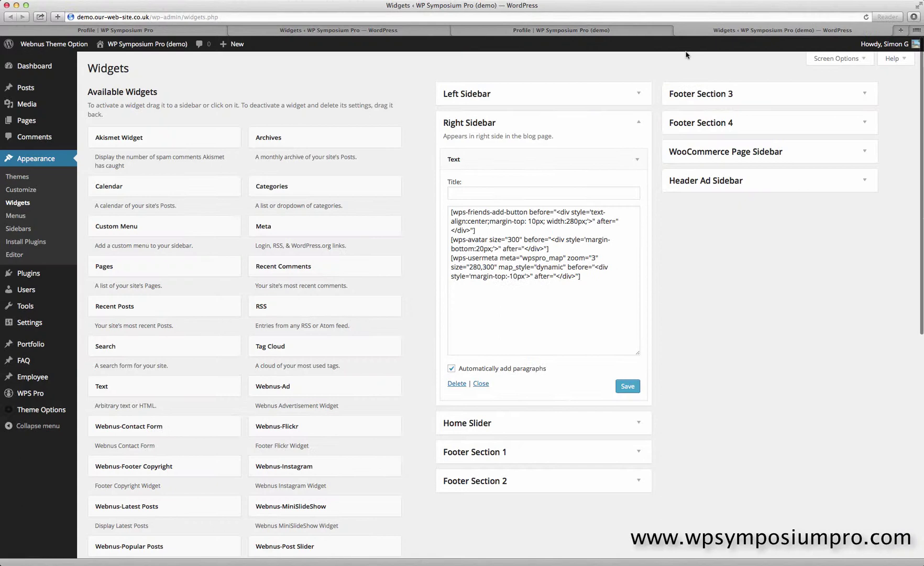
left_click(426, 31)
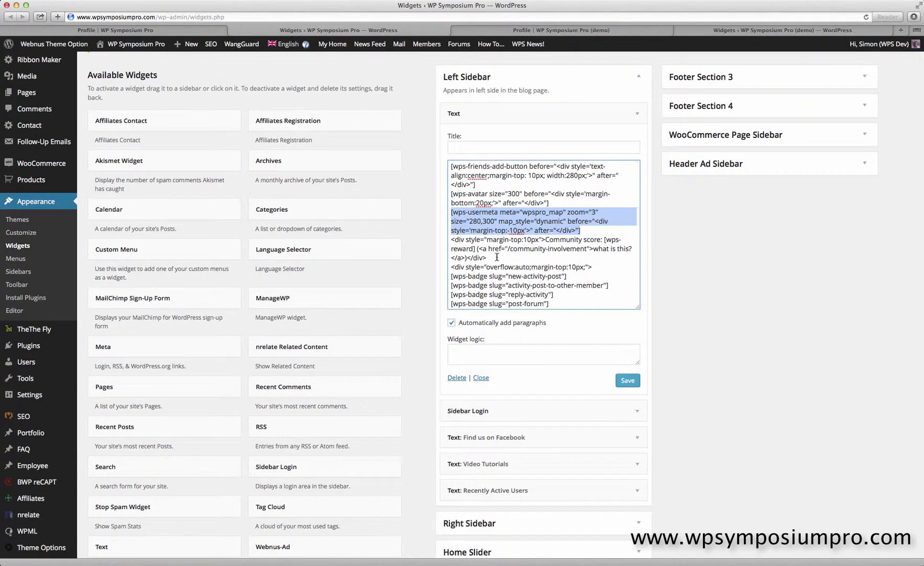
left_click_drag(500, 256, 452, 243)
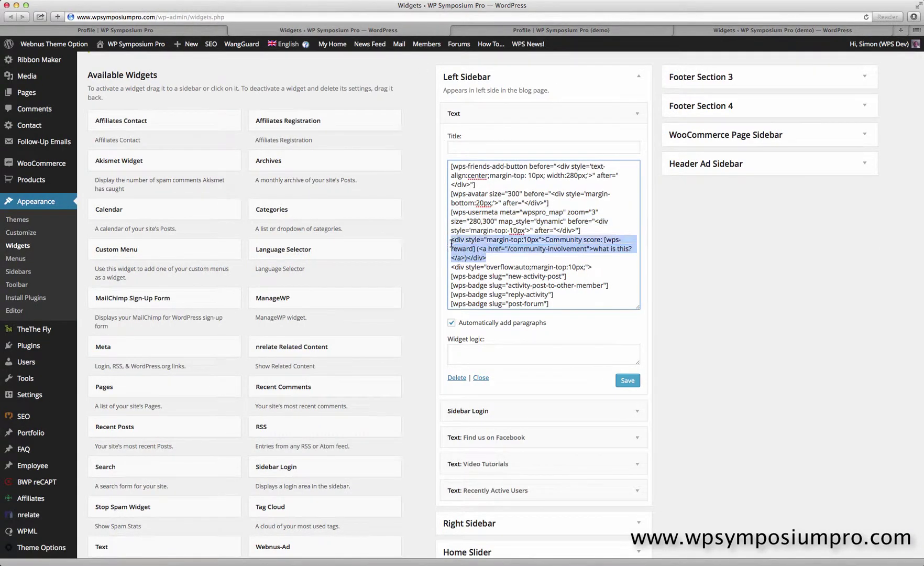
right_click(504, 246)
left_click(504, 283)
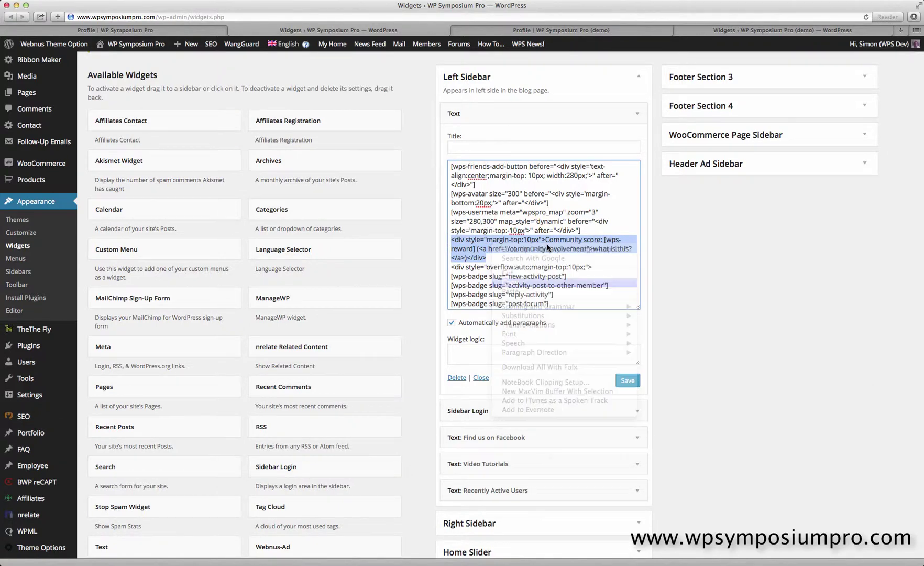
Paste the Community score line on a new line at the end of the demo Right Sidebar Text widget.
left_click(711, 31)
left_click(588, 284)
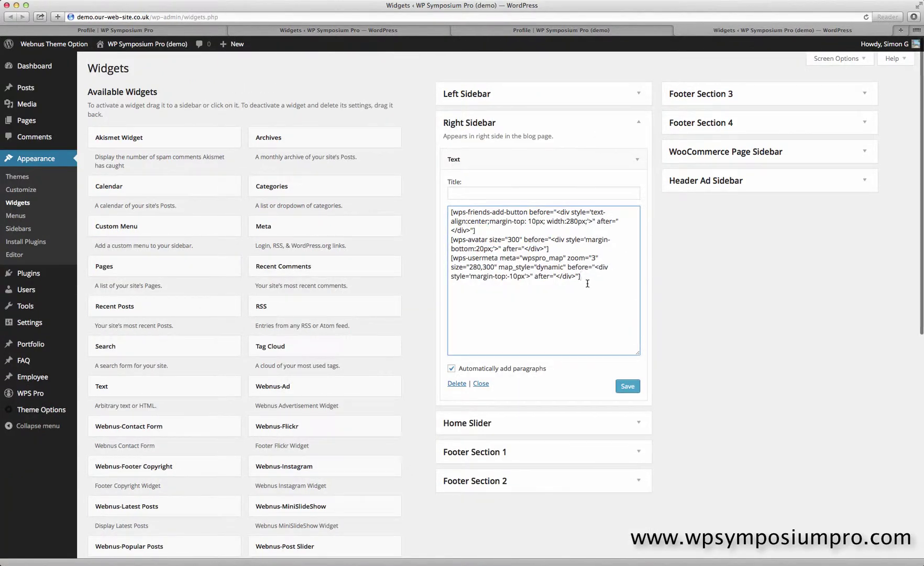
key("Return")
key("super+v")
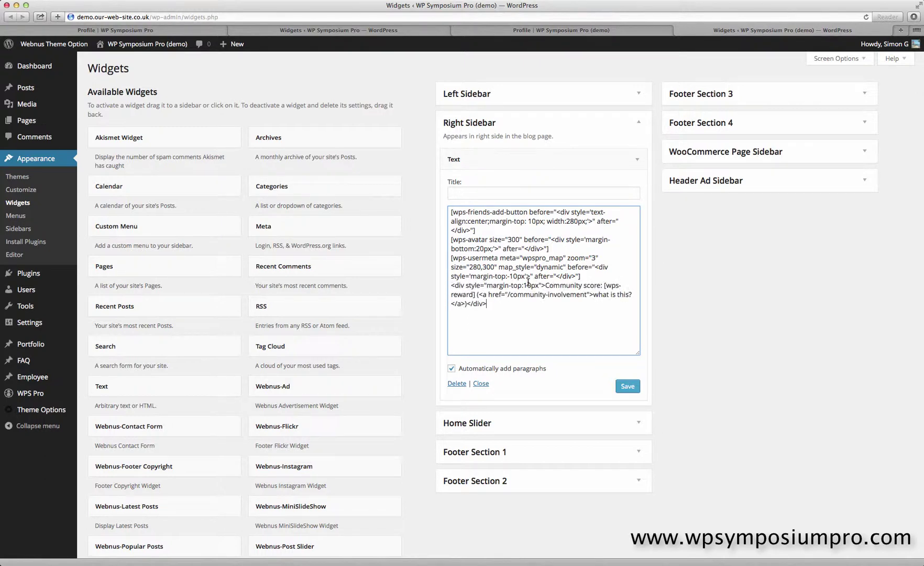
Review the pasted div, Community score label, wps-reward shortcode and 'what is this?' link, then save the widget.
left_click_drag(544, 284, 429, 287)
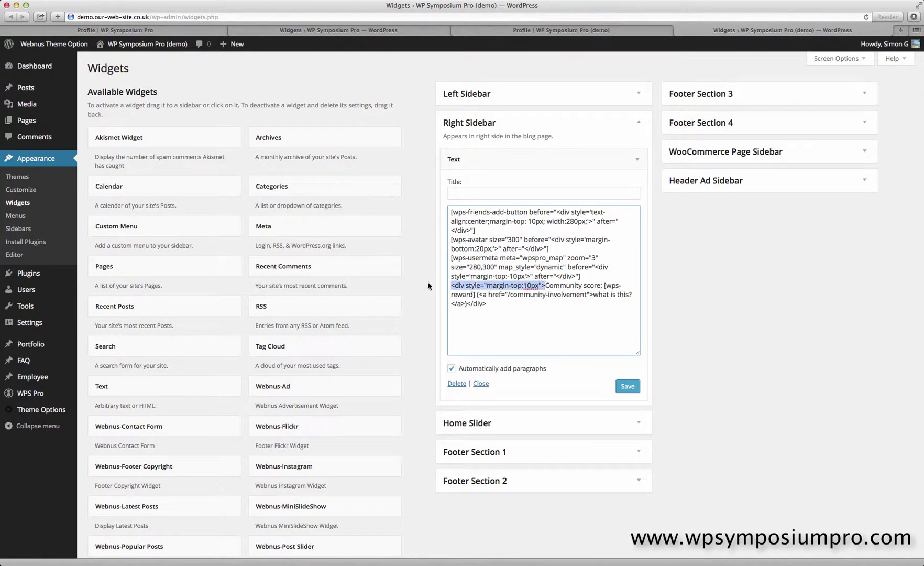
left_click_drag(488, 304, 469, 304)
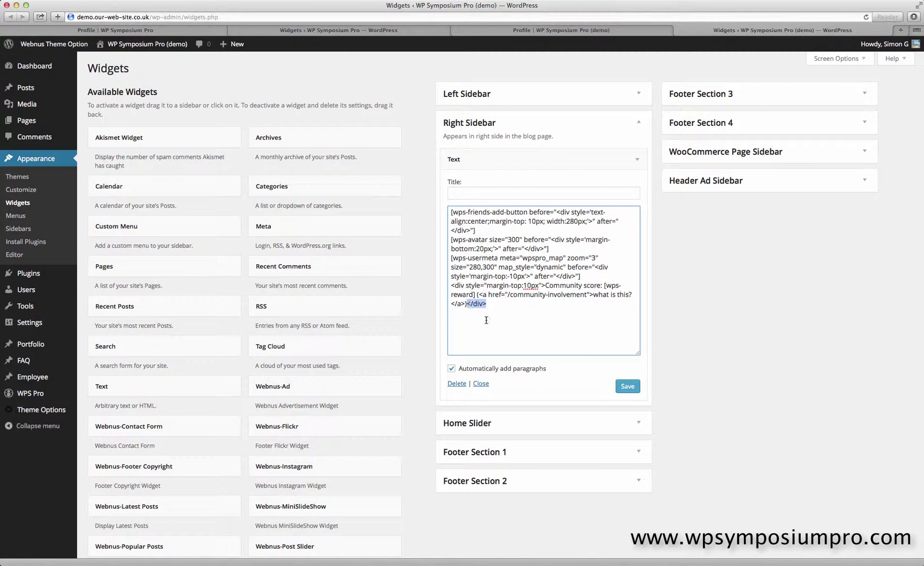
left_click_drag(544, 286, 599, 287)
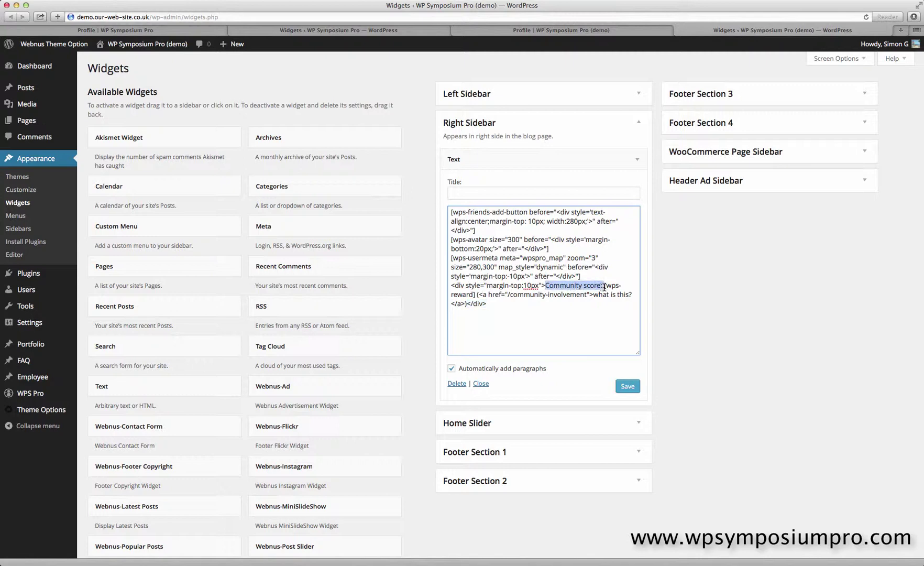
left_click_drag(468, 304, 474, 296)
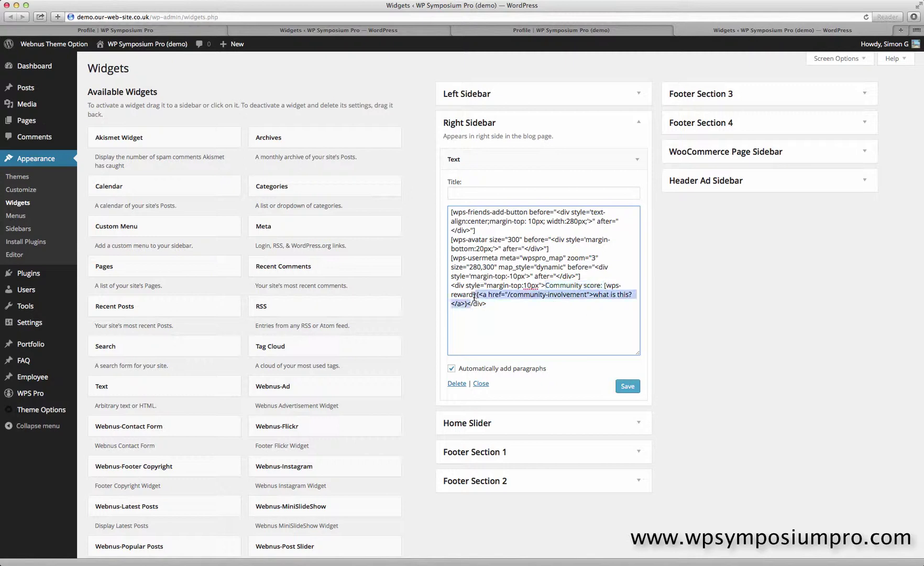
left_click(506, 329)
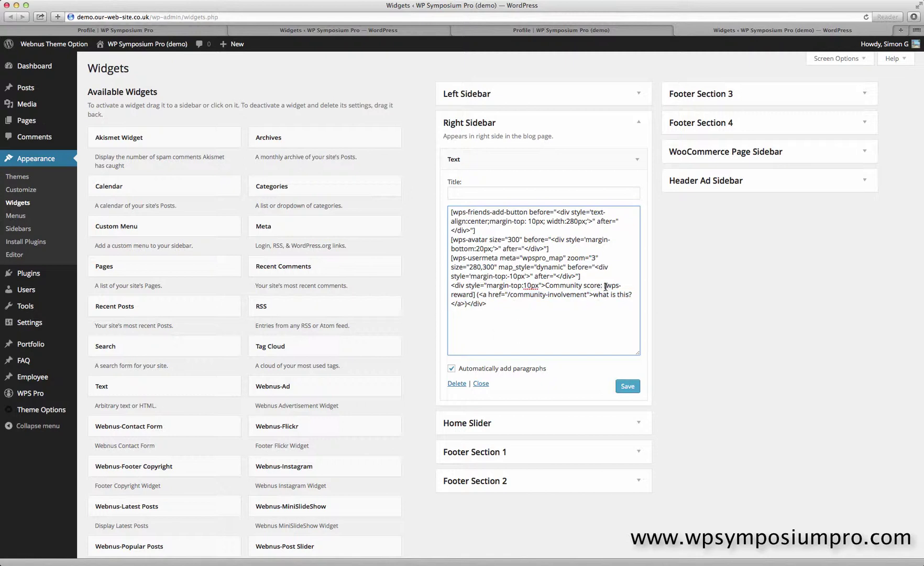
left_click_drag(603, 287, 478, 294)
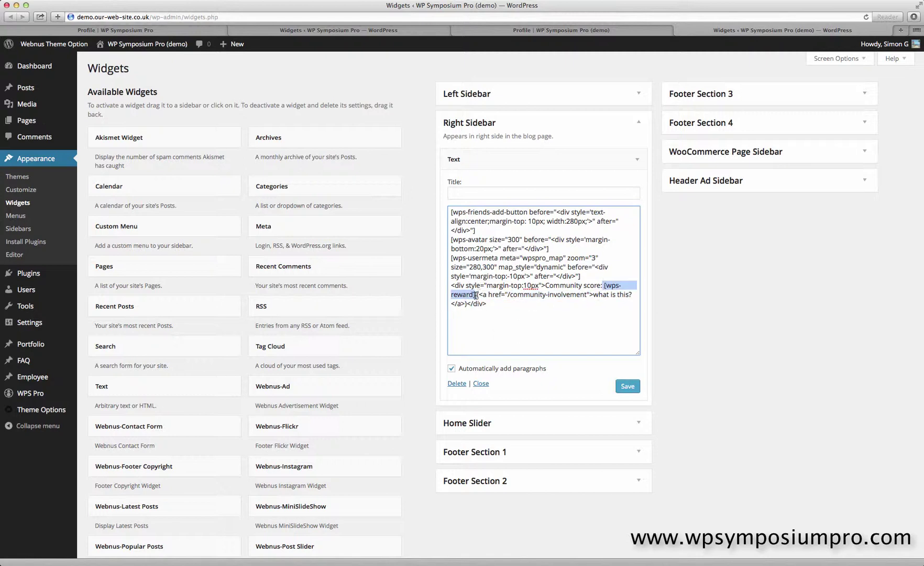
left_click(626, 386)
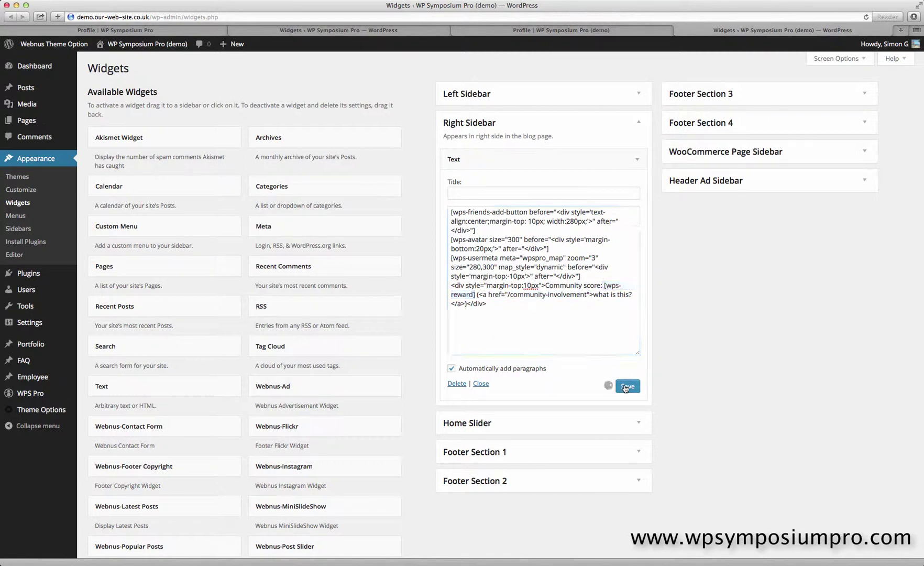
Reload the demo profile page and scroll down to the sidebar's Community score.
left_click(607, 32)
key("super+r")
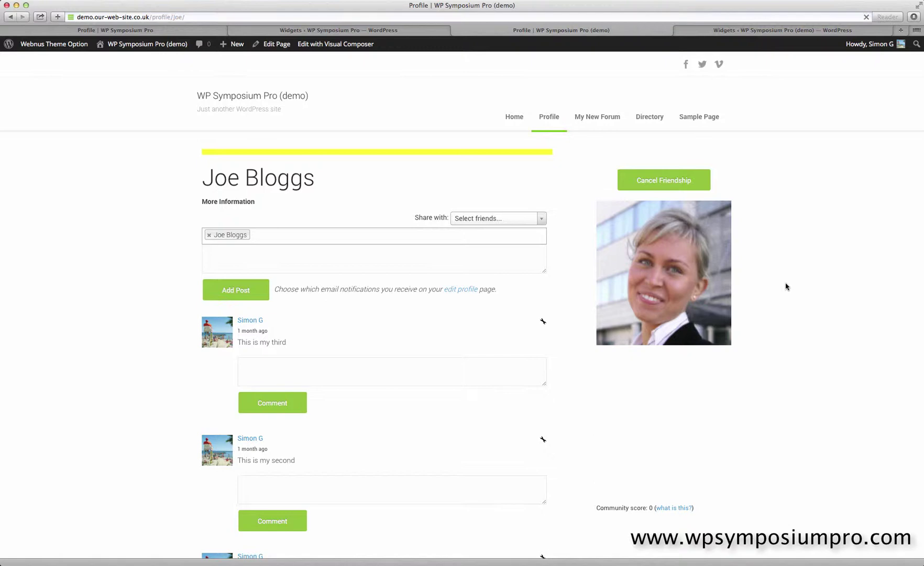
scroll(781, 289, "down", 5)
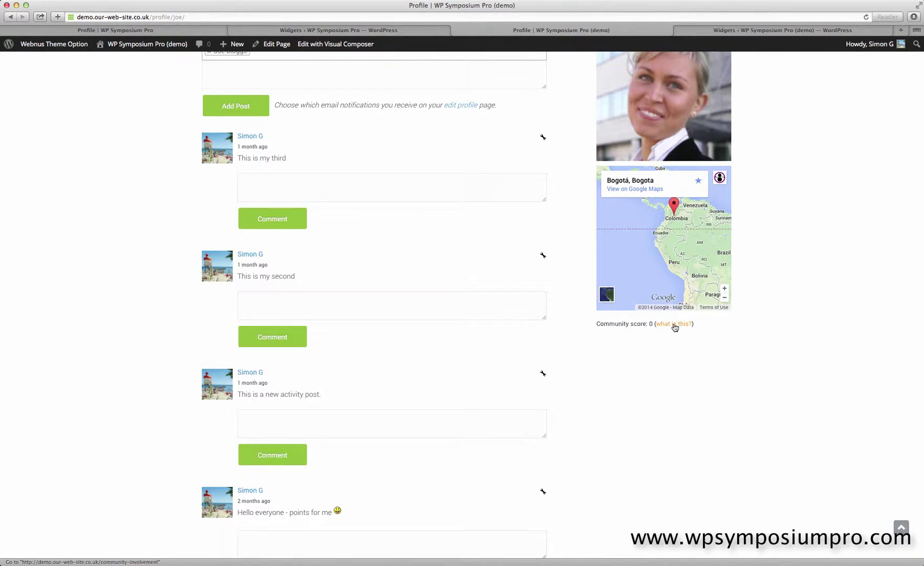
Delete the 'what is this?' link from the Community score line, save, and recheck the profile.
left_click(782, 32)
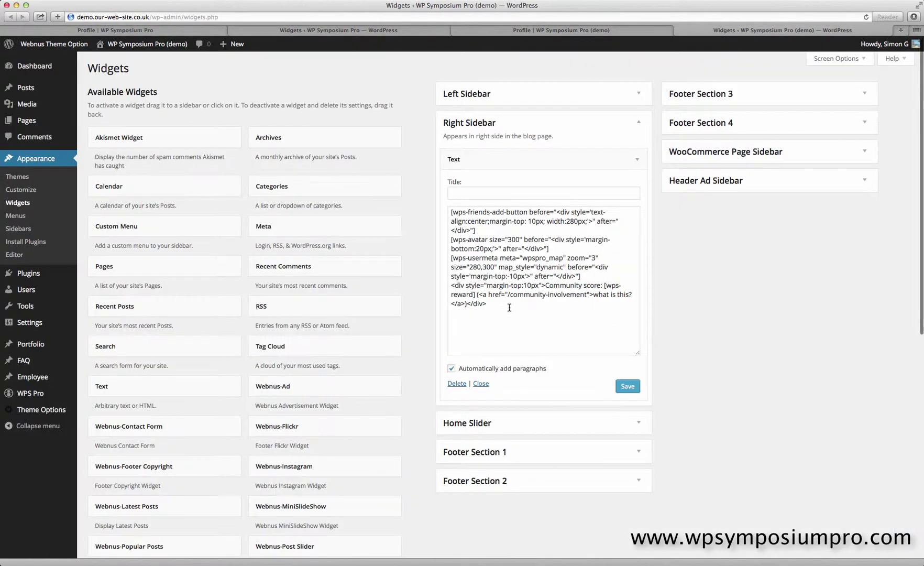
left_click_drag(508, 296, 588, 297)
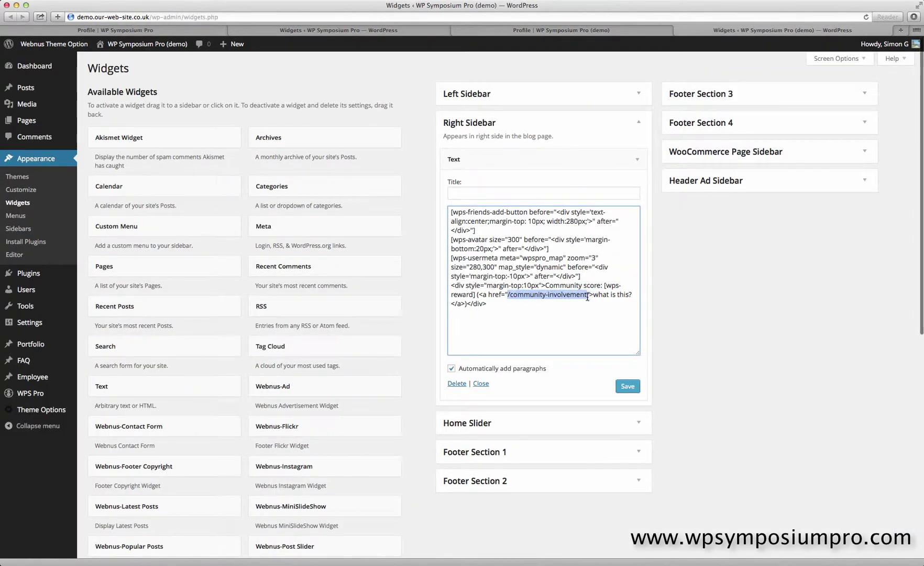
left_click_drag(468, 303, 478, 298)
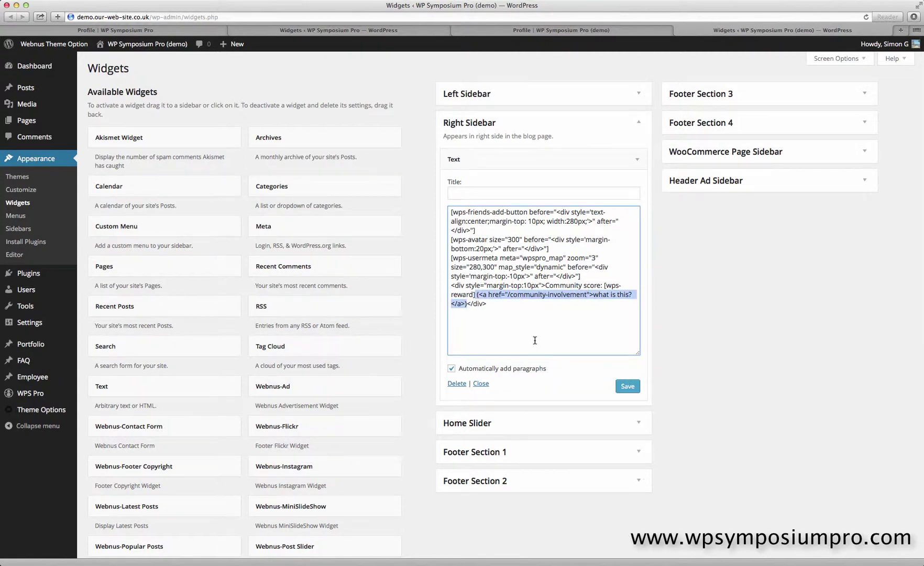
key("BackSpace")
left_click(627, 385)
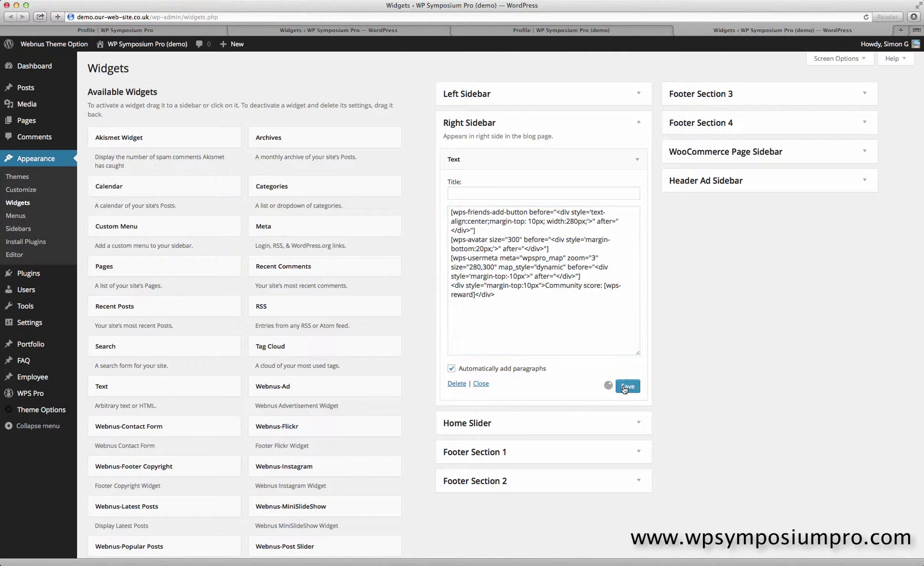
left_click(594, 34)
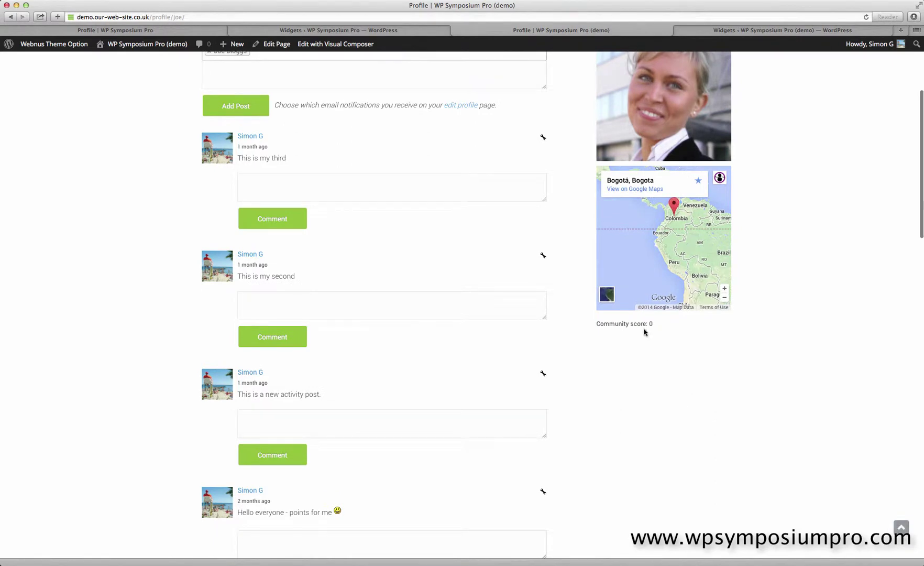
left_click(751, 32)
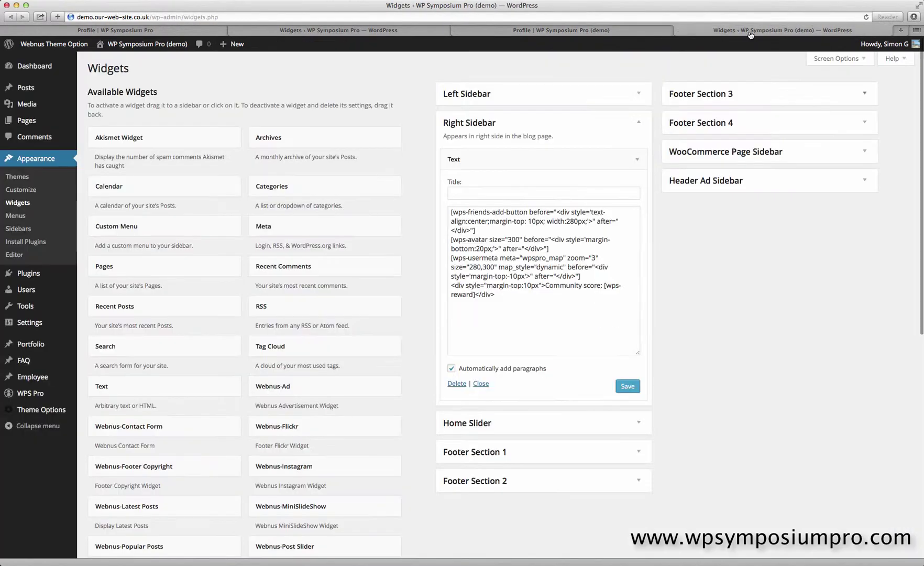
left_click(398, 30)
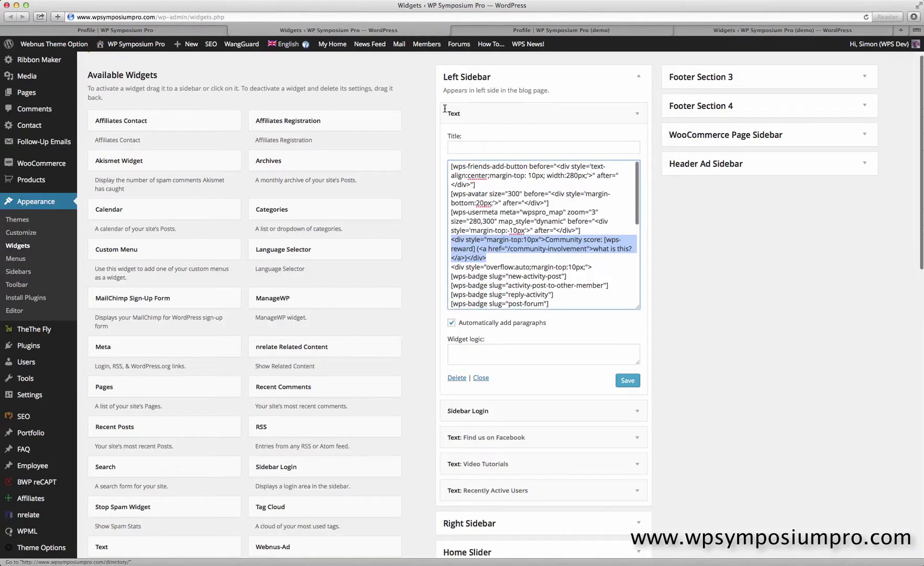
left_click(520, 271)
scroll(503, 246, "down", 5)
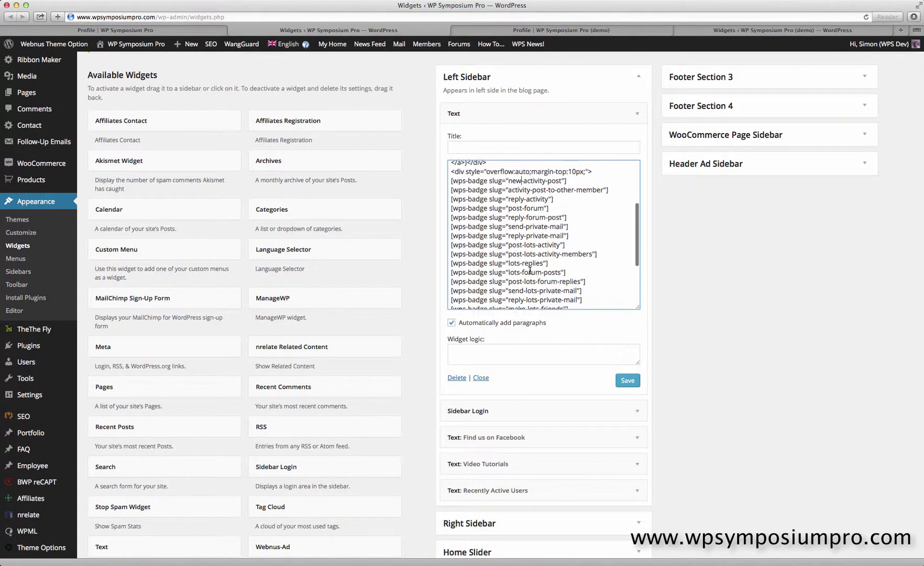
left_click_drag(454, 174, 493, 173)
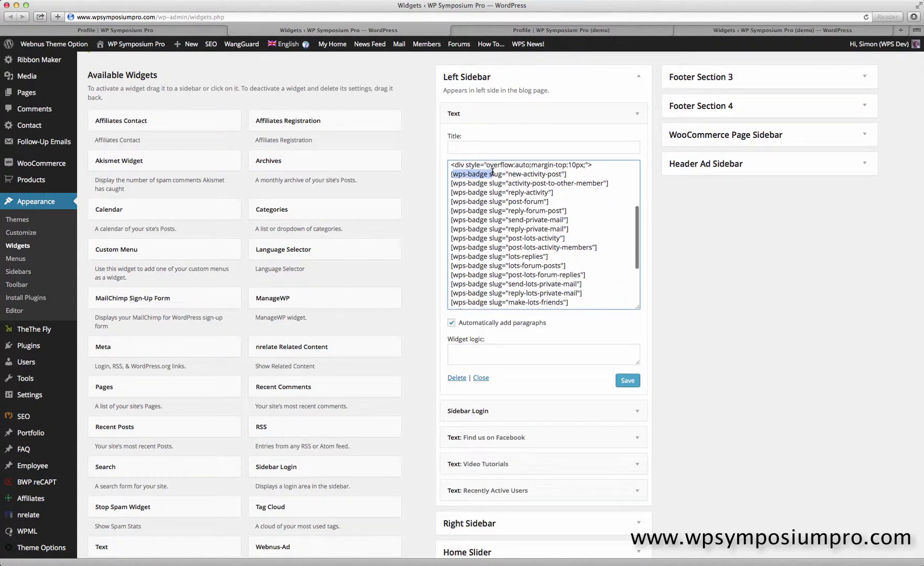
scroll(514, 204, "down", 3)
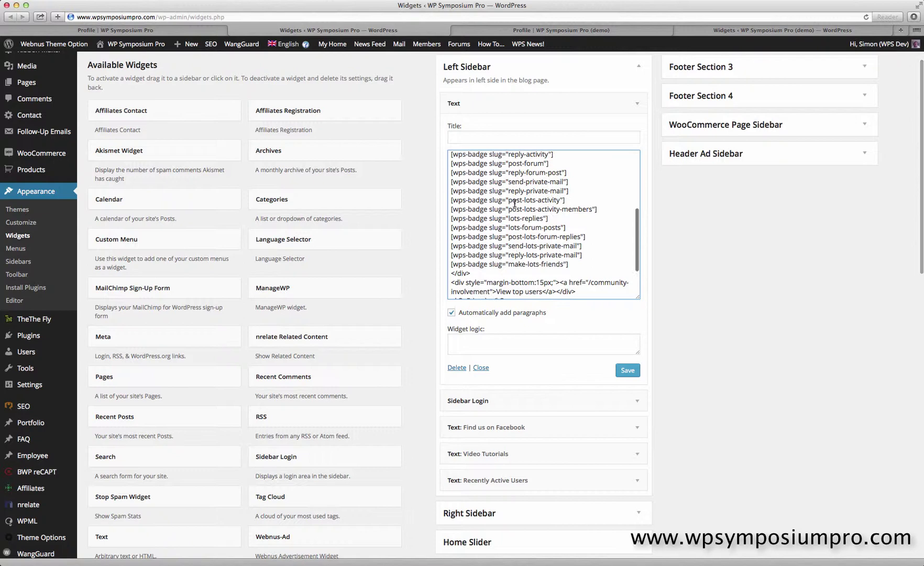
scroll(481, 271, "up", 3)
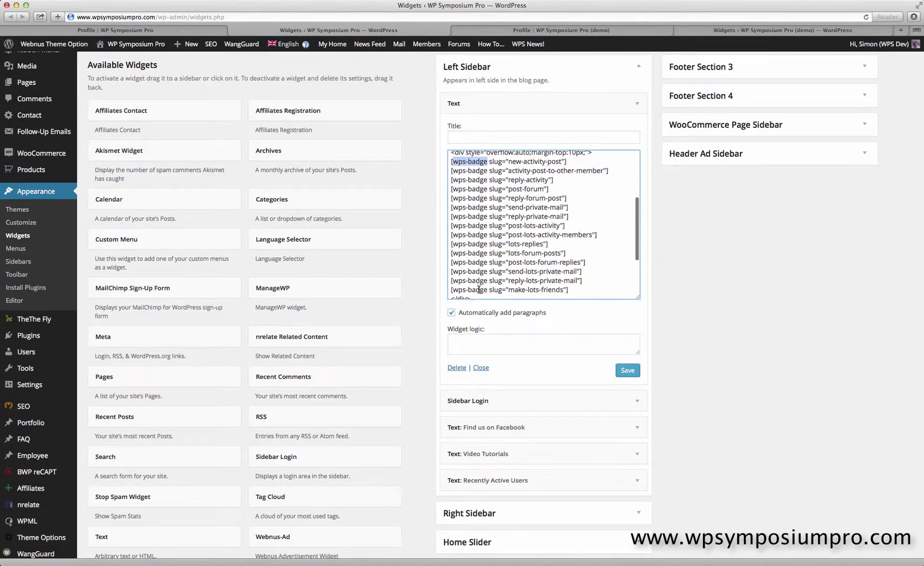
left_click_drag(479, 289, 445, 152)
key("super+c")
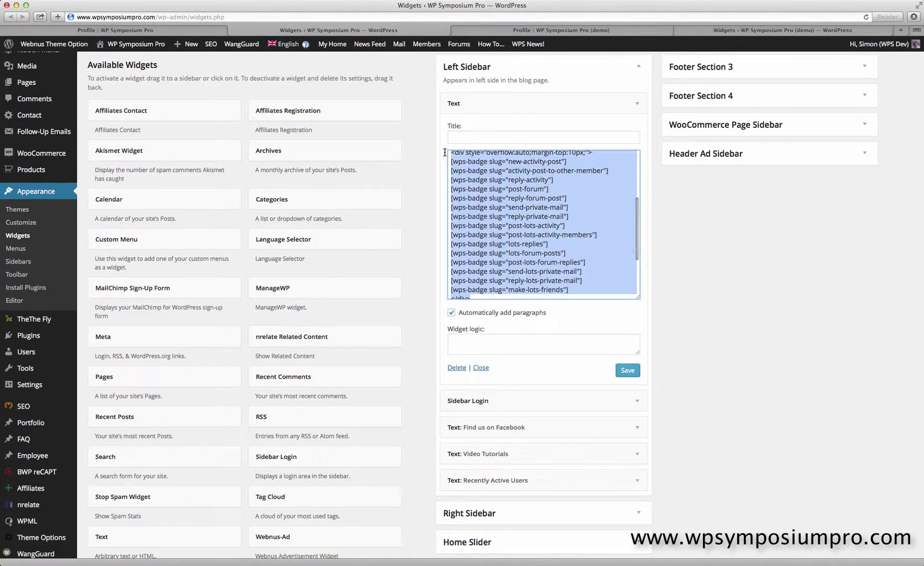
scroll(504, 212, "up", 1)
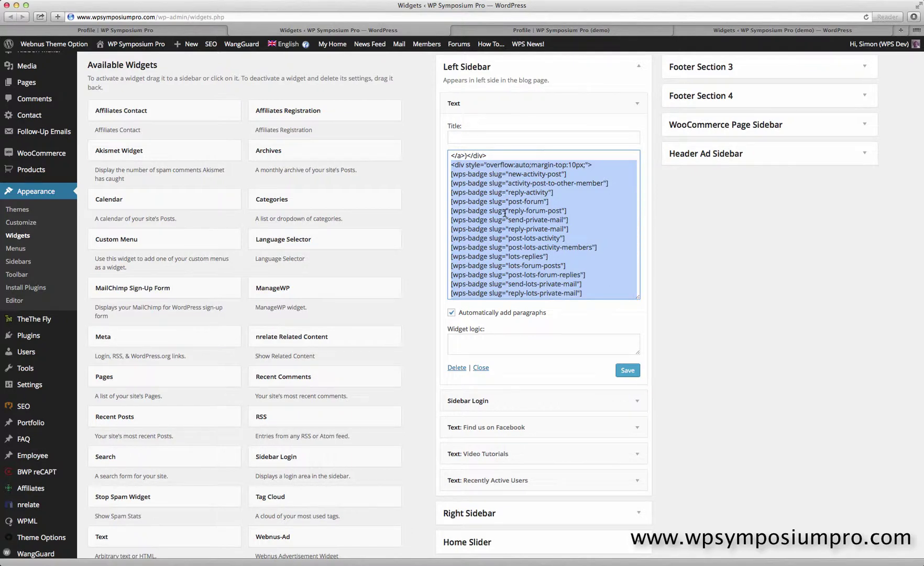
left_click(720, 30)
left_click(549, 316)
Paste the badge shortcodes below Community score, keep only the new-activity-post badge line, and save.
key("Return")
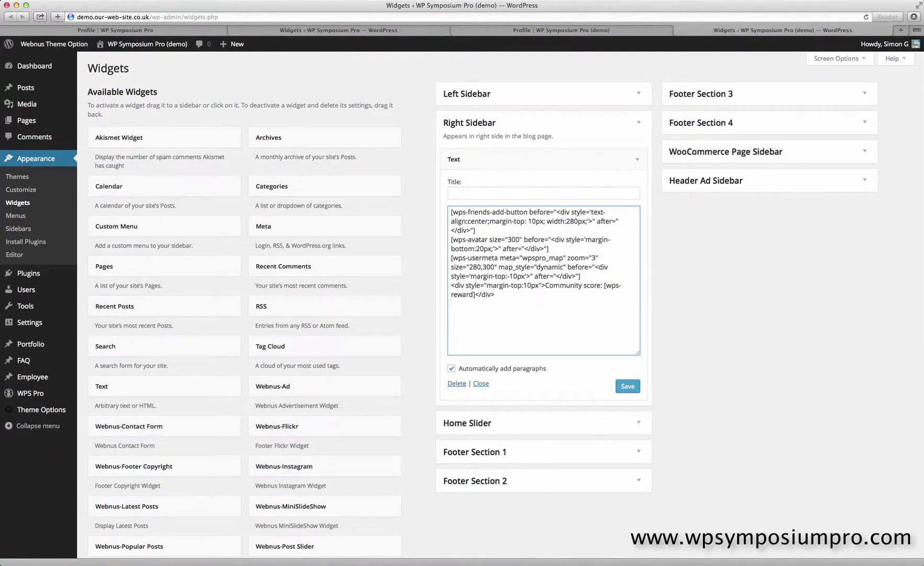
key("super+v")
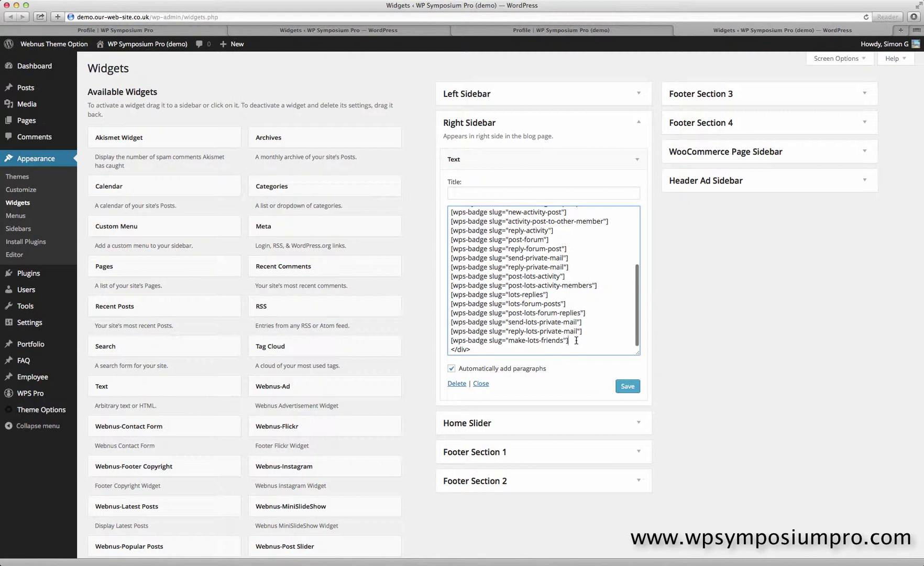
scroll(518, 289, "up", 3)
left_click_drag(453, 265, 576, 354)
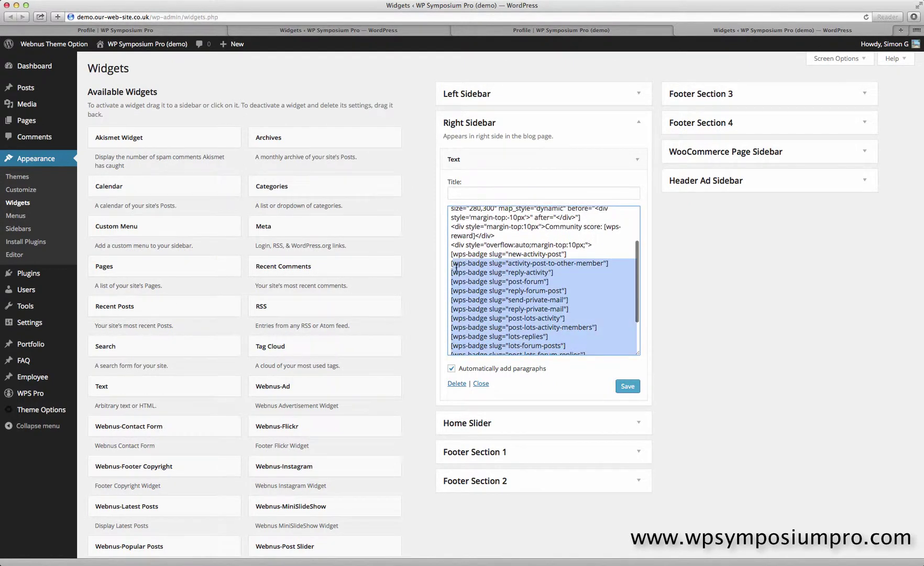
key("BackSpace")
key("BackSpace")
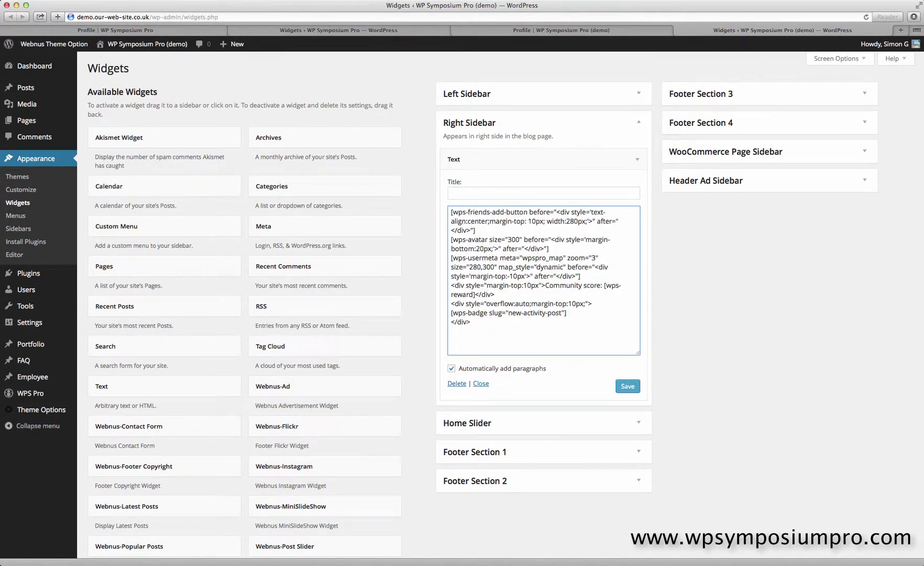
left_click_drag(452, 304, 599, 303)
left_click_drag(477, 323, 444, 321)
left_click_drag(564, 313, 426, 313)
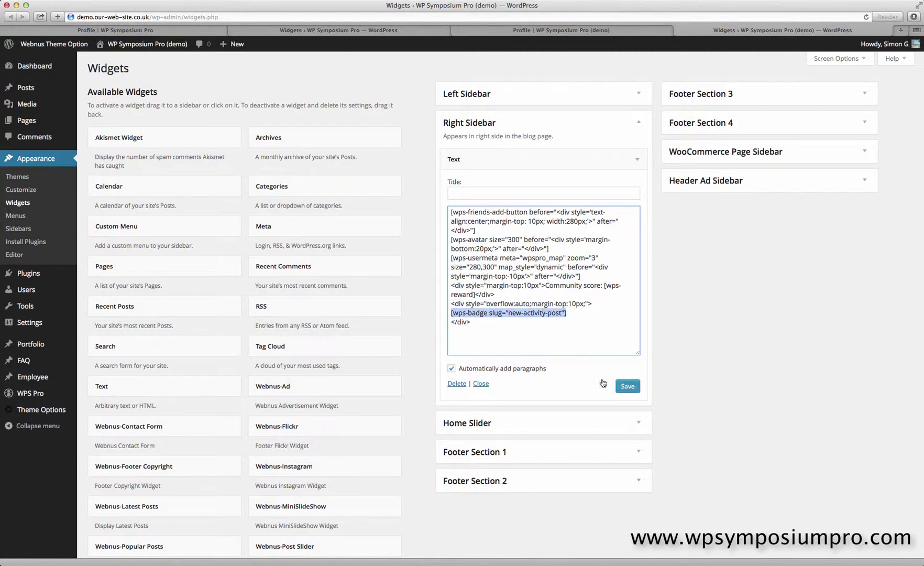
left_click(628, 386)
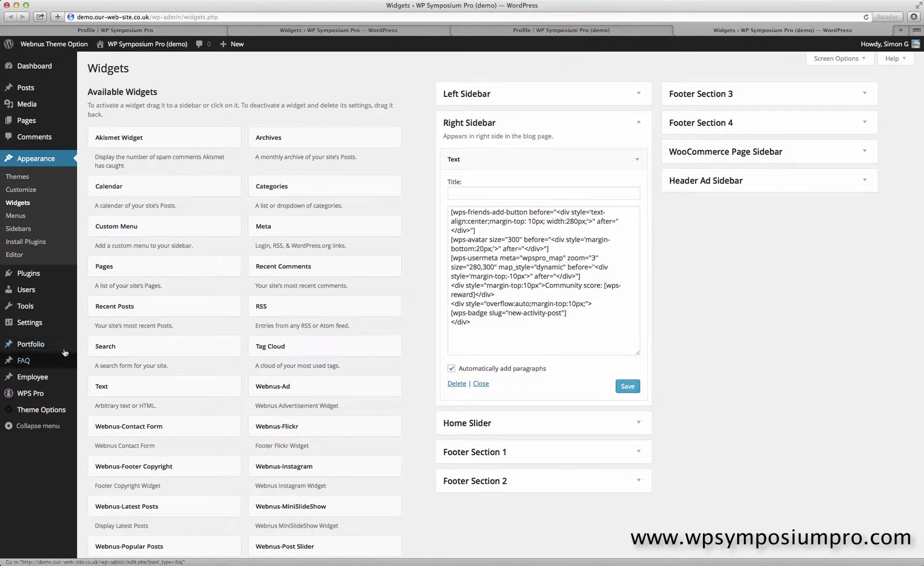
Copy the adding-a-new-activity-post slug from the WPS Pro Rewards list, then return to Widgets.
mouse_move(46, 393)
left_click(96, 421)
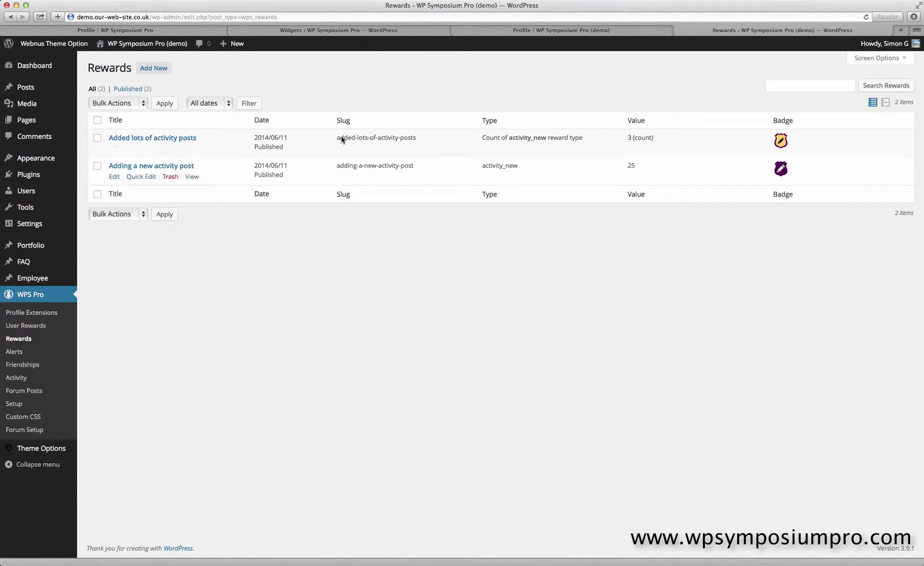
left_click_drag(420, 168, 337, 166)
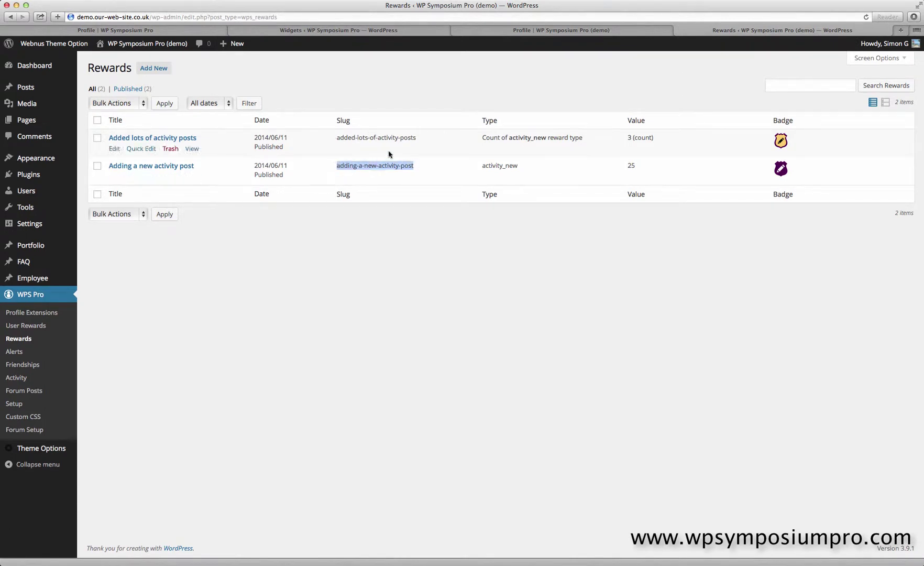
left_click_drag(423, 138, 332, 139)
left_click(440, 163)
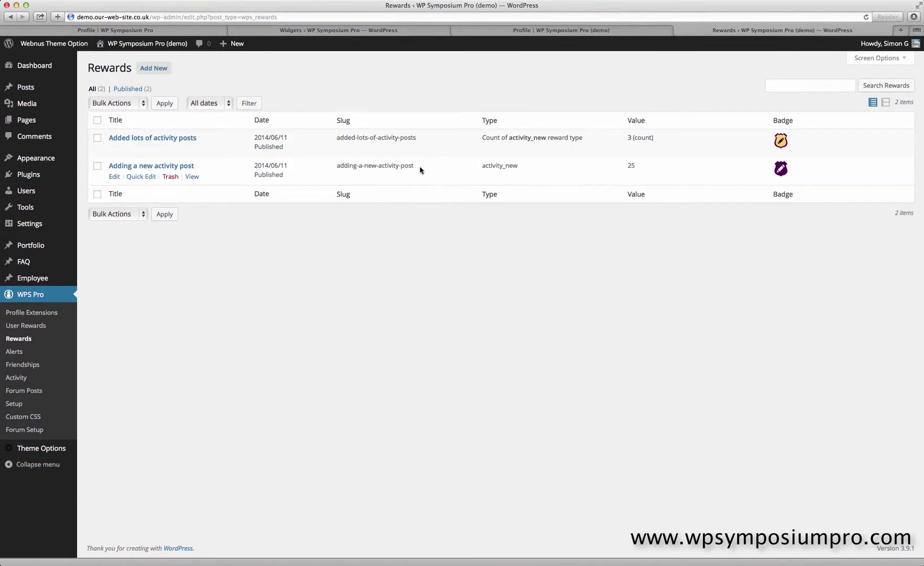
left_click_drag(420, 168, 334, 165)
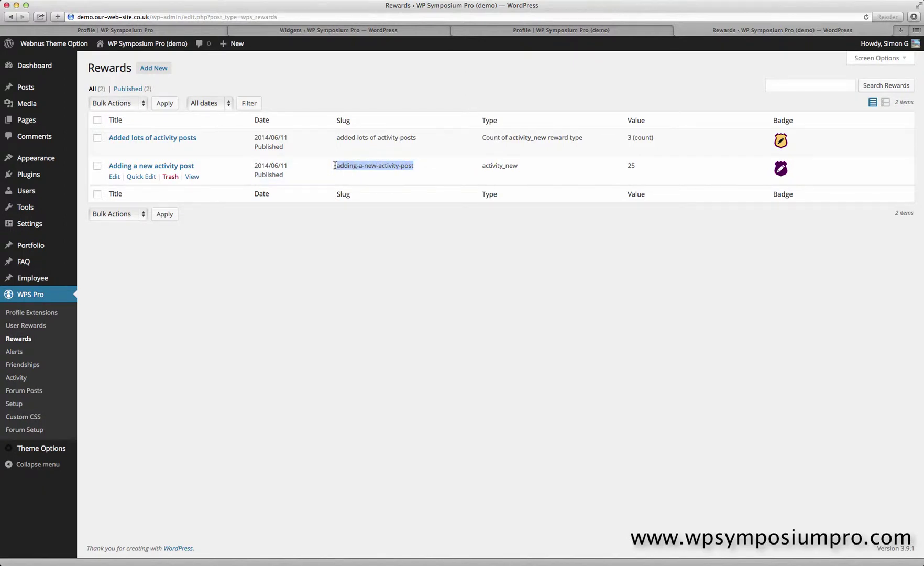
right_click(375, 165)
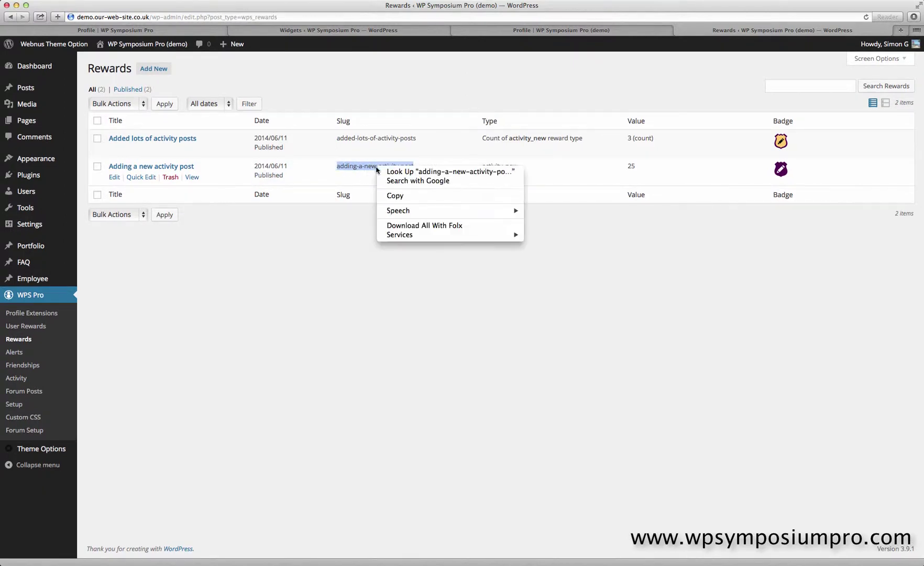
left_click(398, 196)
mouse_move(52, 158)
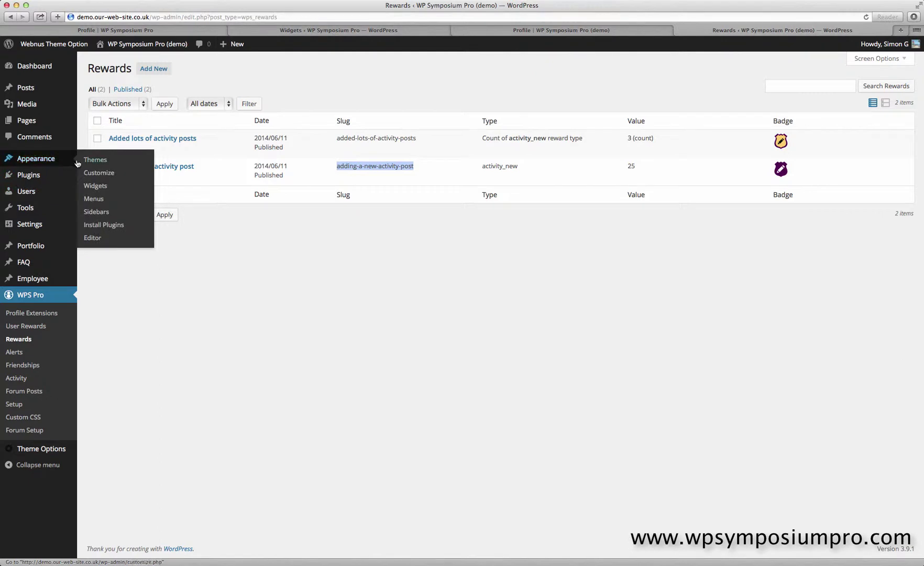
left_click(95, 185)
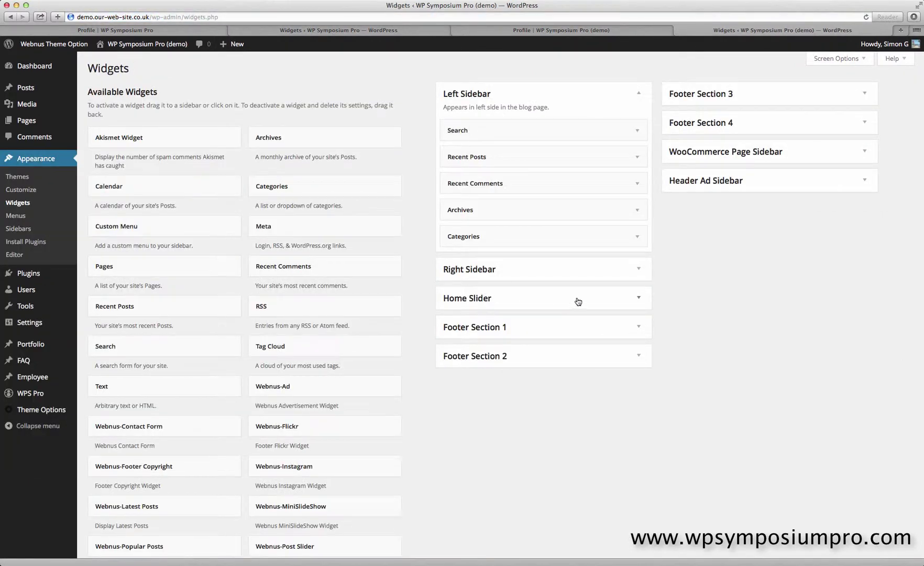
In the Right Sidebar Text widget, replace the badge slug with adding-a-new-activity-post.
left_click(633, 272)
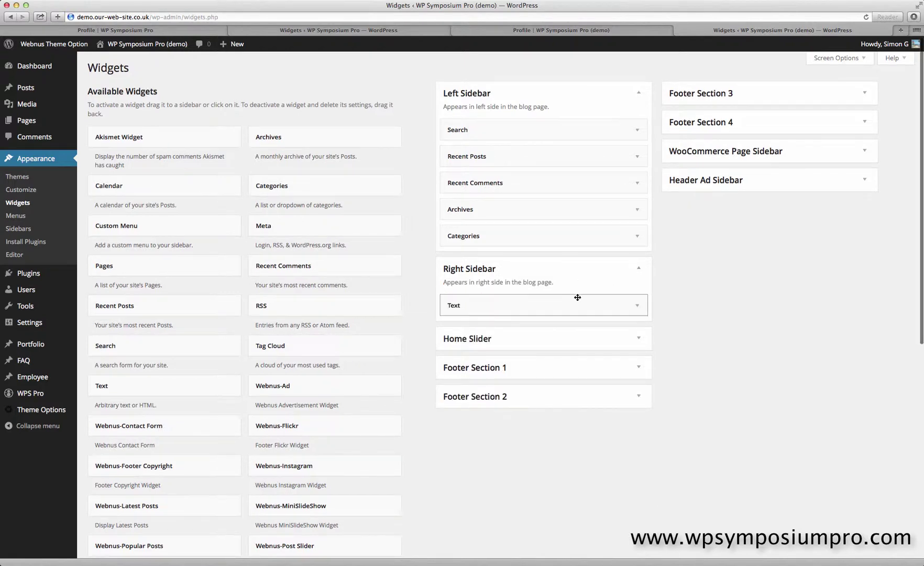
left_click(612, 307)
scroll(679, 318, "down", 3)
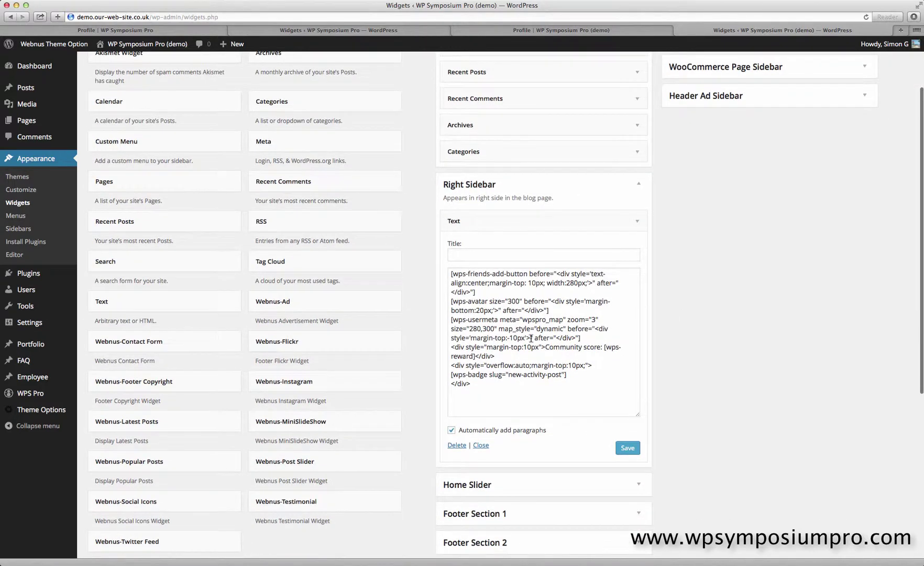
left_click_drag(512, 374, 562, 376)
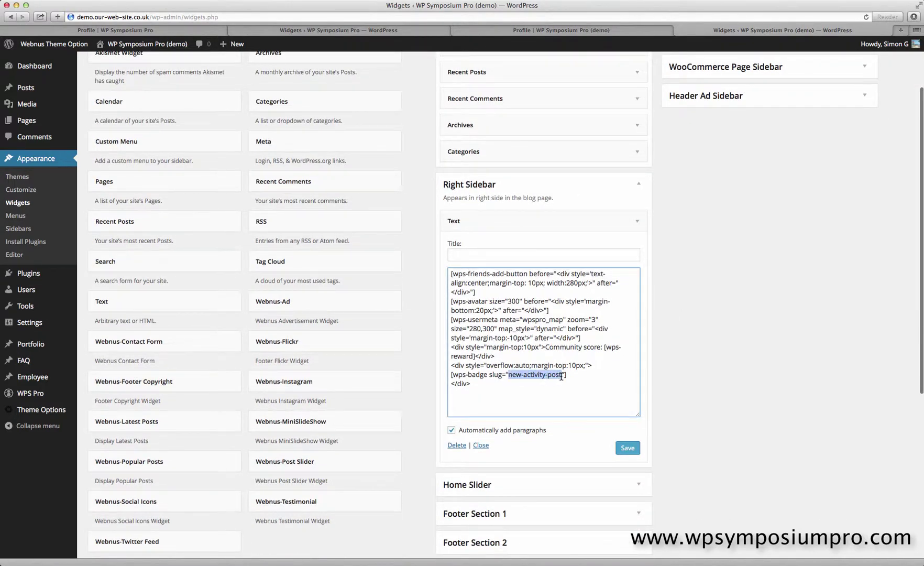
right_click(556, 376)
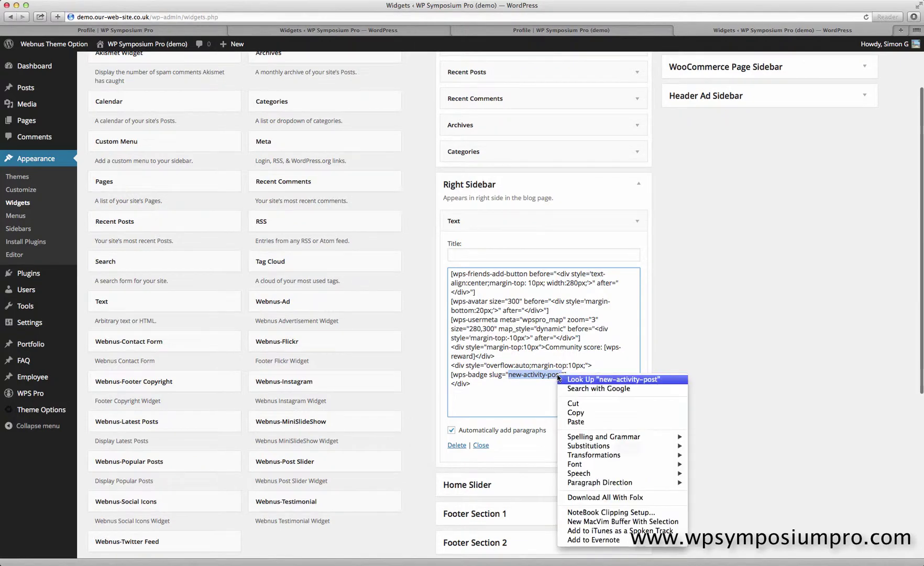
left_click(576, 419)
Duplicate the wps-badge line on a new line below it.
key("super+shift+Left")
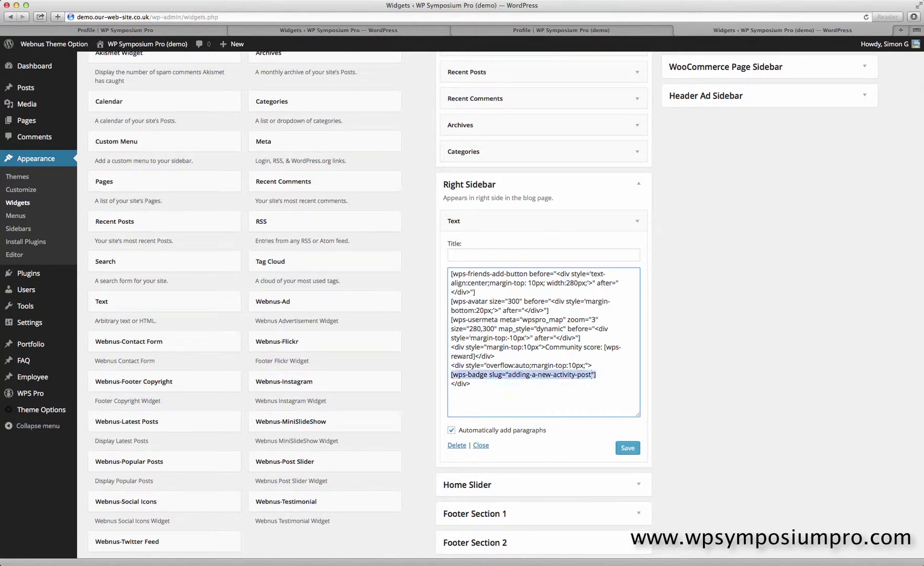
key("super+c")
key("Right")
key("Return")
key("super+v")
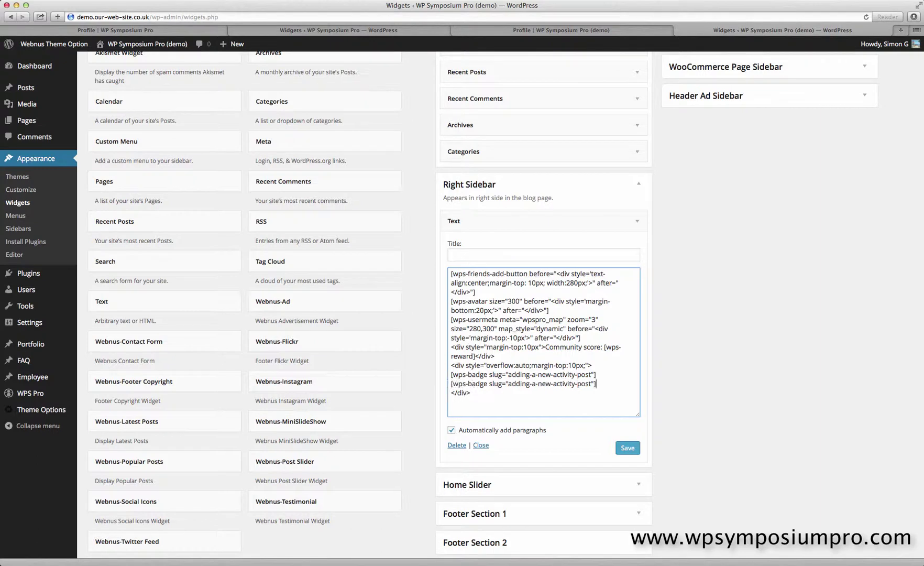
Save the Right Sidebar widget, then copy the added-lots-of-activity-posts slug from Rewards.
left_click(628, 448)
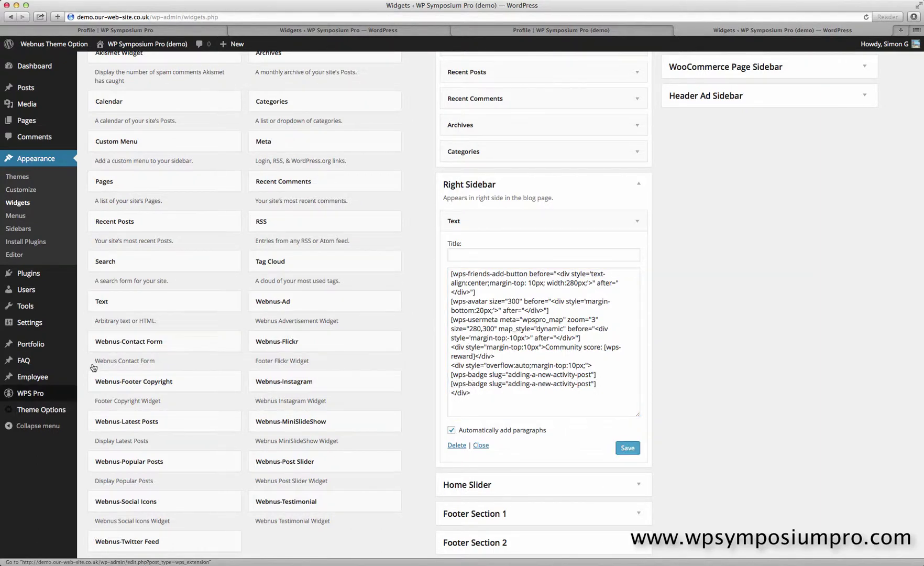
mouse_move(73, 402)
left_click(96, 420)
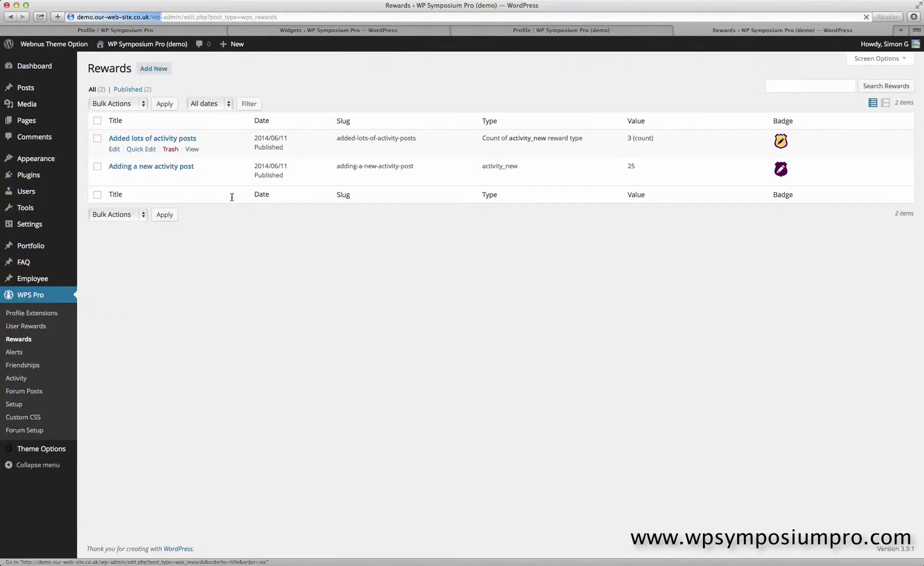
left_click_drag(418, 138, 338, 134)
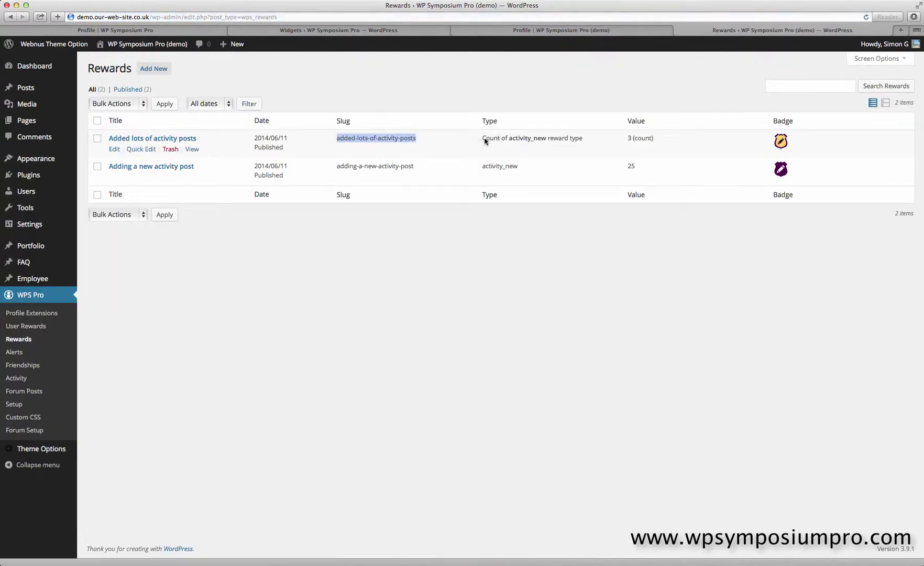
left_click(425, 139)
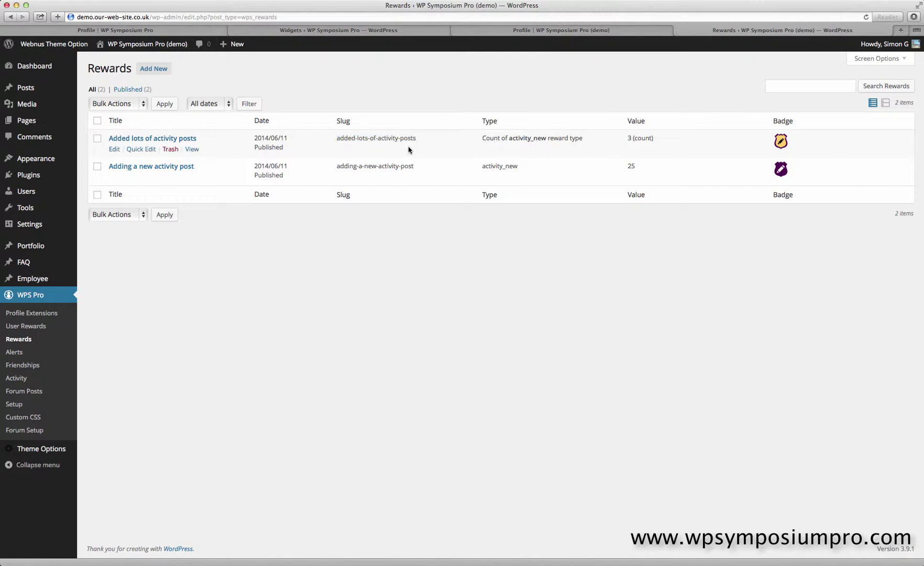
left_click_drag(422, 143, 338, 138)
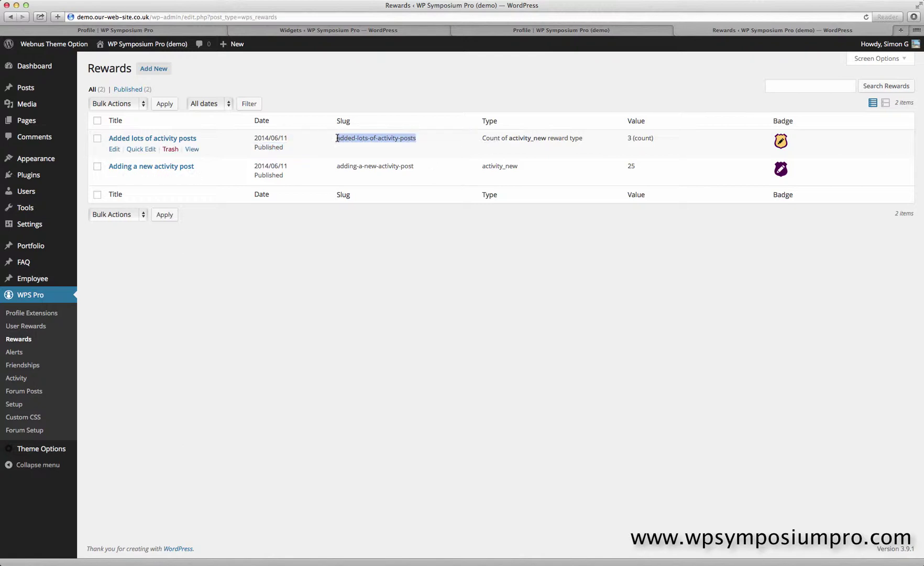
right_click(339, 138)
left_click(367, 167)
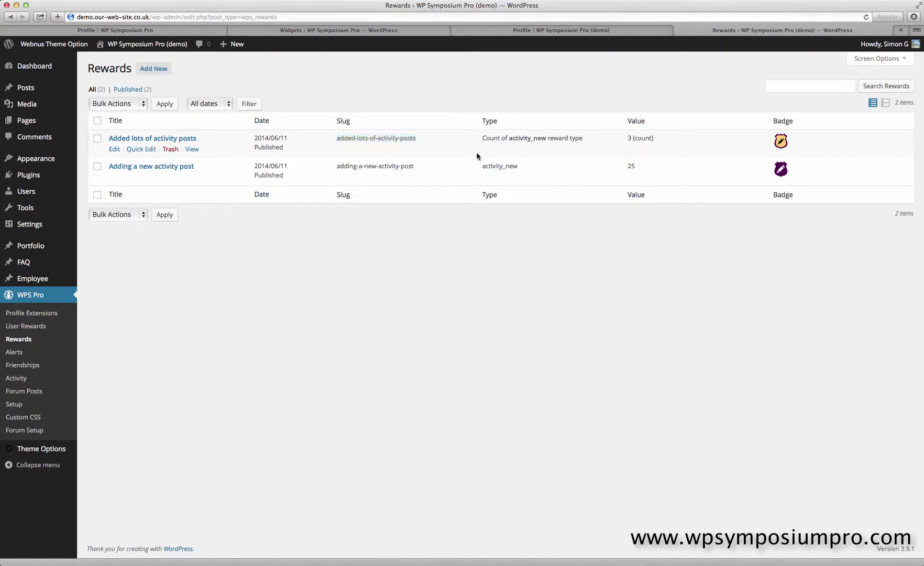
Point out the activity_new type on both rewards in the list.
left_click_drag(484, 140, 576, 141)
left_click(560, 152)
double_click(527, 139)
double_click(503, 166)
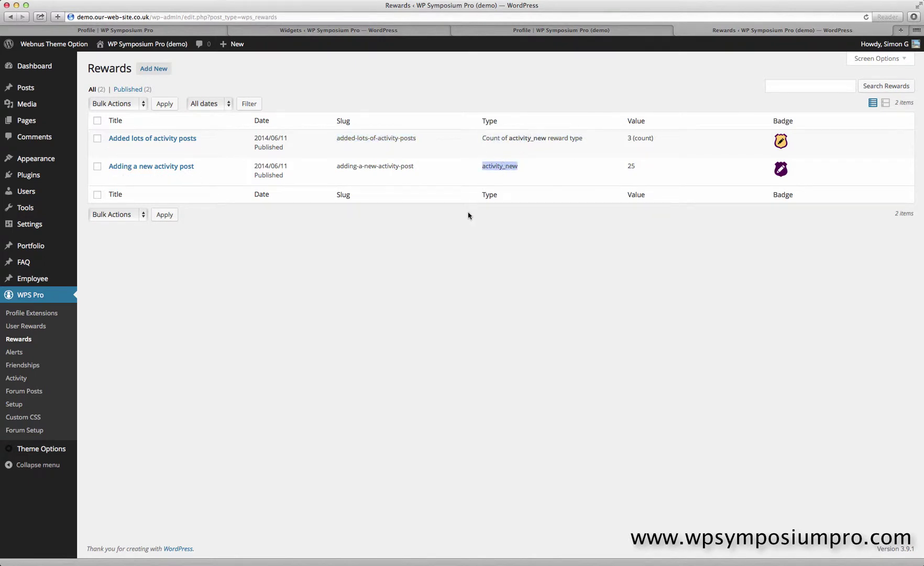
Replace the last badge line's slug with added-lots-of-activity-posts, save the widget, and view the profile.
mouse_move(66, 163)
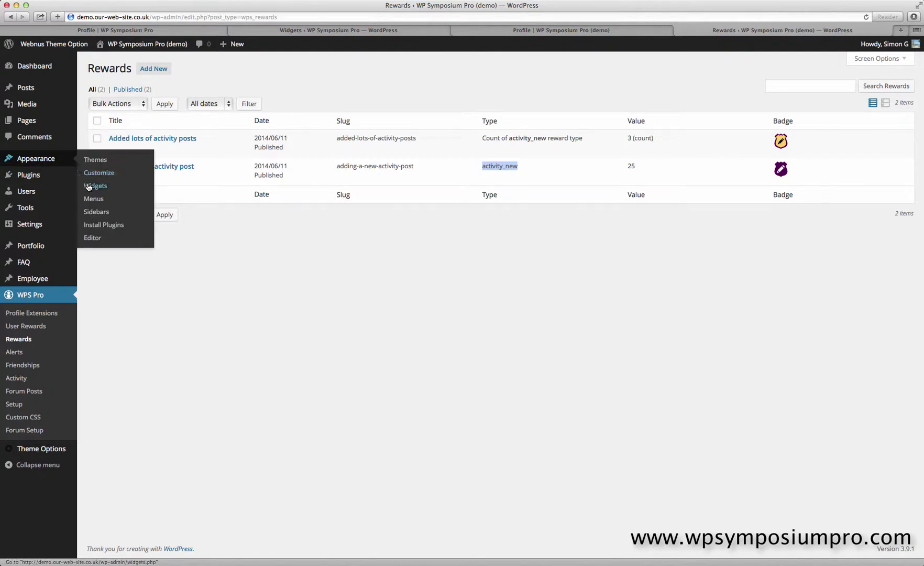
left_click(108, 191)
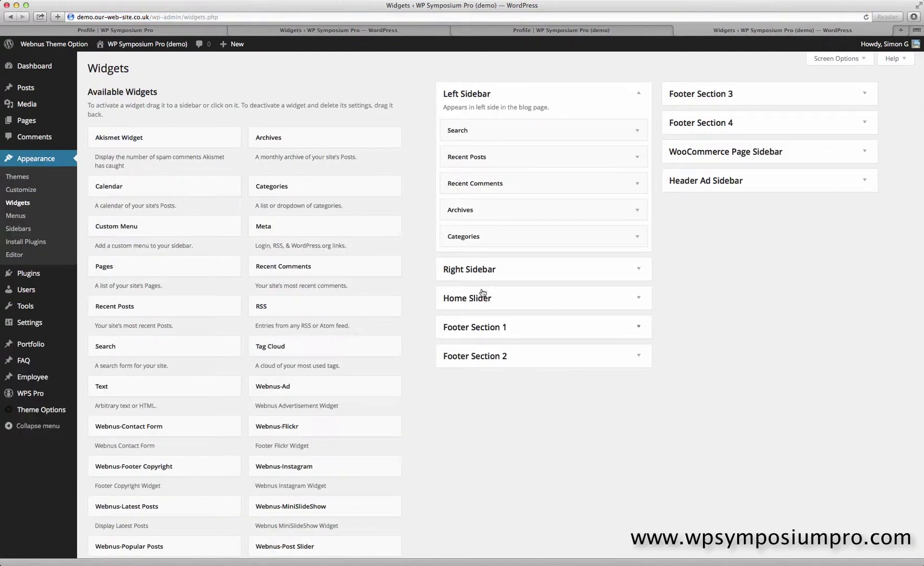
left_click(636, 268)
left_click(647, 303)
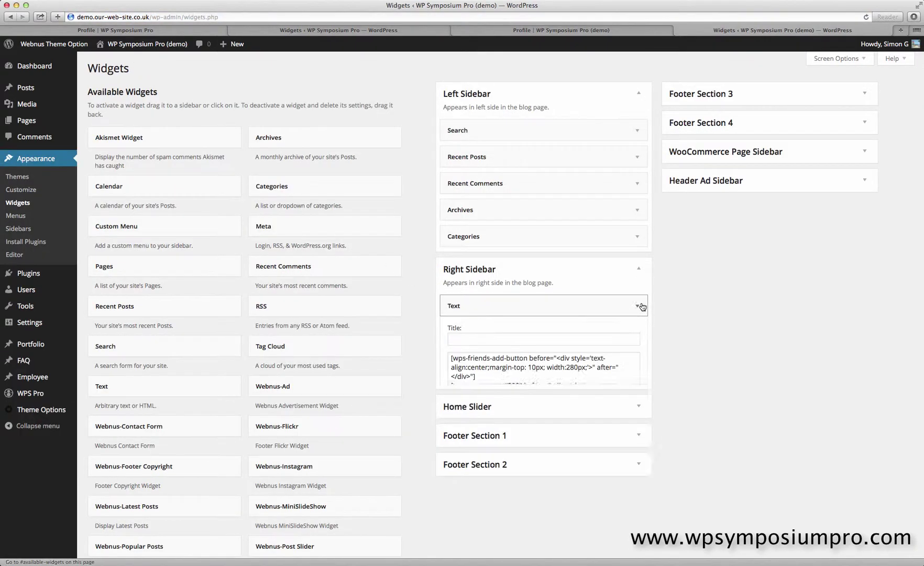
scroll(658, 306, "down", 1)
scroll(658, 306, "down", 3)
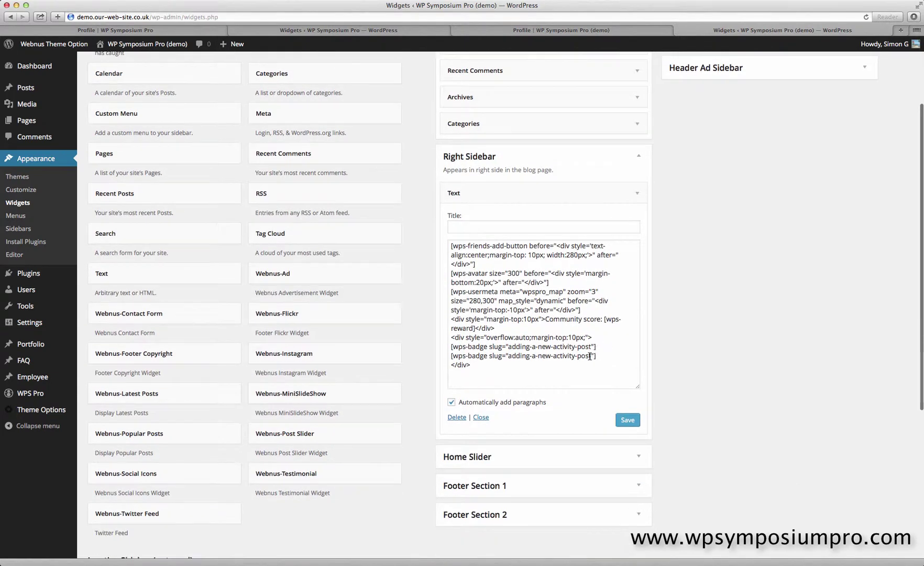
left_click_drag(592, 356, 508, 356)
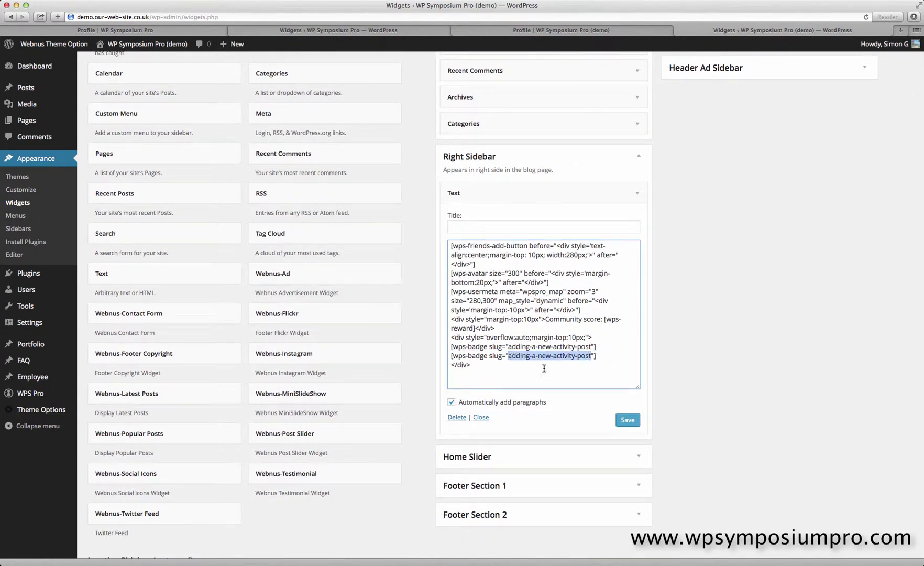
right_click(545, 363)
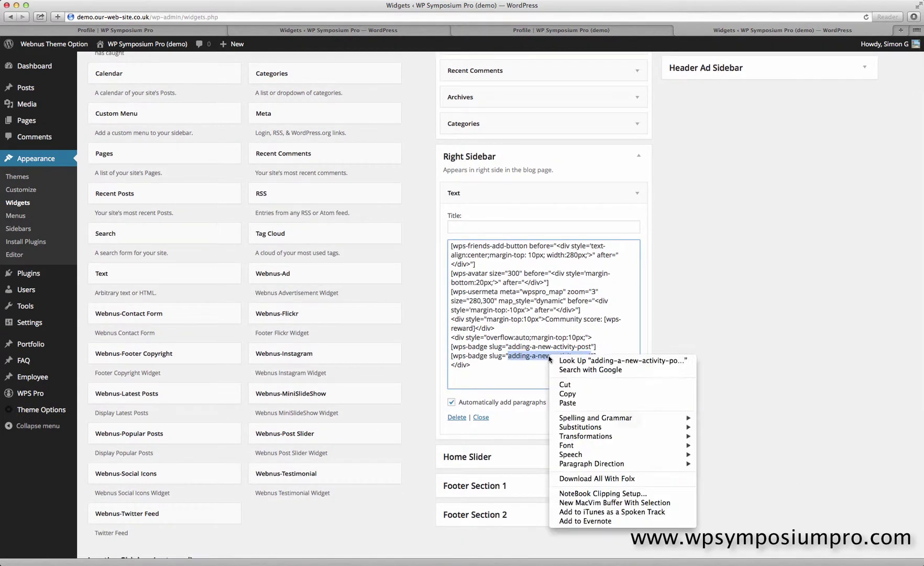
left_click(567, 404)
left_click(624, 421)
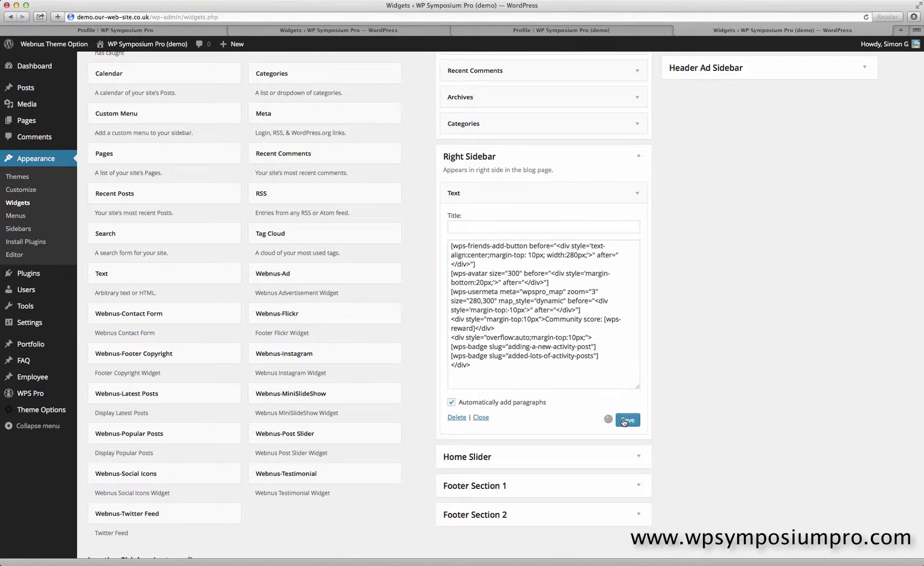
left_click(622, 32)
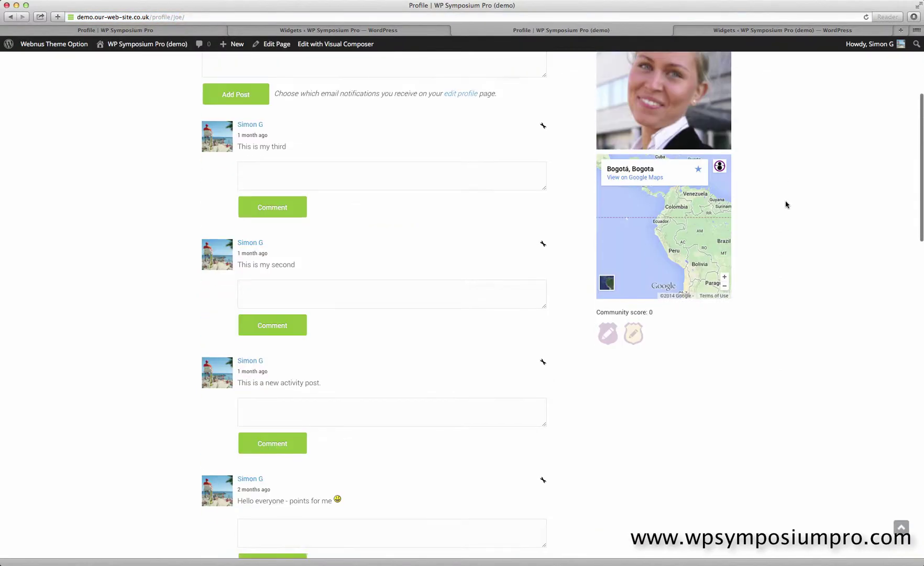
scroll(783, 215, "down", 2)
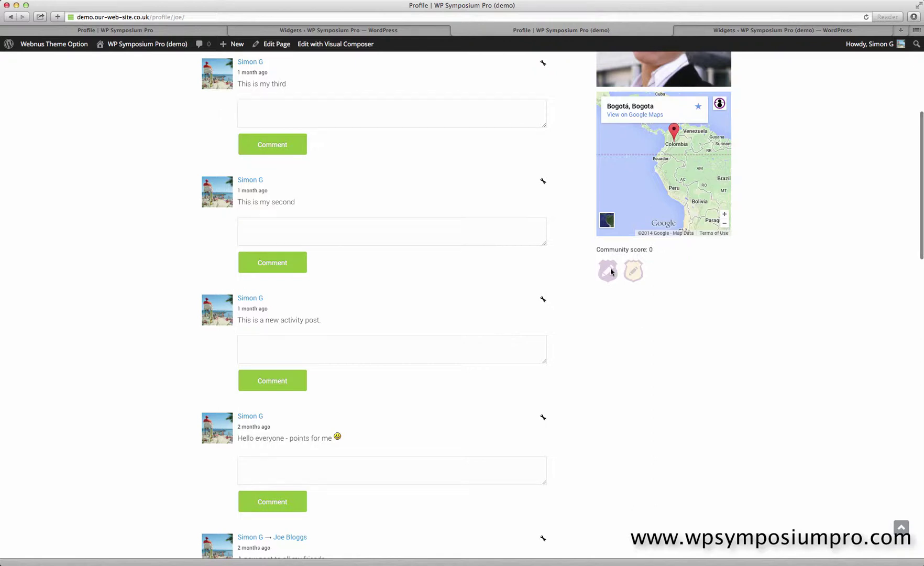
Check the two badge tooltips: 'Adding a new activity post' and 'Added lots of activity posts (0%)'.
mouse_move(611, 272)
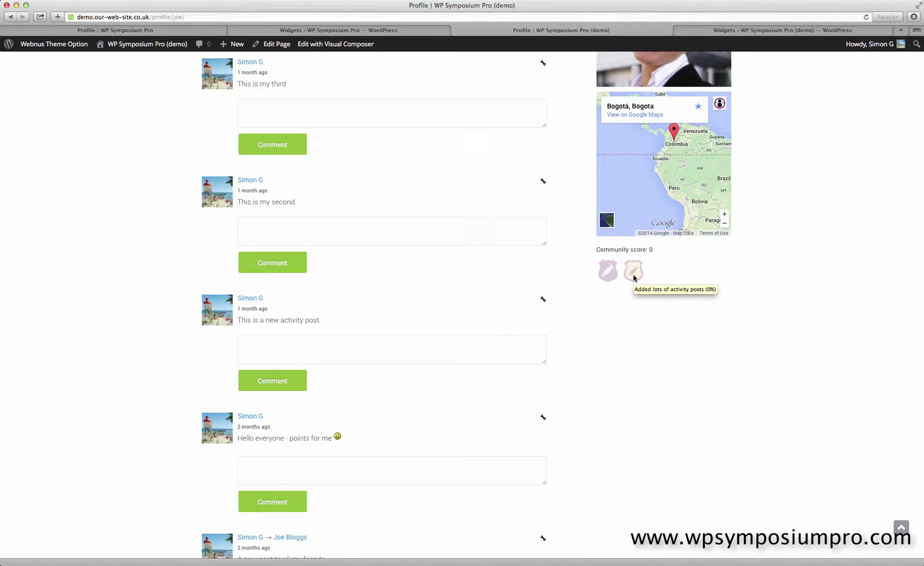
scroll(500, 268, "up", 2)
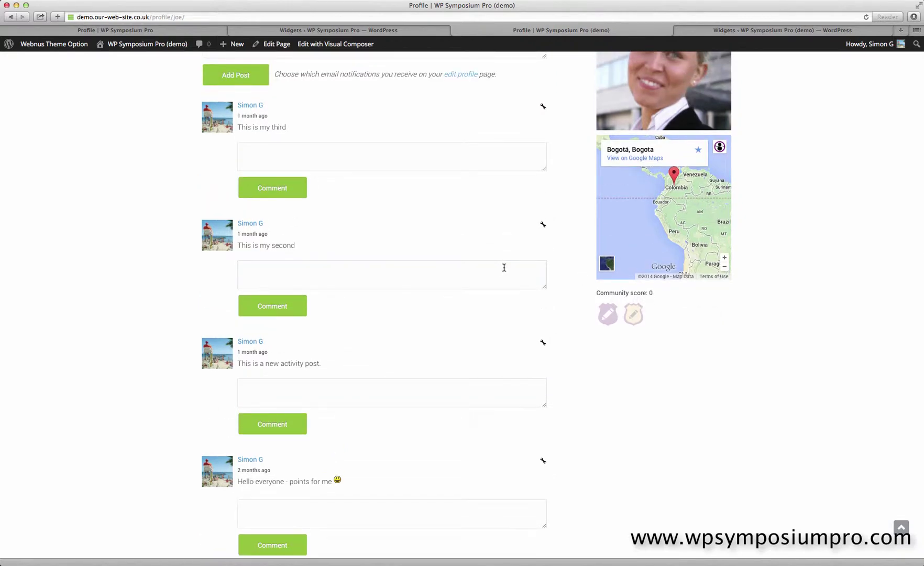
left_click(427, 32)
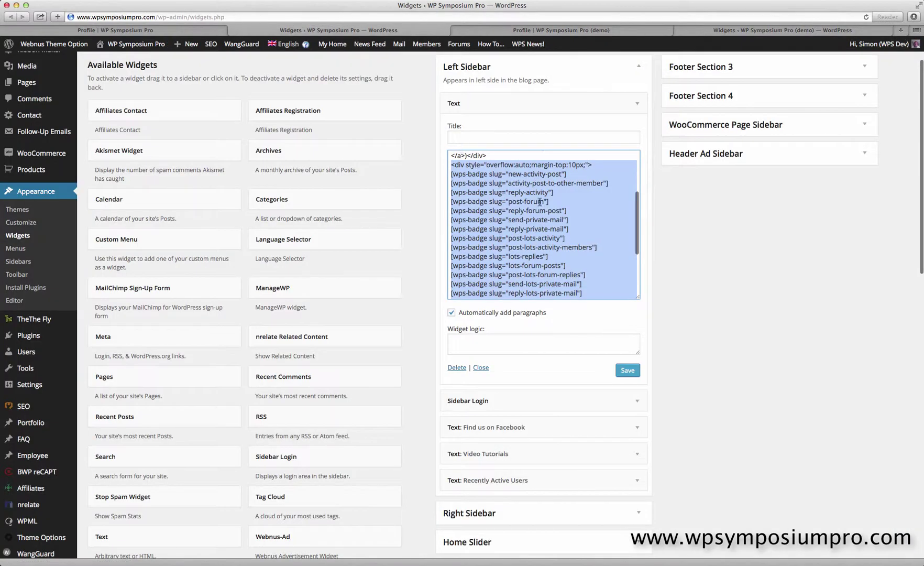
scroll(552, 212, "down", 3)
scroll(553, 212, "down", 5)
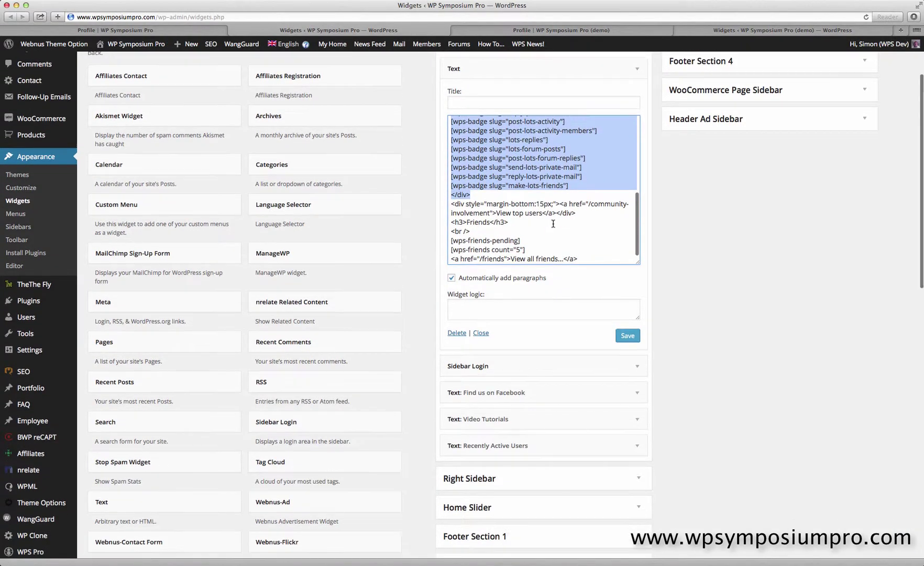
left_click_drag(577, 217, 448, 205)
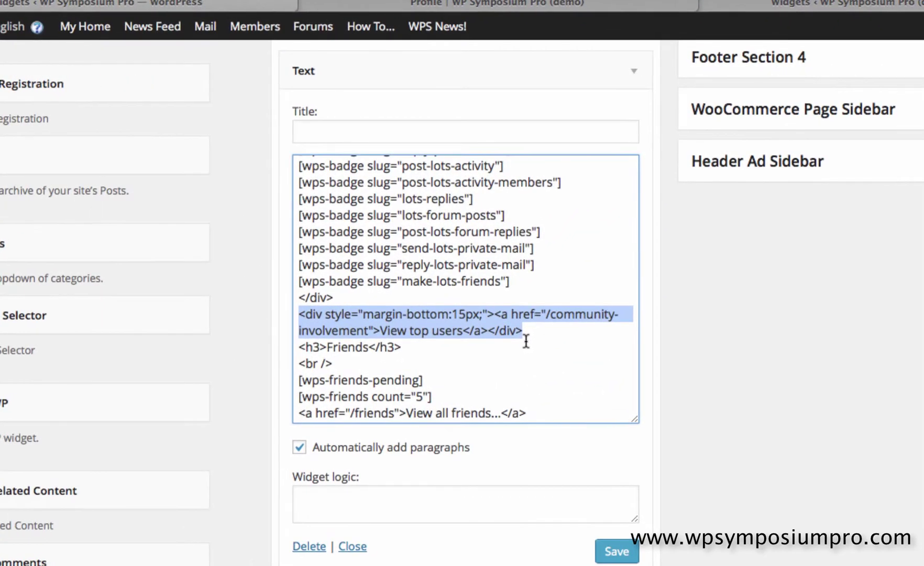
scroll(447, 346, "down", 2)
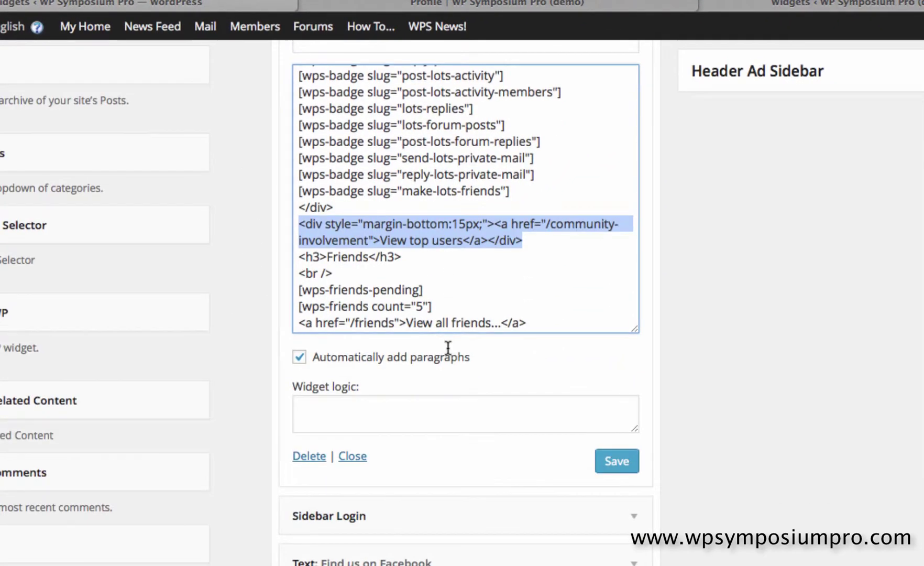
left_click(413, 289)
left_click(405, 257)
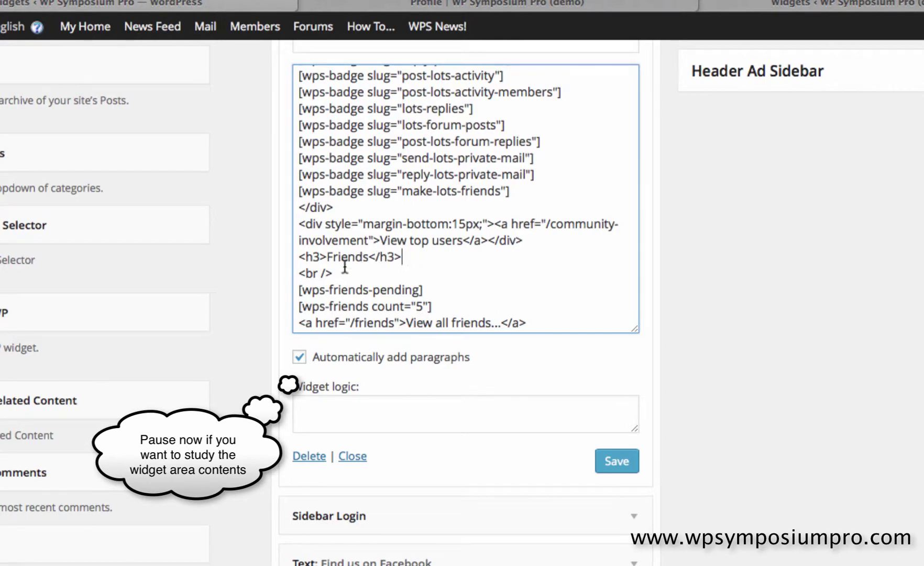
left_click_drag(334, 273, 299, 256)
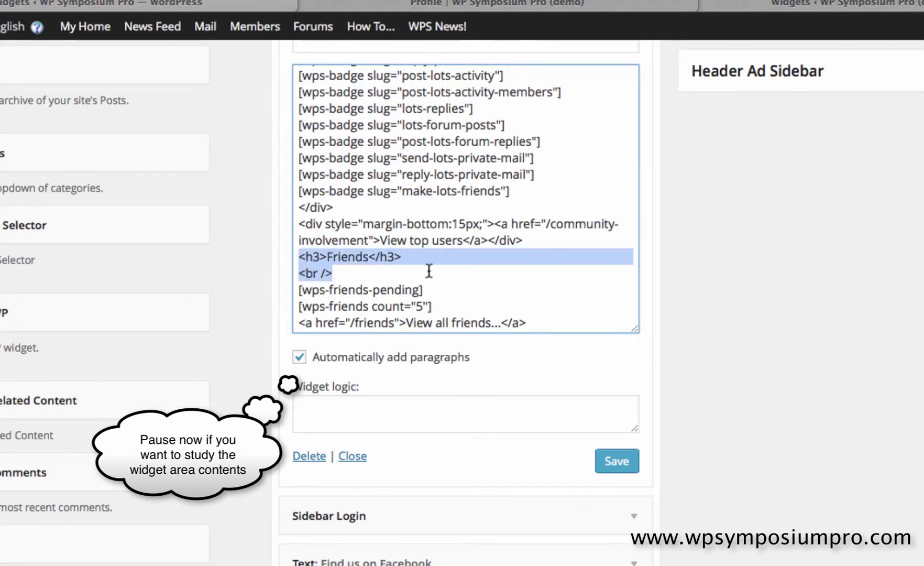
left_click_drag(434, 289, 291, 289)
left_click_drag(440, 306, 294, 304)
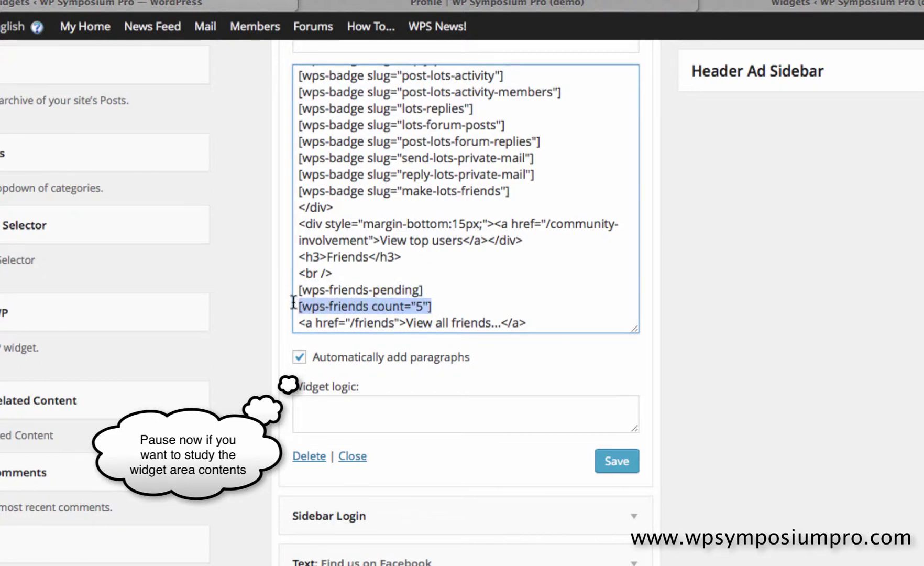
left_click_drag(532, 325, 291, 314)
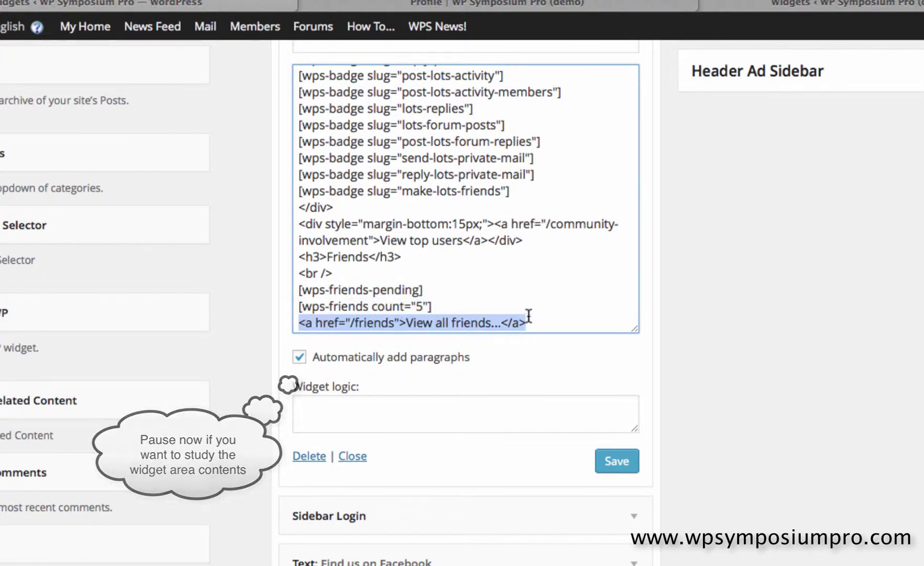
left_click_drag(530, 322, 283, 258)
key("super+c")
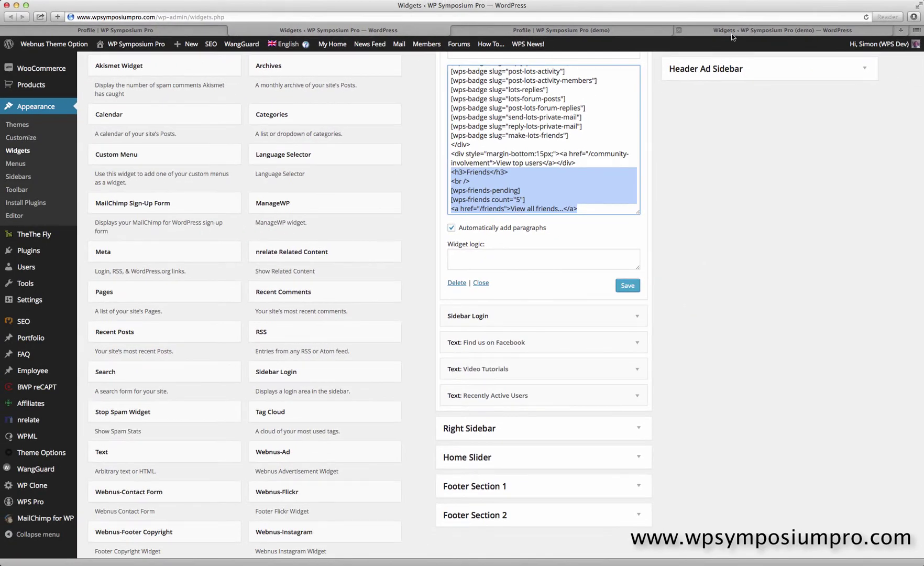
left_click(736, 32)
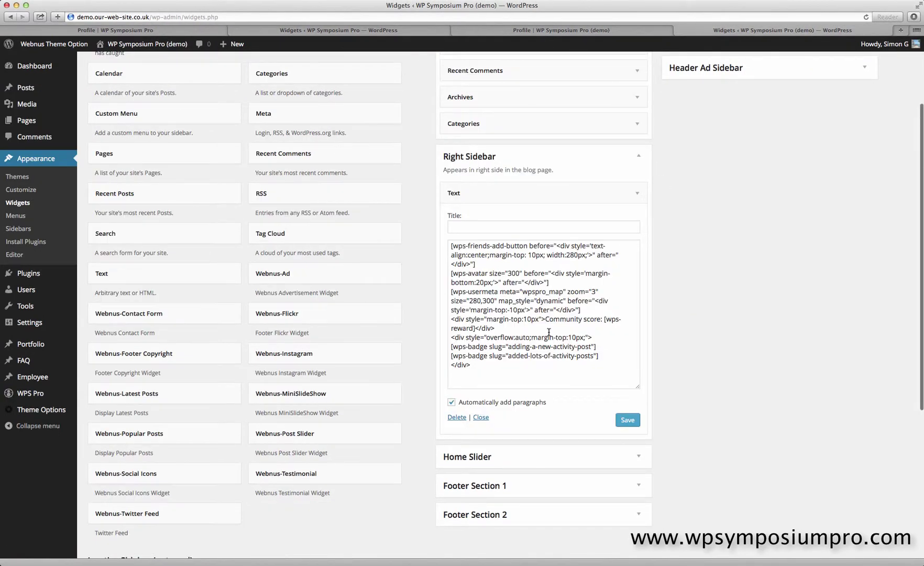
Paste the Friends section code after the last closing div in the Right Sidebar widget.
left_click(536, 369)
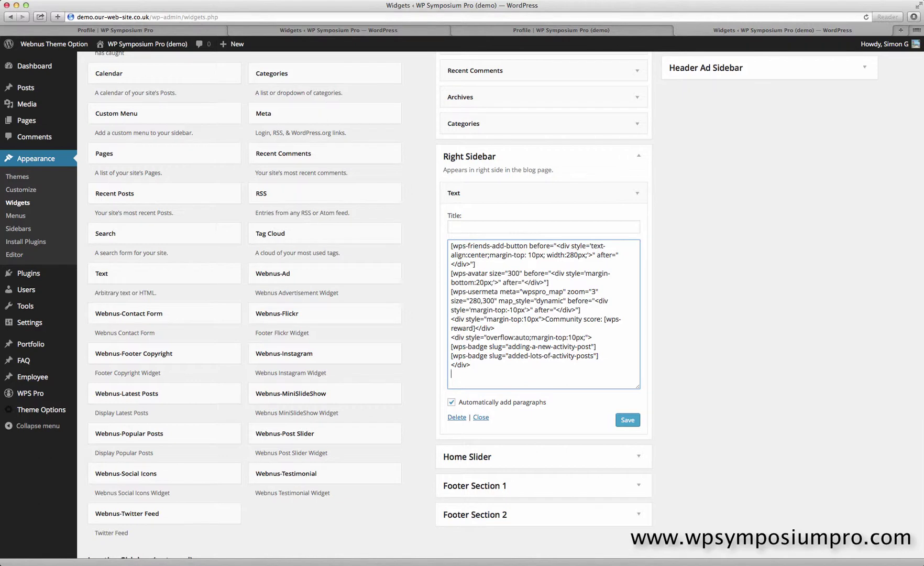
key("super+v")
left_click_drag(579, 383, 440, 348)
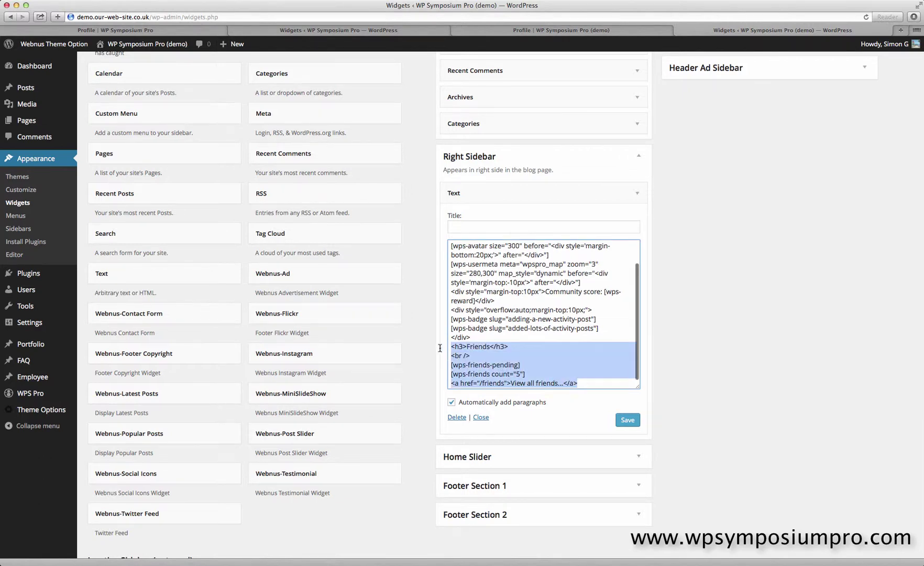
left_click(517, 353)
Review the pending requests, five-friend list and /friends link lines, then save and view the profile.
left_click_drag(521, 365, 449, 367)
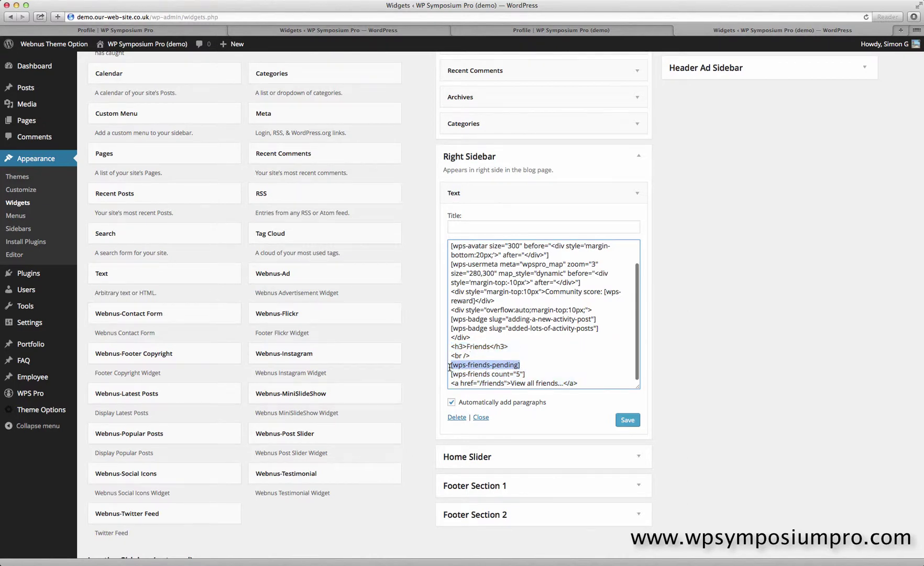
left_click_drag(527, 374, 441, 375)
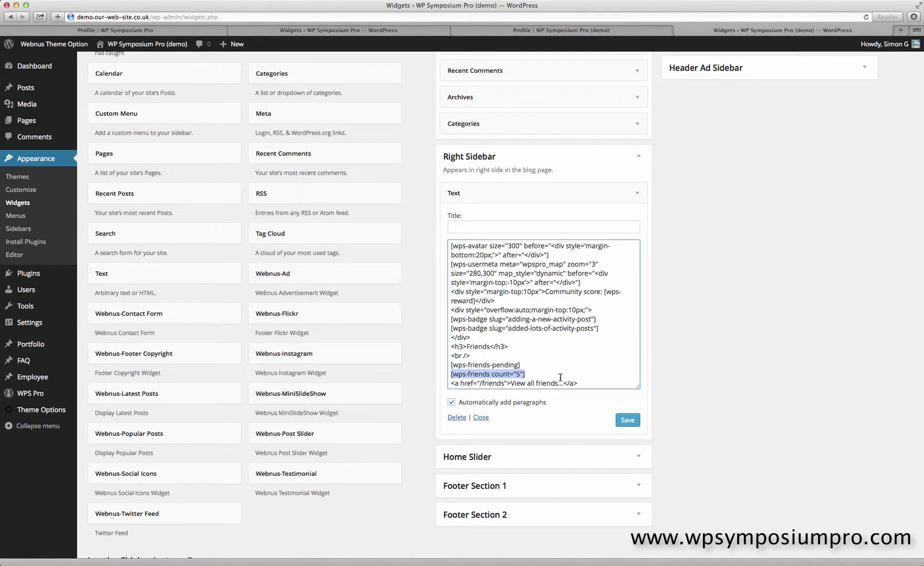
left_click_drag(587, 383, 456, 386)
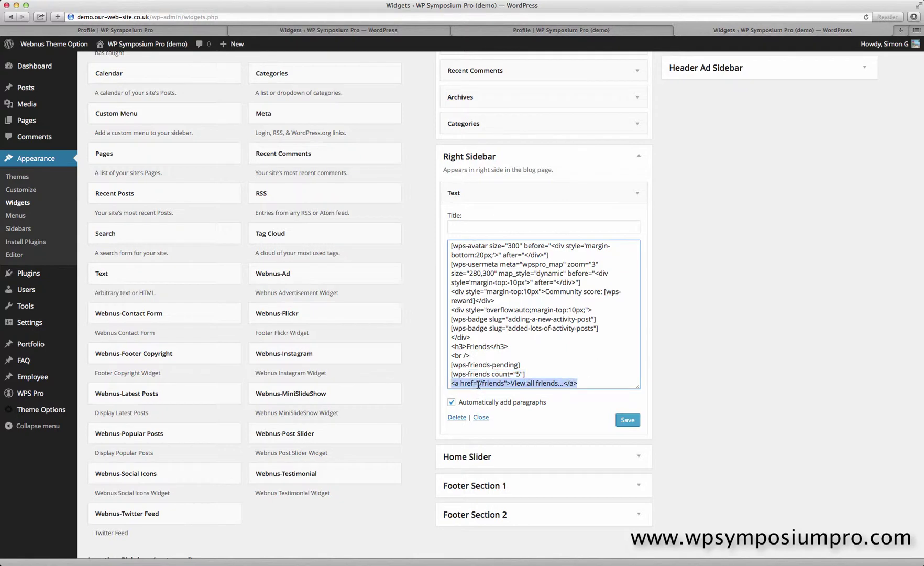
left_click(479, 384)
left_click(503, 383, "shift")
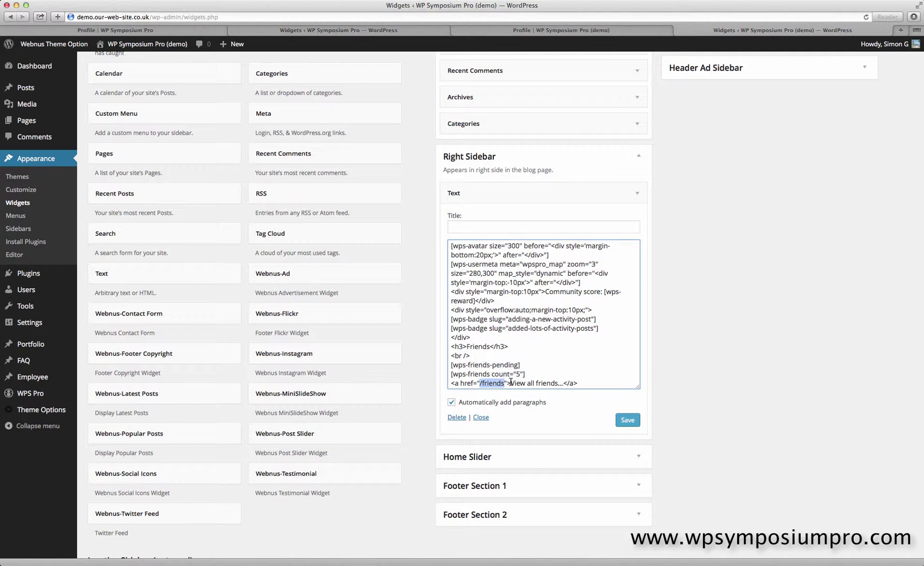
left_click(627, 420)
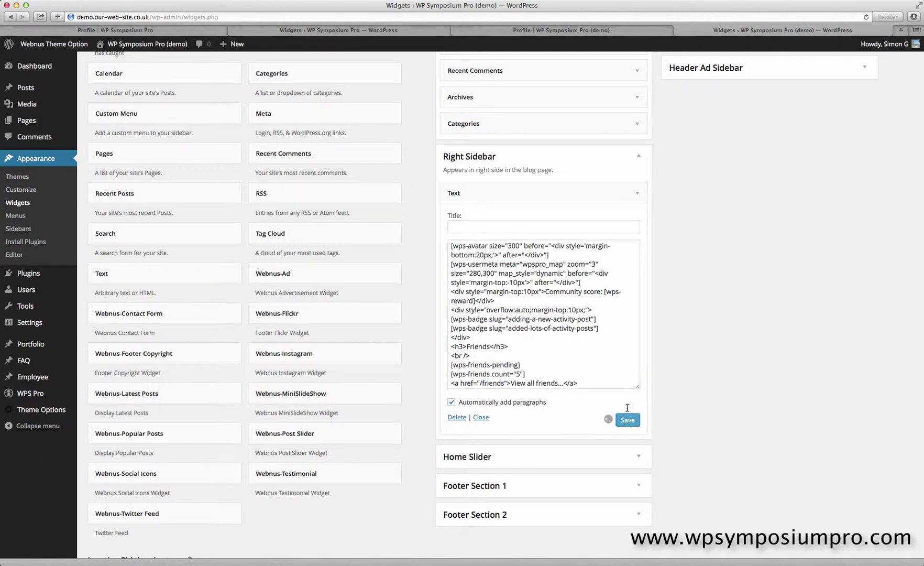
left_click(592, 30)
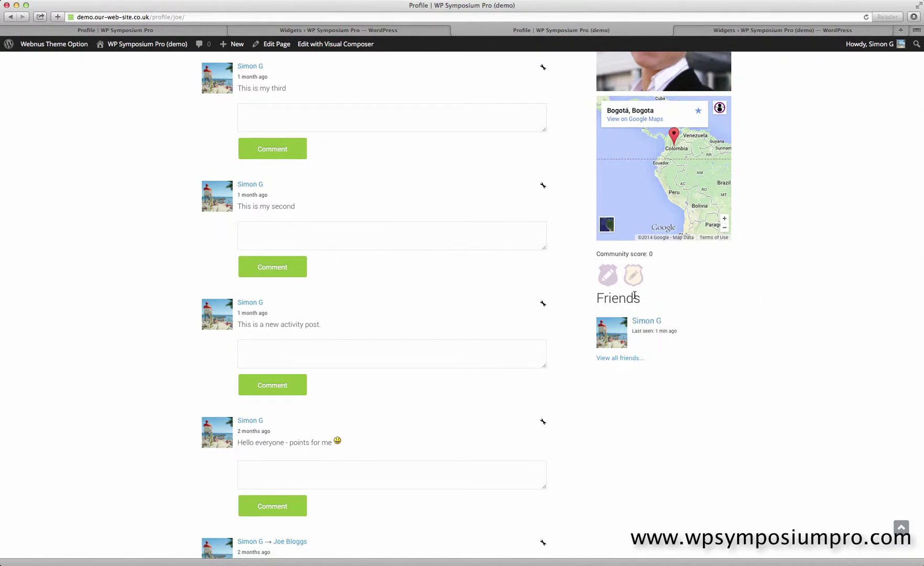
Return to the demo Widgets page showing the open Right Sidebar Text widget.
left_click(723, 32)
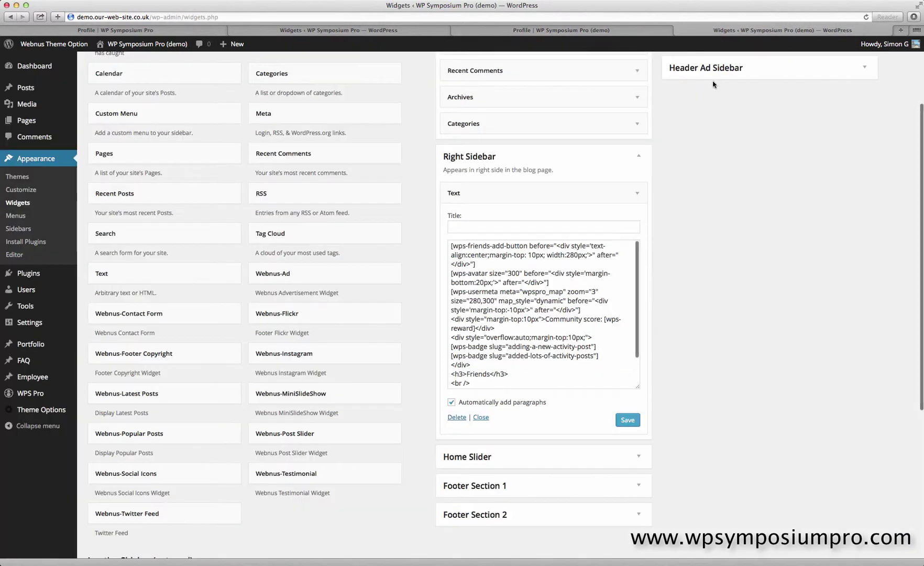
Append margin-bottom:20px to the badges container style, save, and check the Friends spacing on the profile.
left_click(584, 336)
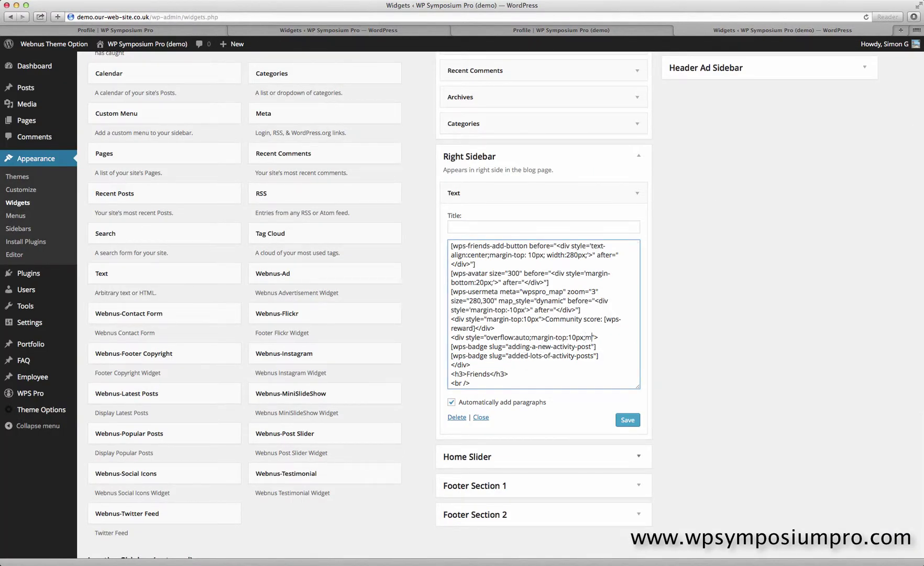
type(";margin-bottom:20px;")
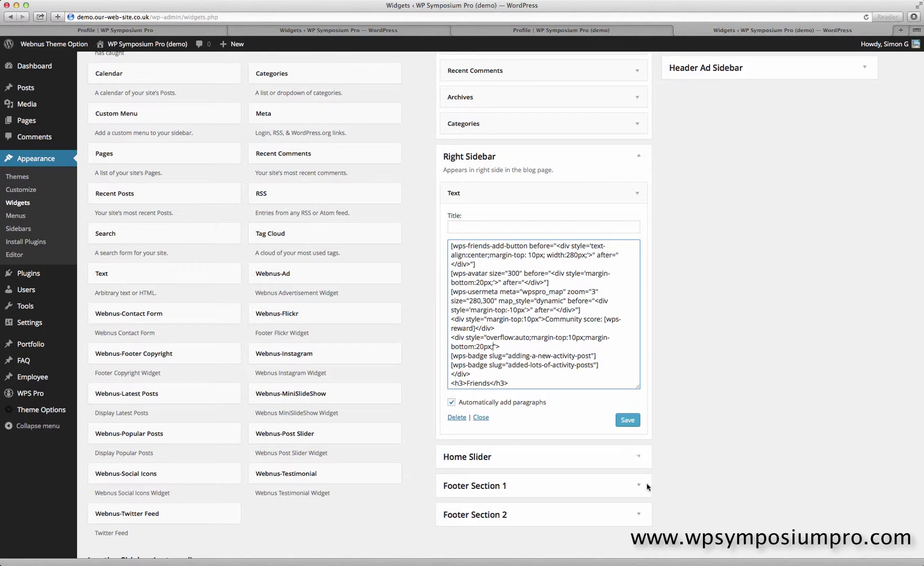
left_click(627, 420)
scroll(675, 321, "down", 2)
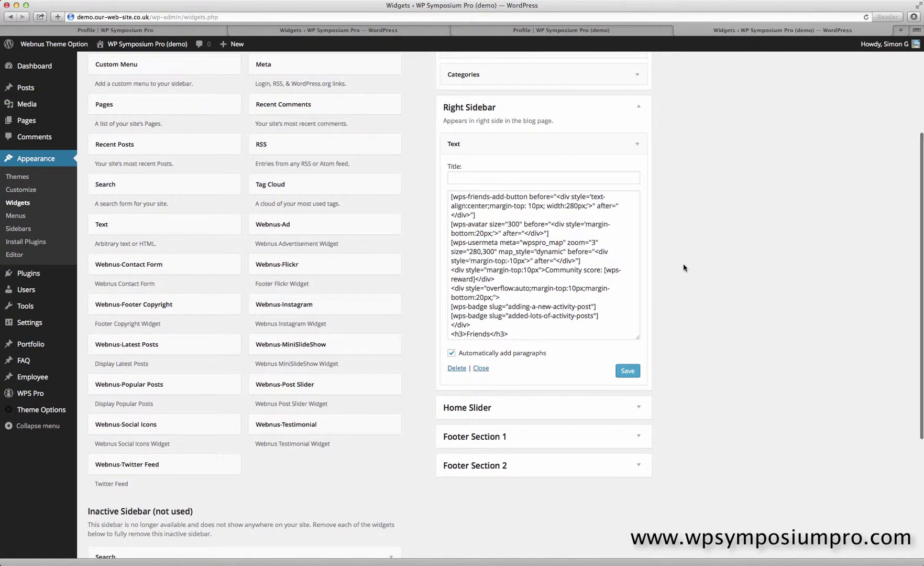
left_click(654, 32)
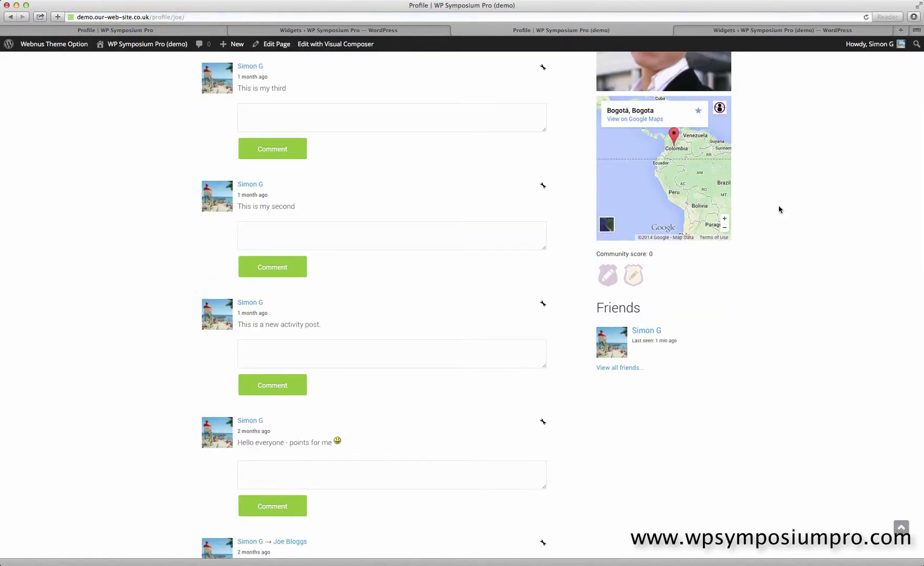
left_click(761, 31)
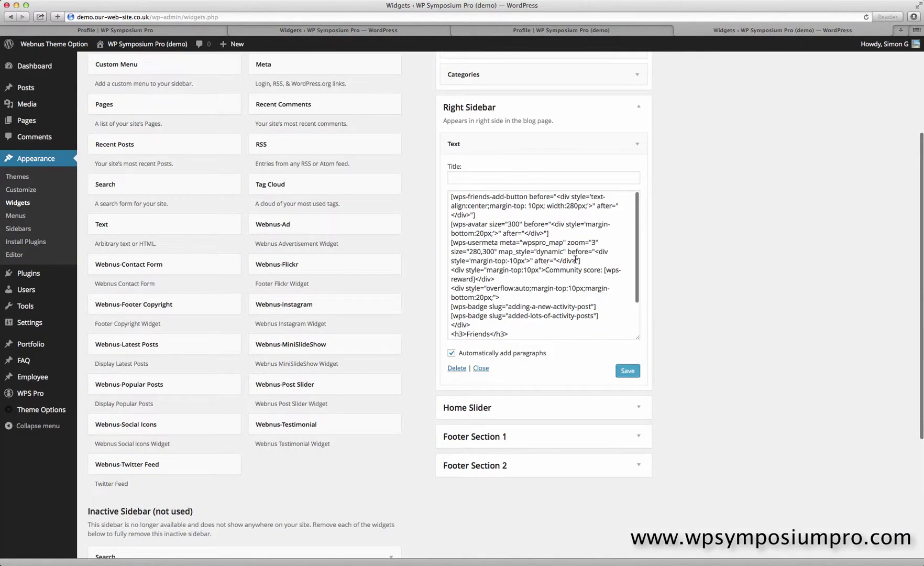
Add an <h3>Community Score</h3> line below the map shortcode, save, and view it on the profile.
left_click(593, 261)
key("Return")
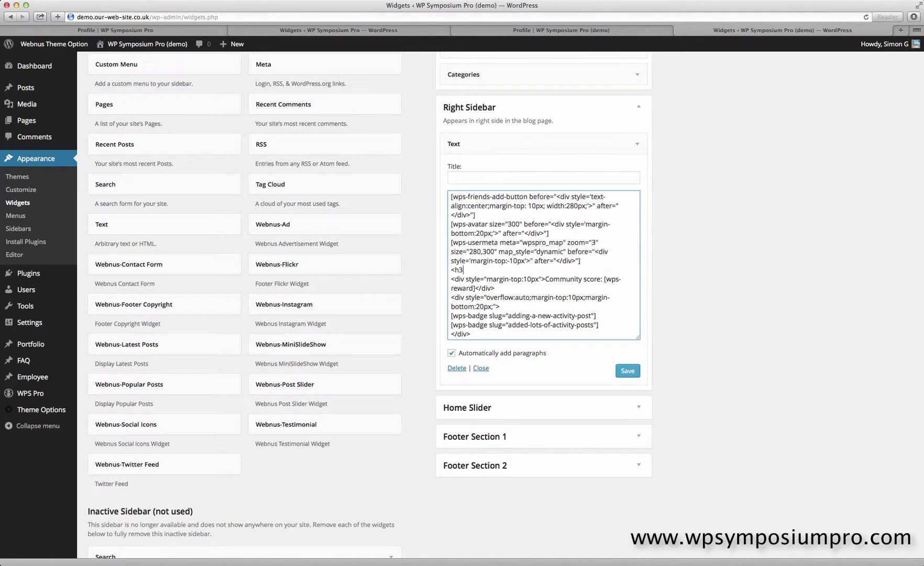
type("<h3>Comm")
left_click(626, 370)
left_click(654, 32)
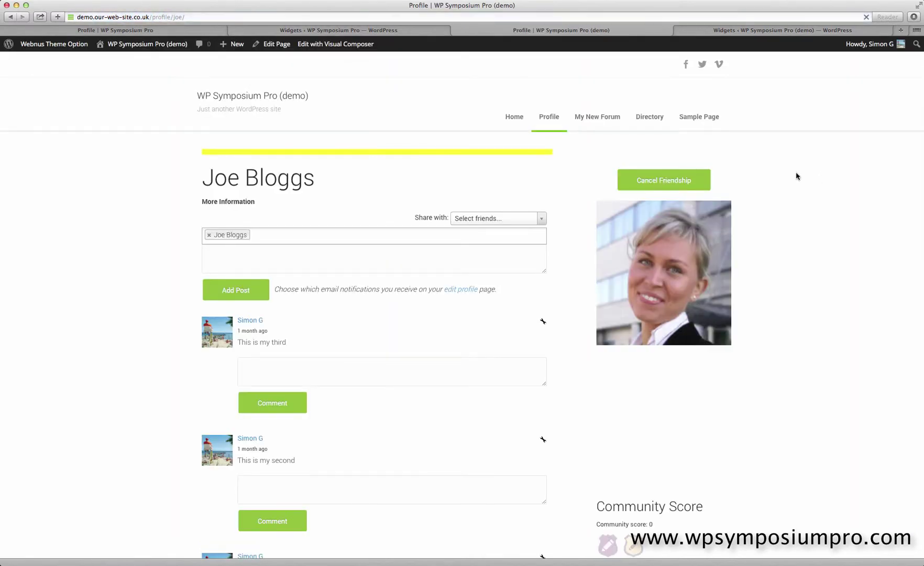
scroll(797, 179, "down", 5)
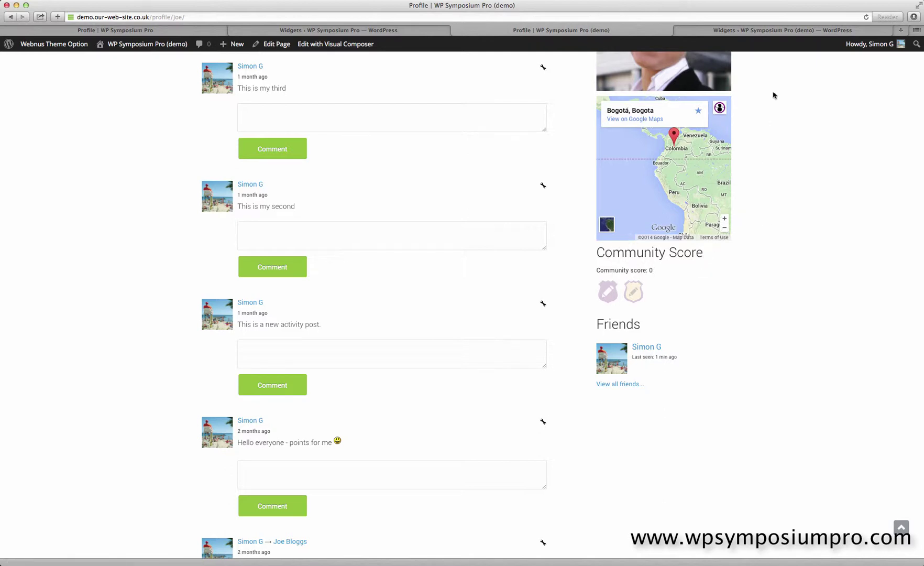
Add margin-bottom:20px to the map shortcode's wrapper style, save, and reload the profile page.
left_click(758, 32)
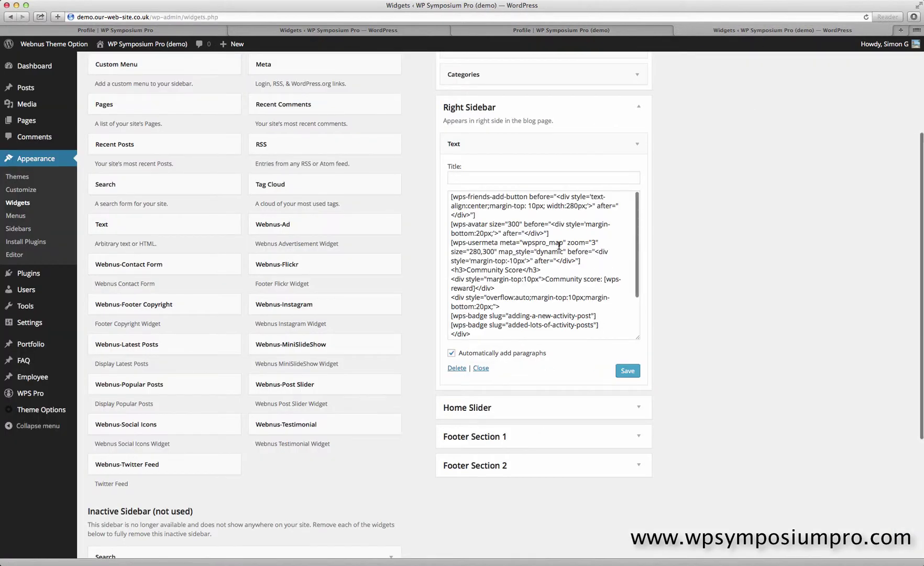
left_click(523, 262)
type("; margin-b")
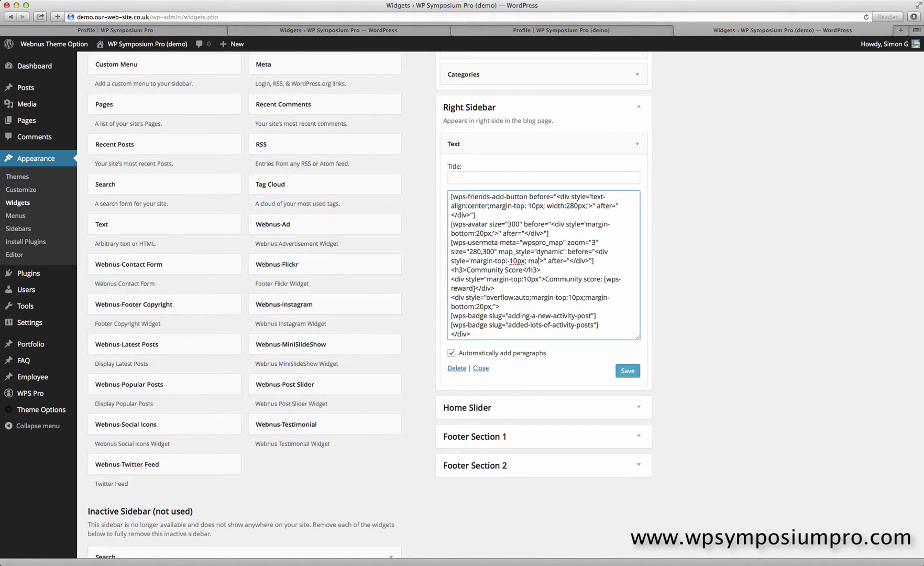
type("ottom")
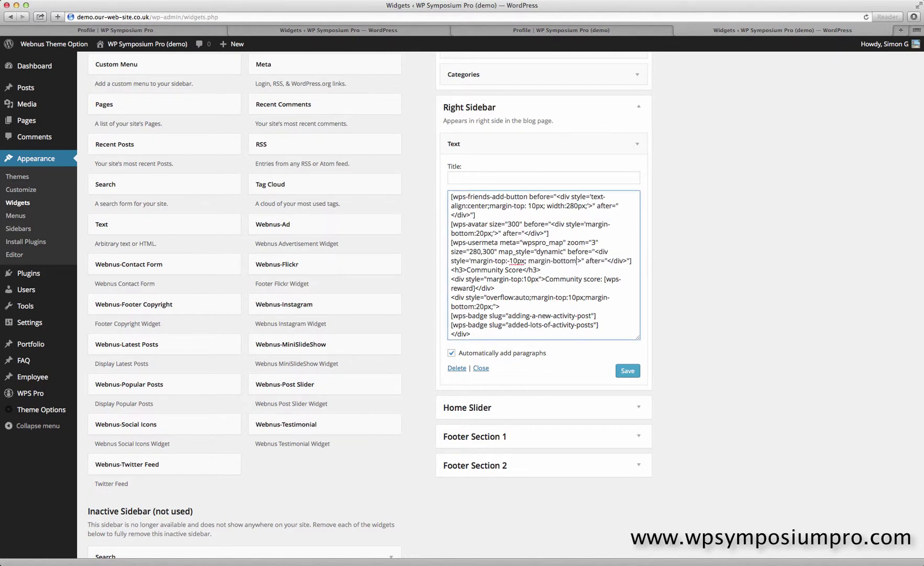
type(":20px;")
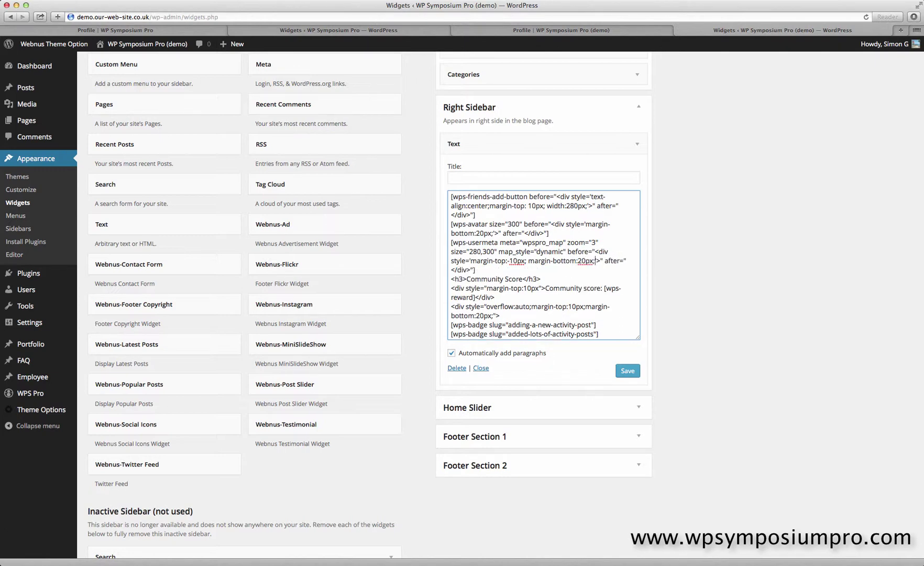
left_click(628, 370)
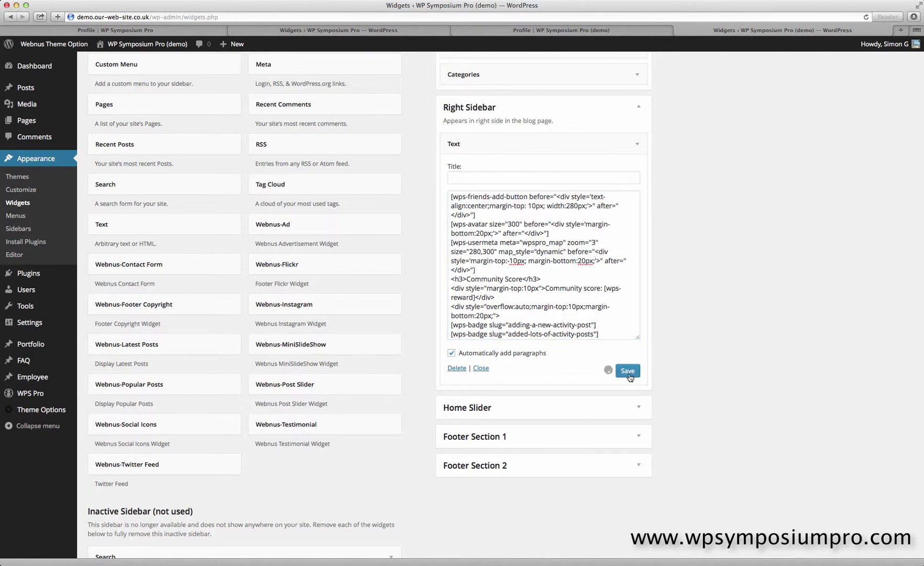
left_click(639, 36)
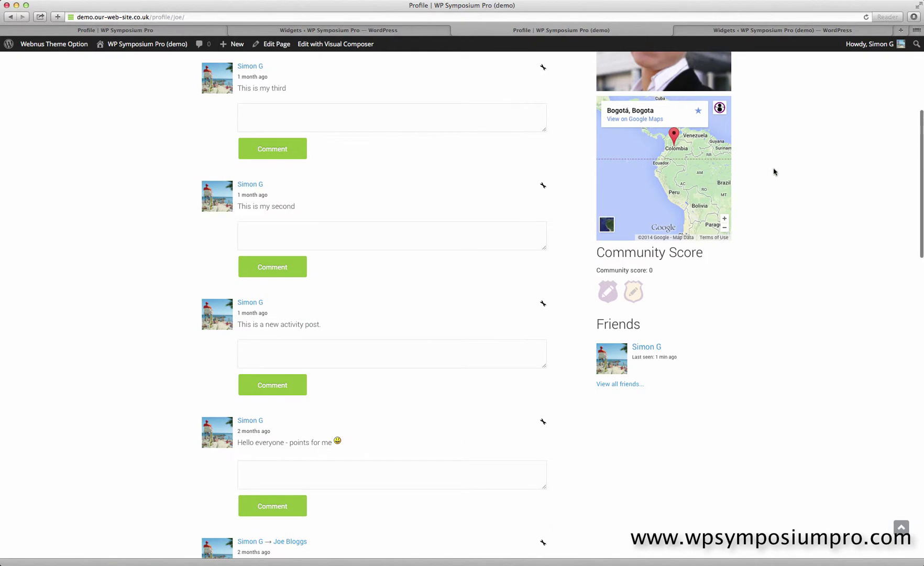
key("super+r")
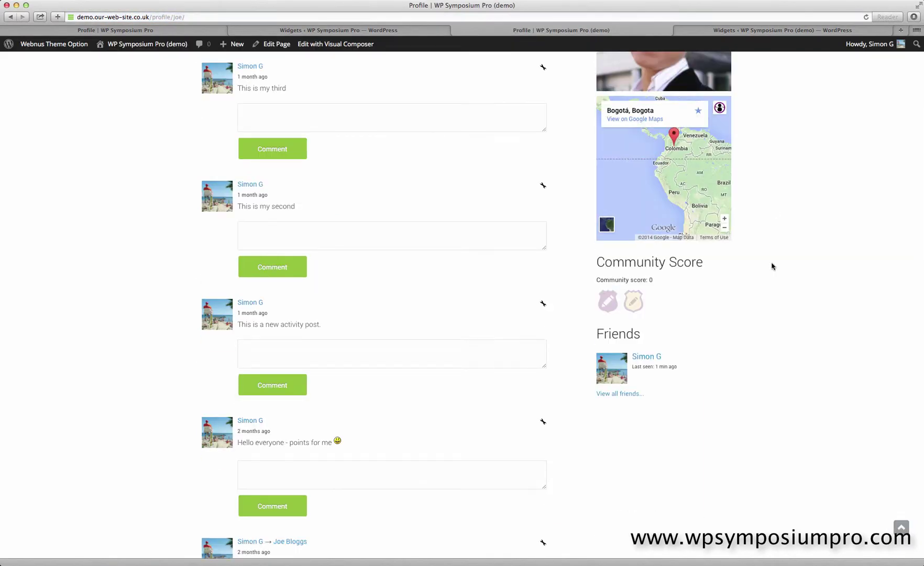
scroll(585, 322, "up", 5)
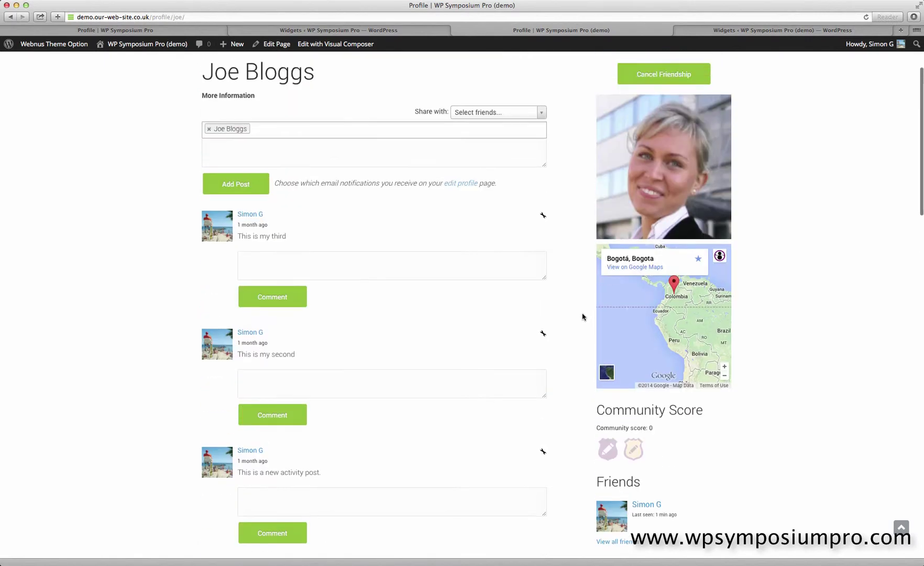
Open the administrator's profile and scroll to the map, Community Score badges and Friends list.
left_click(556, 122)
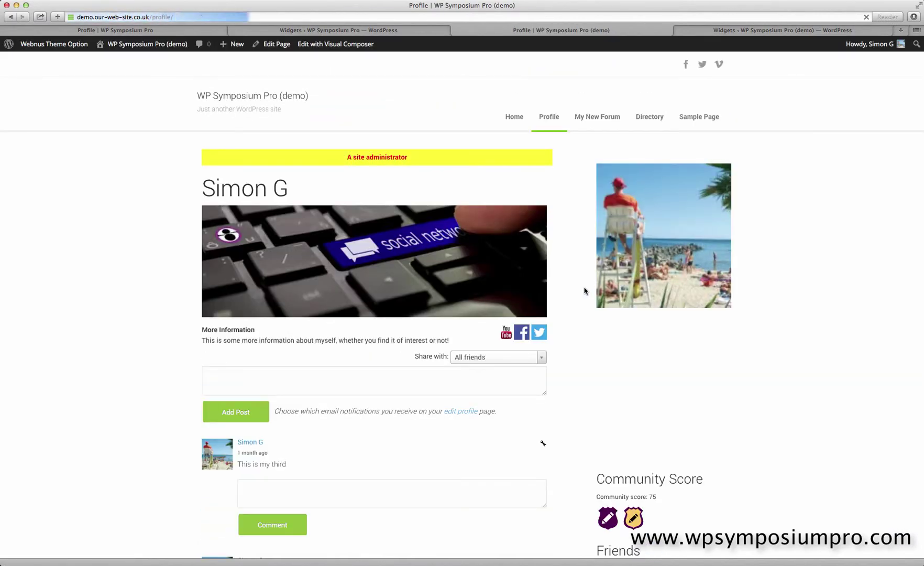
scroll(585, 290, "down", 5)
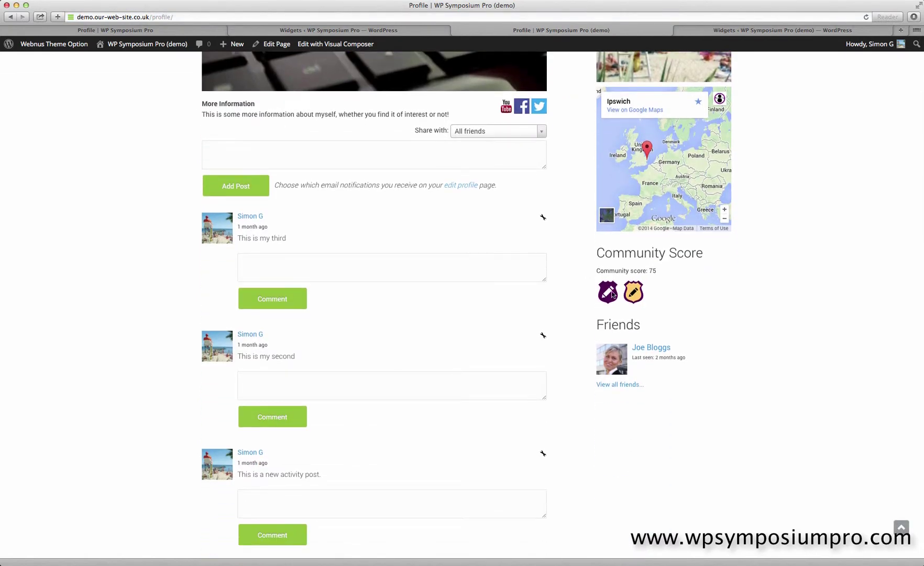
mouse_move(635, 295)
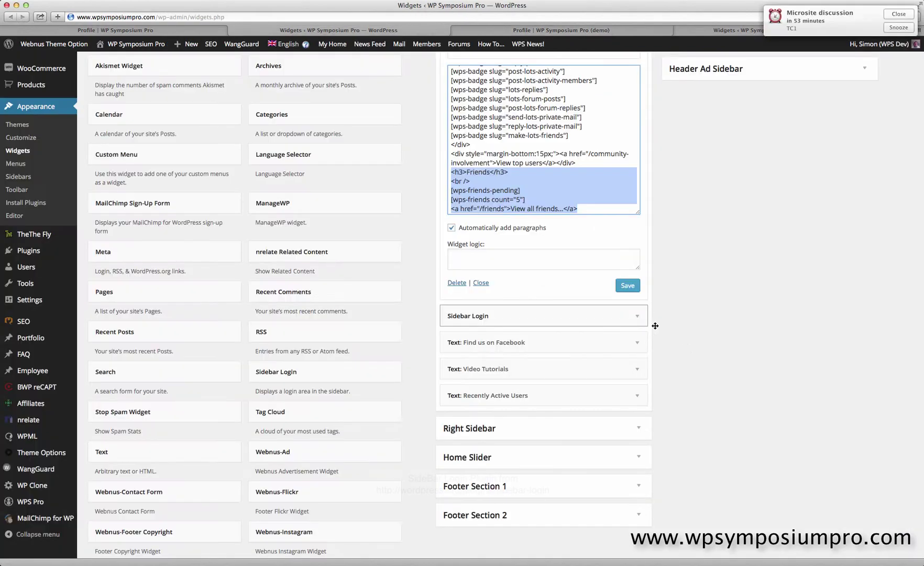
Expand the live site's Recently Active Users widget settings, then go to the demo Widgets page.
left_click(634, 317)
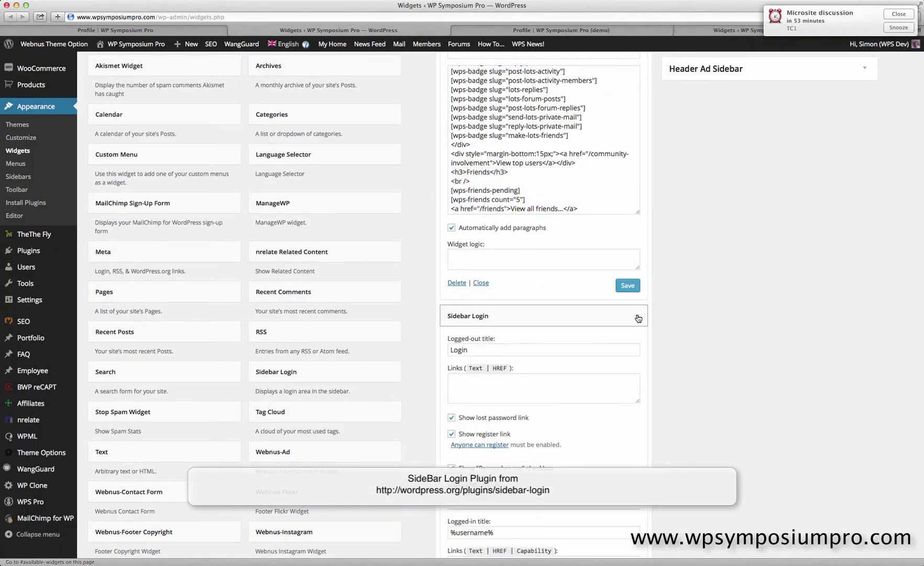
scroll(637, 317, "up", 1)
scroll(638, 319, "down", 3)
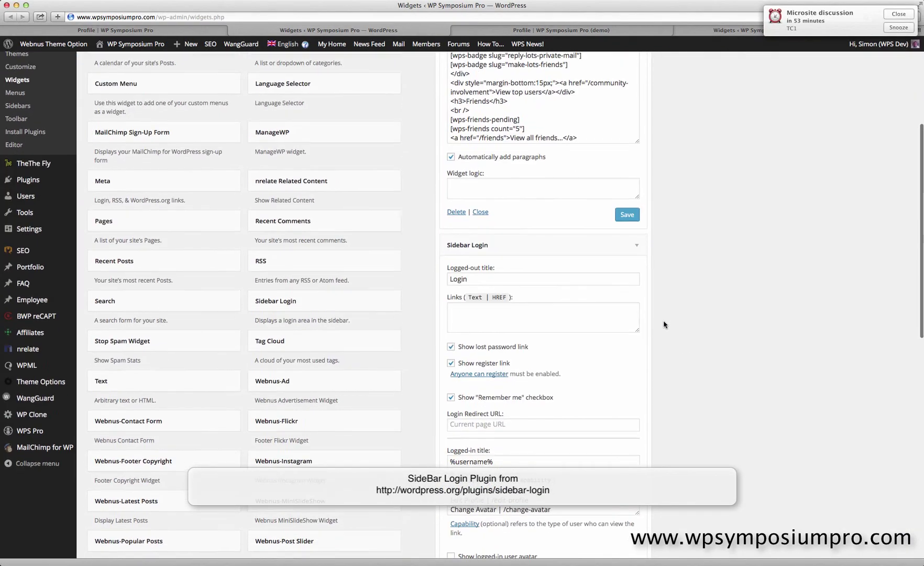
left_click(635, 244)
scroll(654, 252, "down", 3)
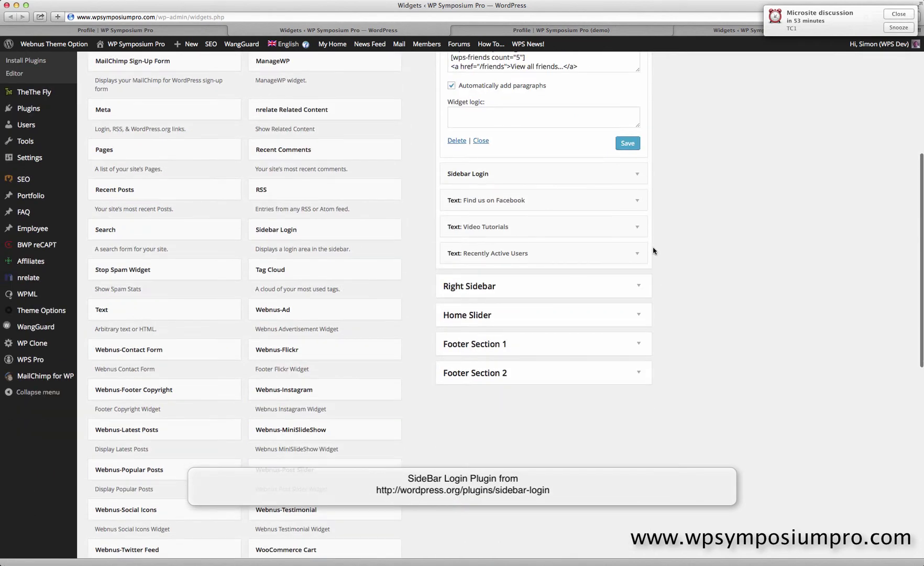
left_click(639, 203)
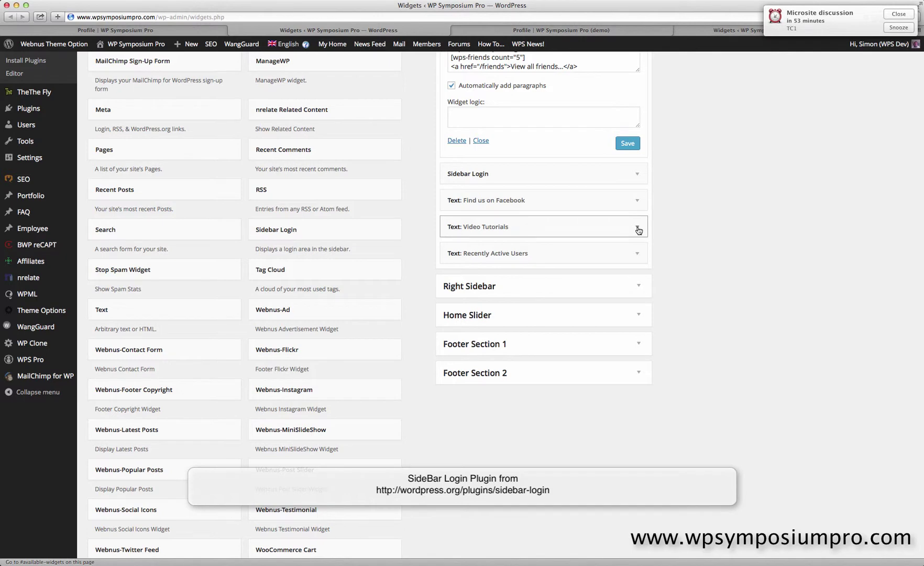
left_click(638, 229)
left_click(638, 230)
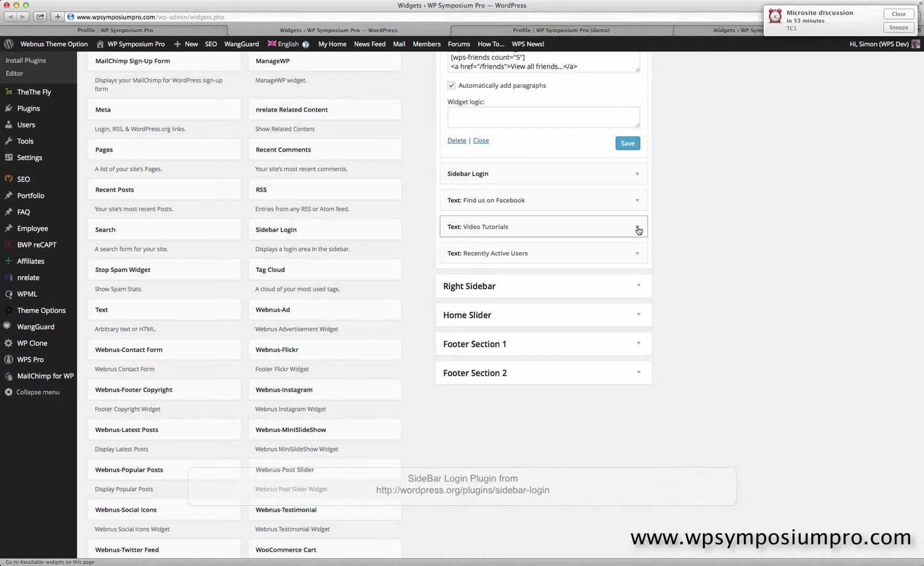
left_click(638, 256)
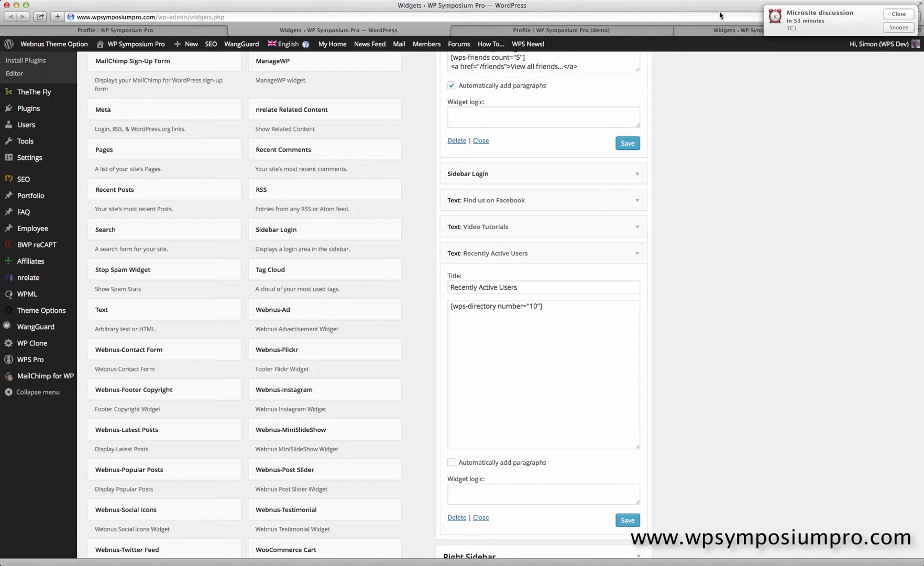
left_click(720, 31)
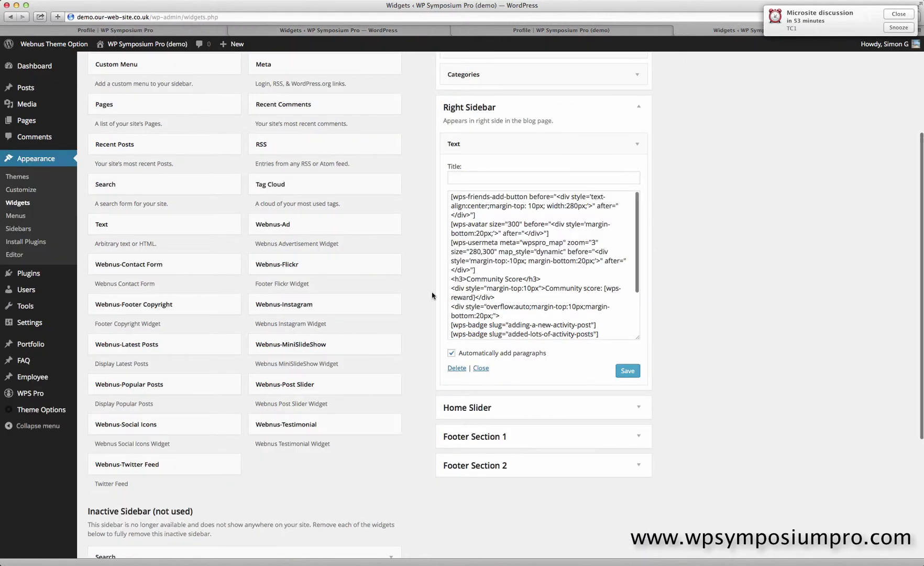
Drag a new Text widget into the demo Right Sidebar and title it 'Recently active users'.
scroll(432, 296, "up", 1)
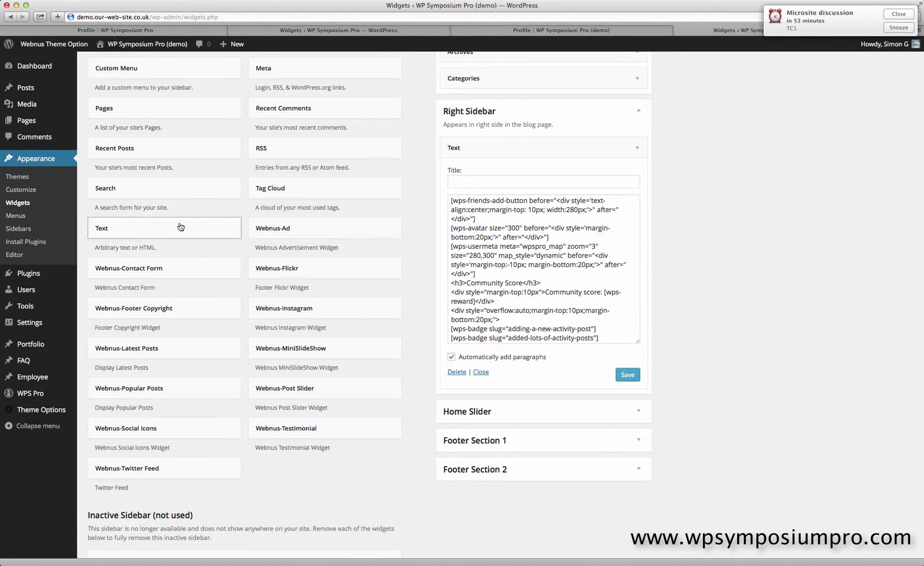
left_click_drag(180, 226, 530, 395)
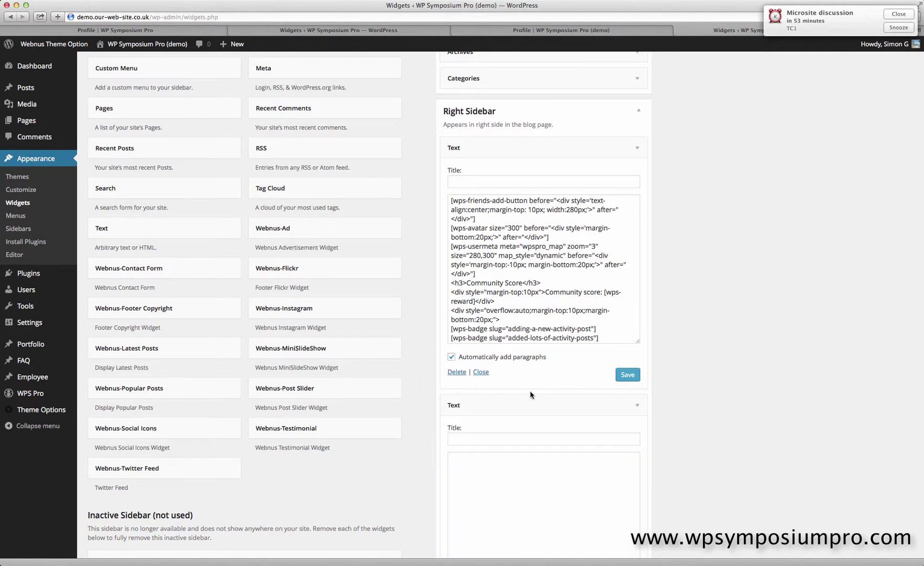
left_click(638, 151)
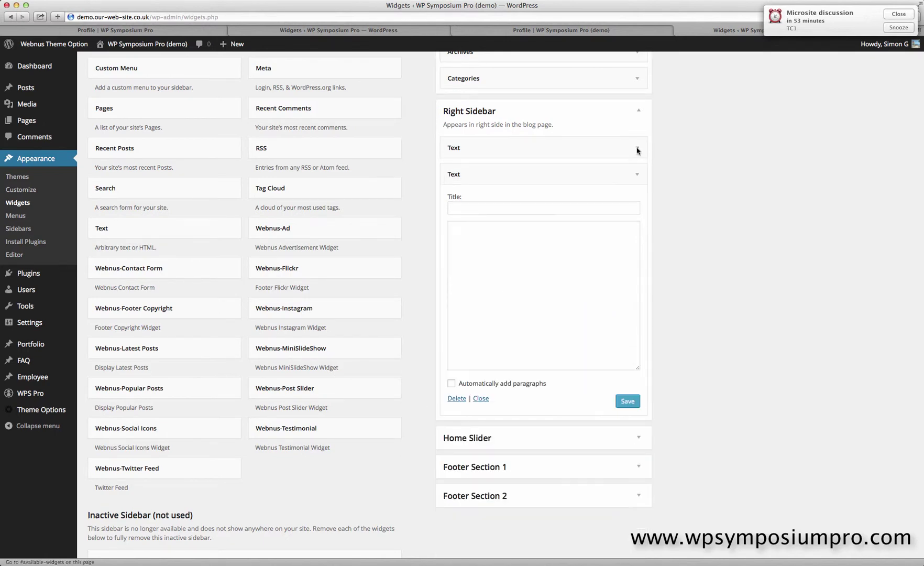
left_click(496, 210)
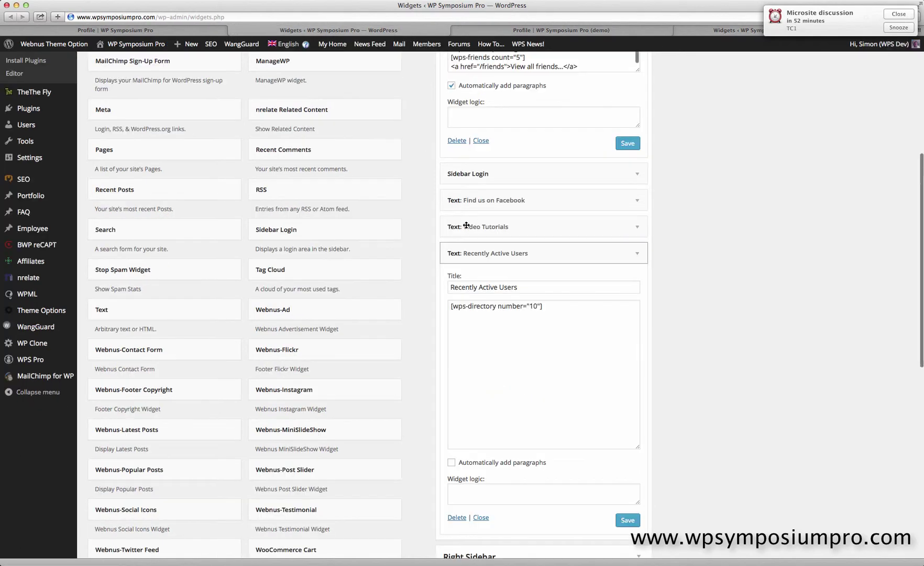
Copy the [wps-directory number="10"] shortcode from the live site's Recently Active Users widget.
left_click_drag(557, 319, 426, 300)
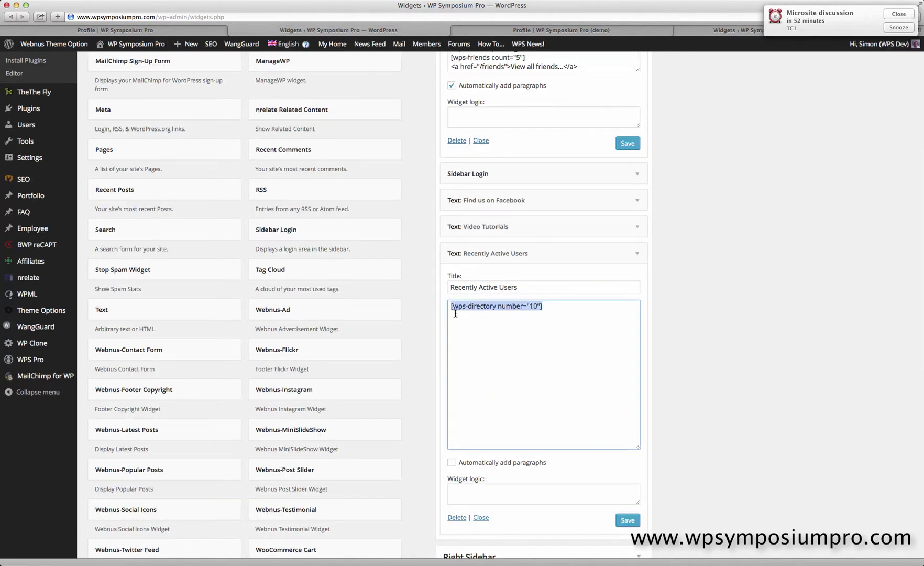
right_click(472, 310)
left_click(492, 346)
left_click(726, 31)
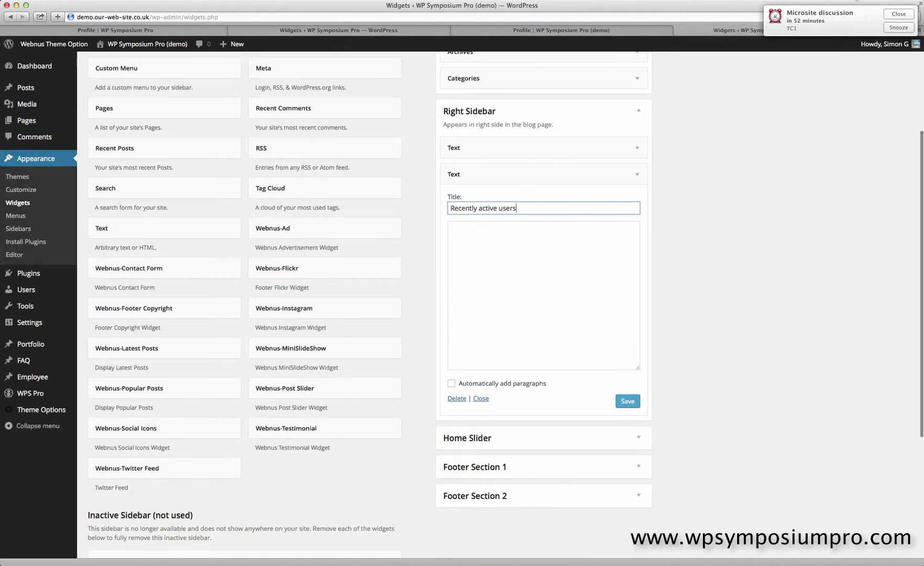
left_click(892, 15)
Paste the [wps-directory number="10"] shortcode into the new widget's content and save it.
left_click(496, 255)
right_click(495, 250)
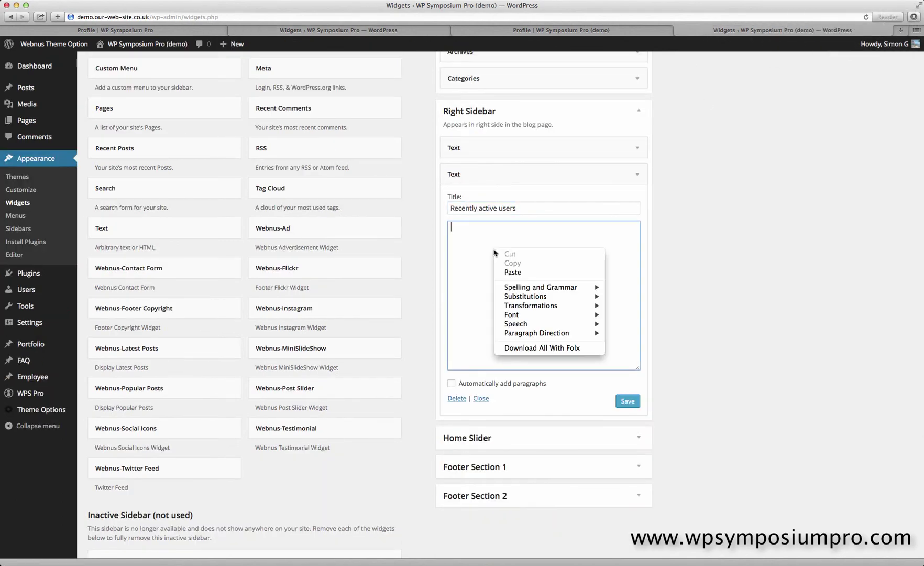
left_click(510, 272)
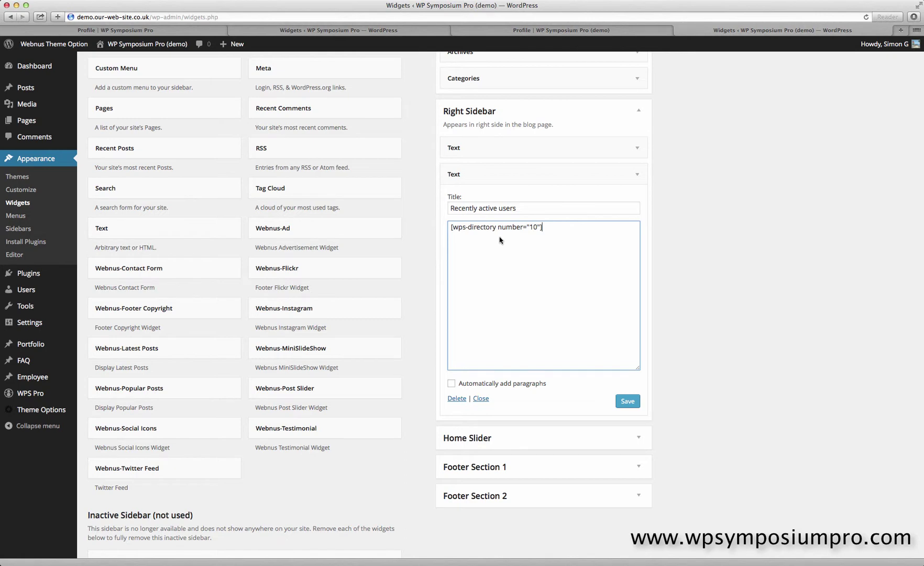
left_click_drag(496, 229, 460, 231)
double_click(533, 228)
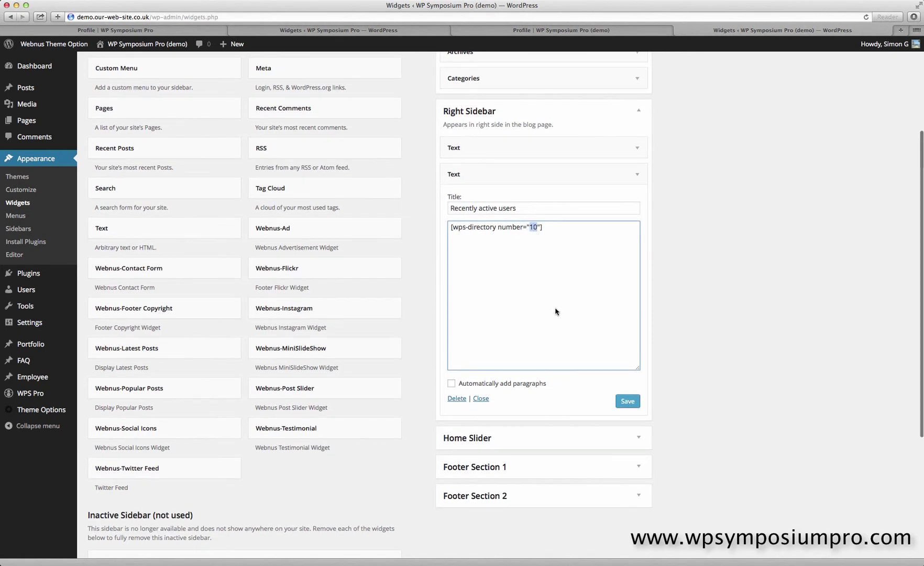
scroll(556, 311, "up", 1)
left_click(629, 415)
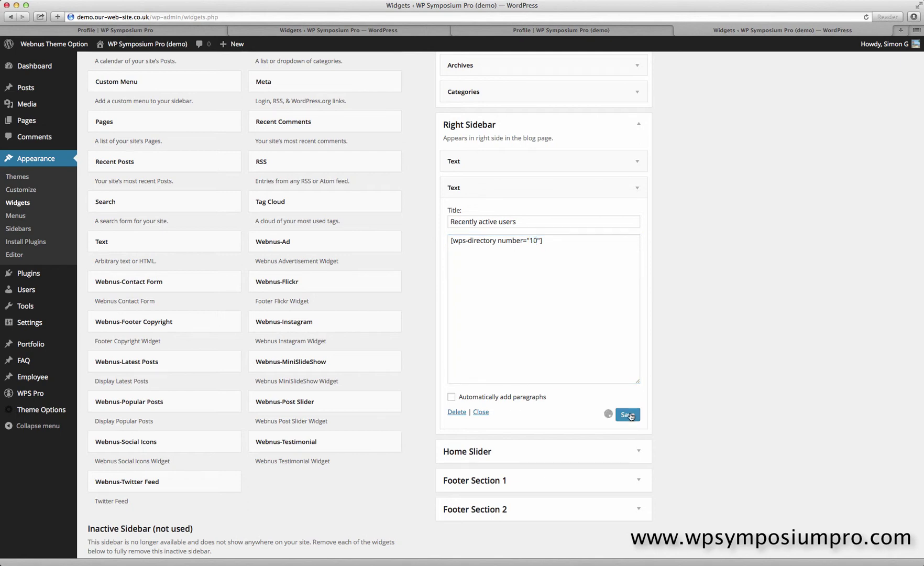
Reload the demo profile to see the Recently Active Users list, then go to the live profile.
left_click(628, 31)
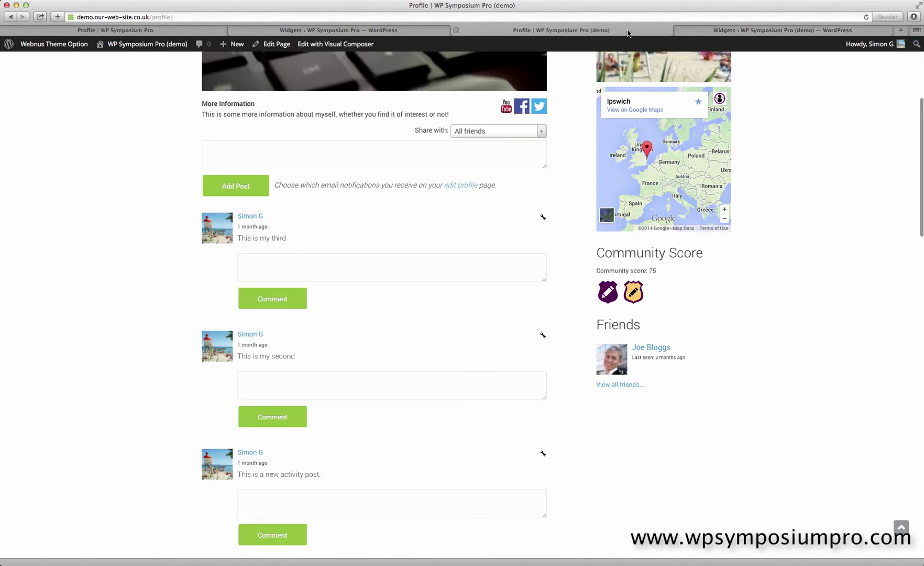
key("super+r")
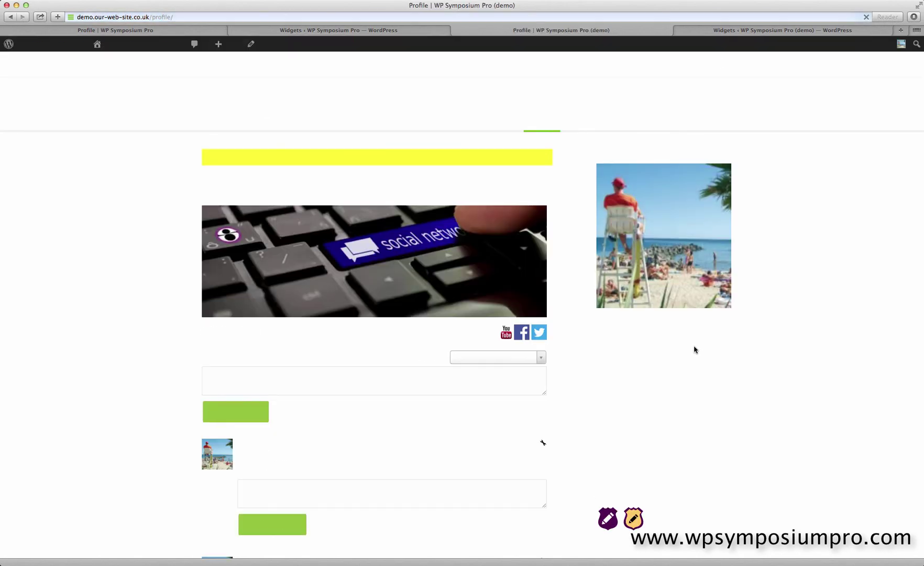
scroll(709, 354, "down", 4)
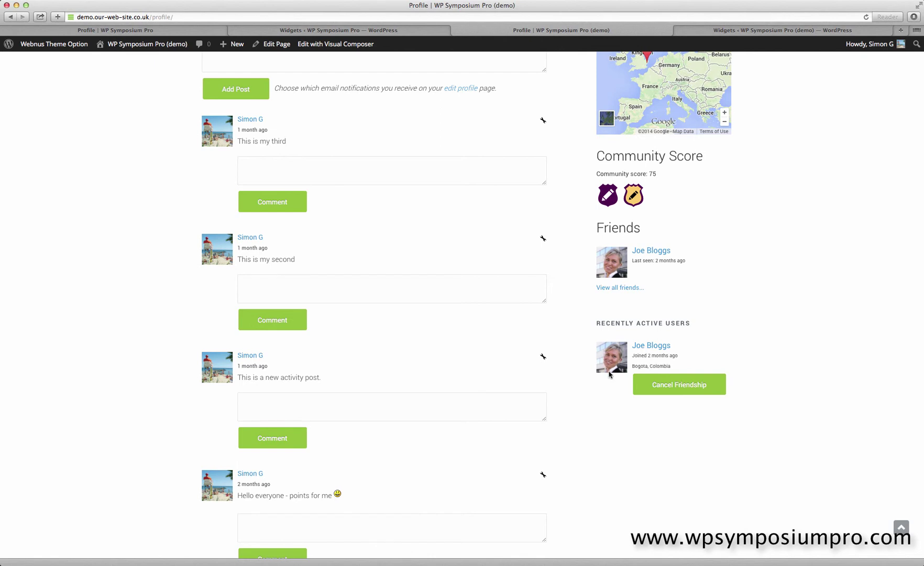
scroll(609, 374, "up", 4)
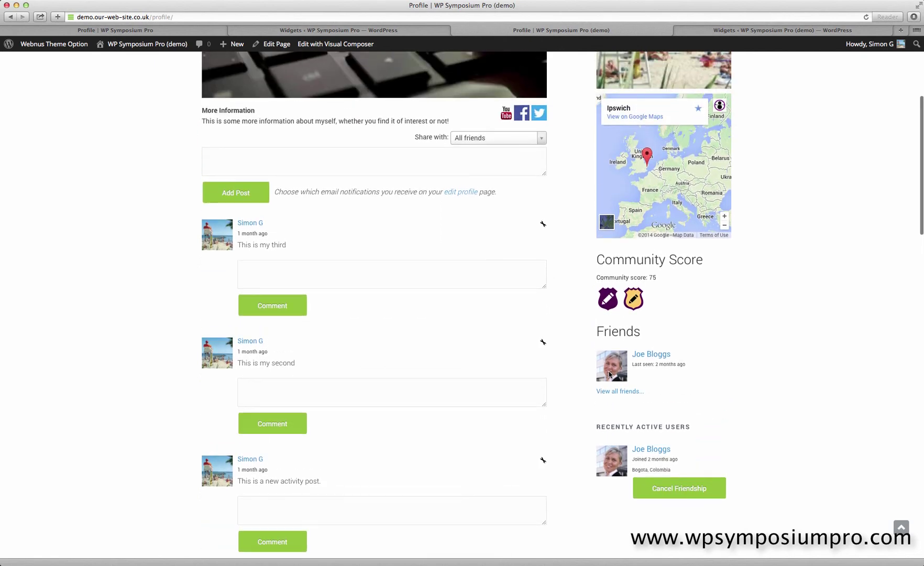
left_click(221, 30)
scroll(838, 388, "down", 1)
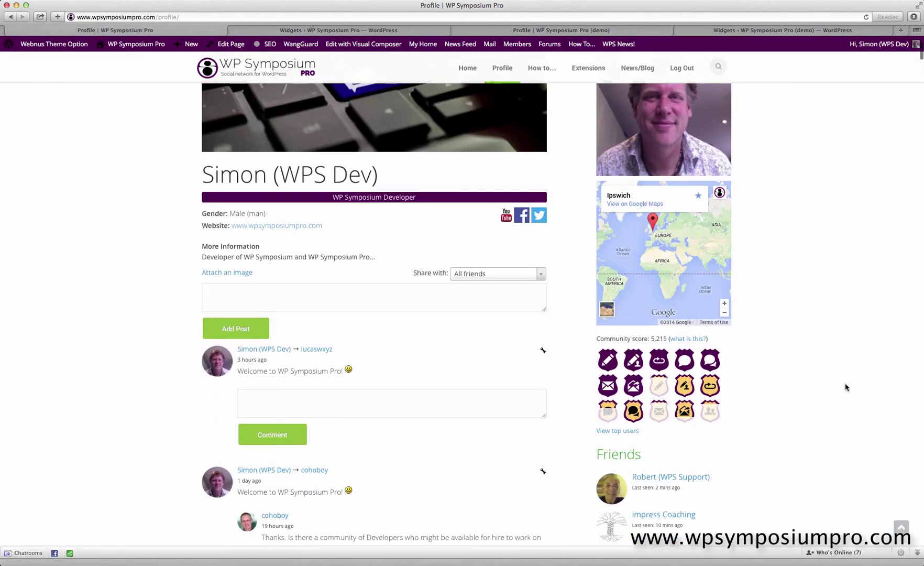
scroll(845, 387, "down", 10)
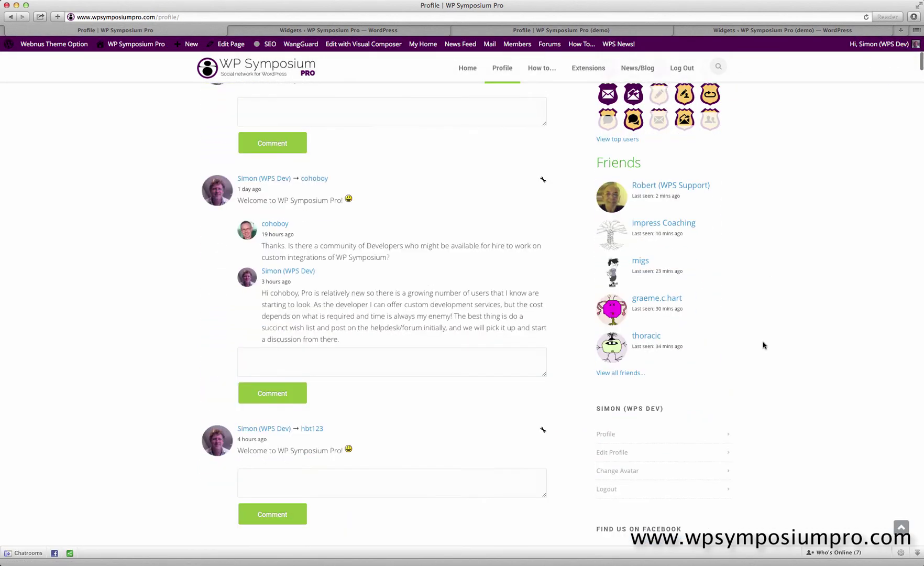
scroll(763, 345, "down", 4)
scroll(708, 369, "down", 9)
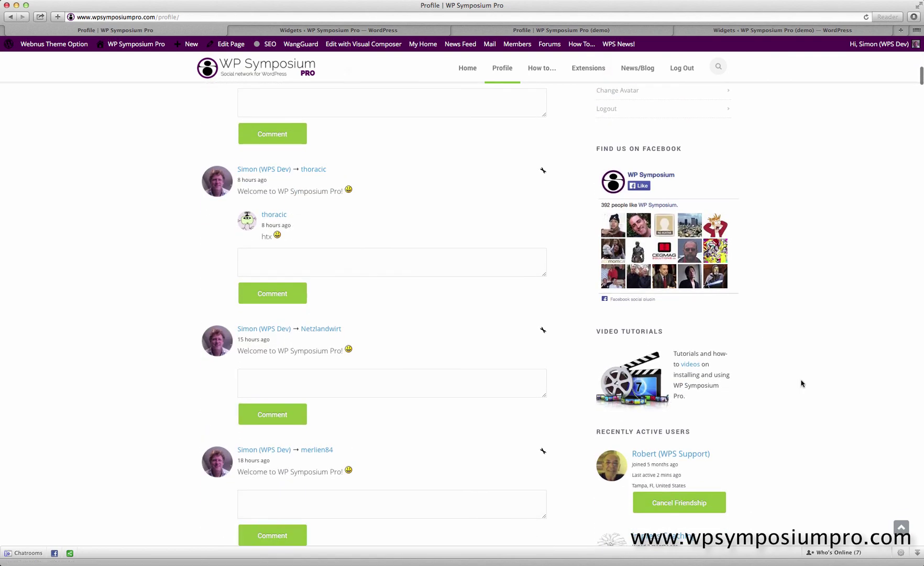
scroll(800, 382, "down", 5)
scroll(650, 384, "down", 13)
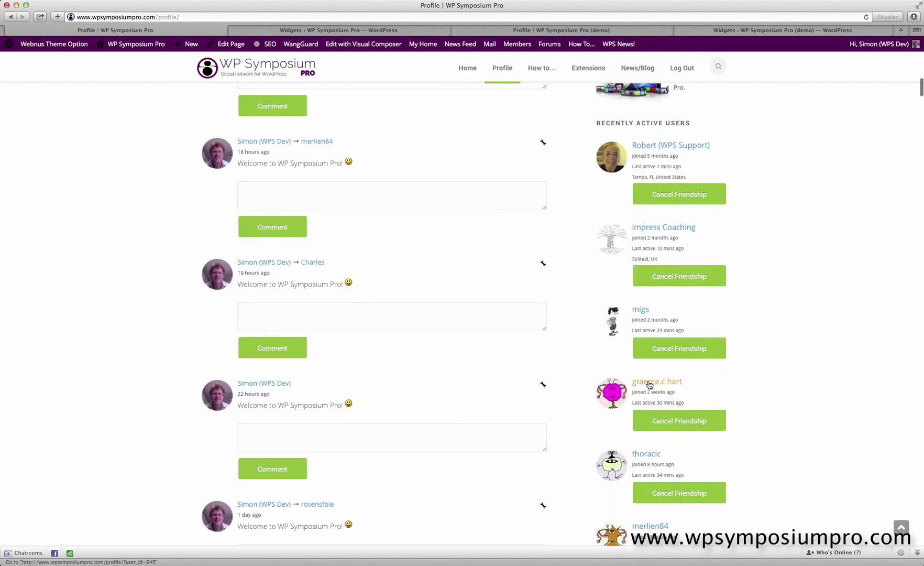
scroll(649, 384, "down", 20)
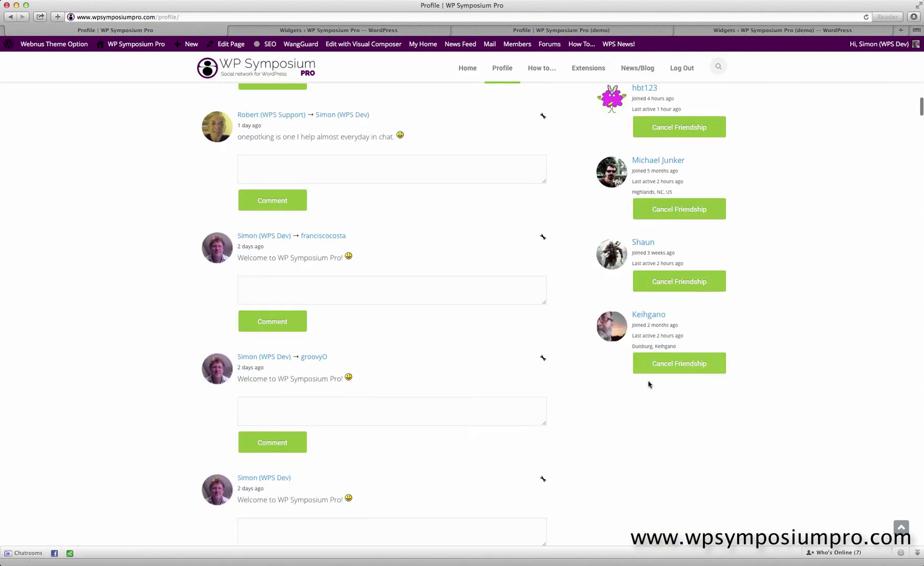